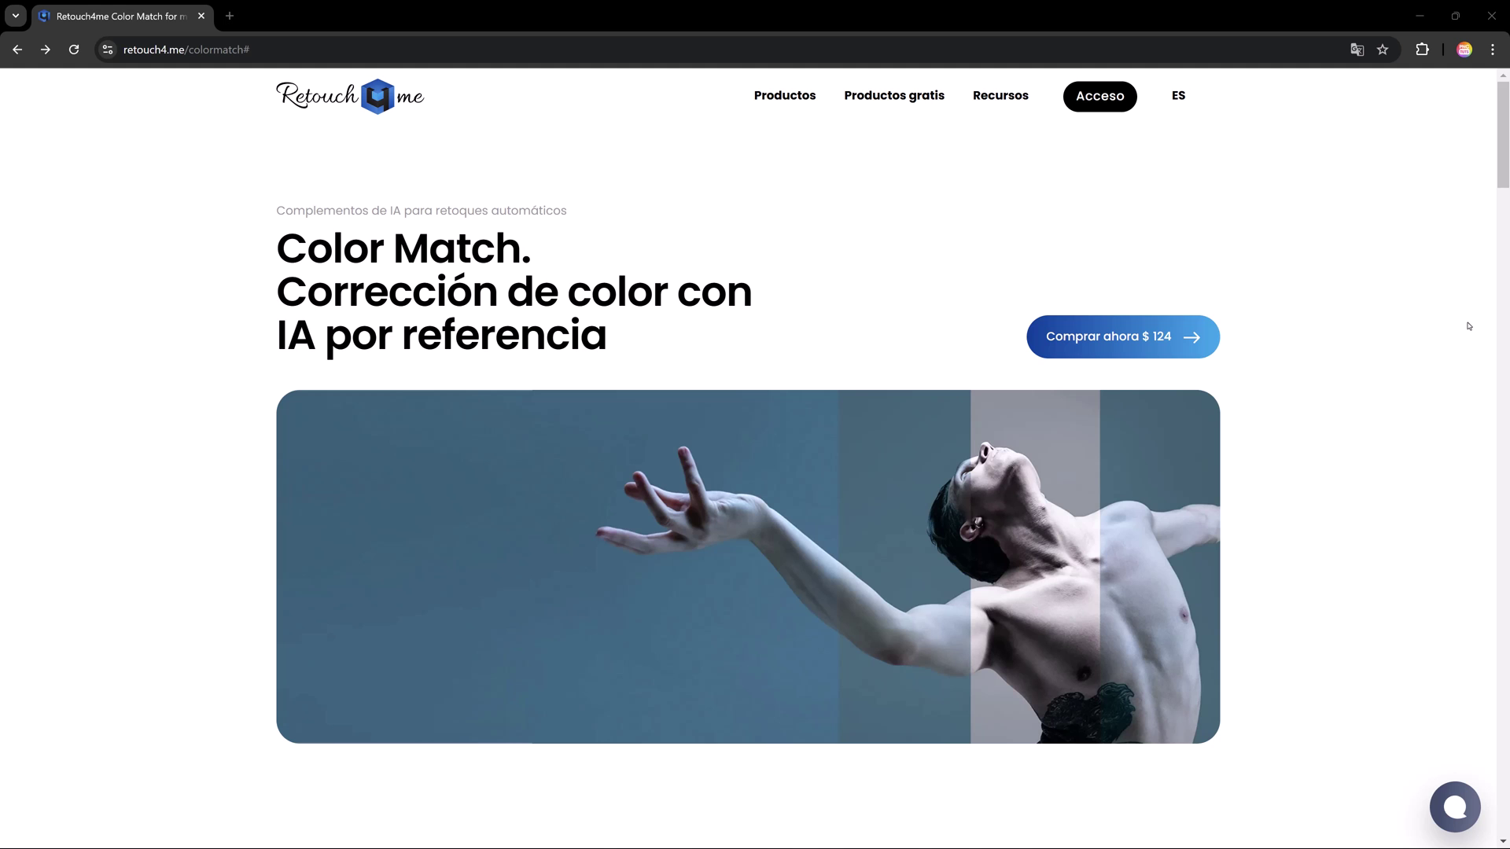
- Scroll down through the Retouch4me website
{"action": "scroll", "coordinate": [1468, 326], "scroll_direction": "down", "scroll_amount": 5}
{"action": "scroll", "coordinate": [1468, 325], "scroll_direction": "down", "scroll_amount": 2}
{"action": "scroll", "coordinate": [1469, 326], "scroll_direction": "down", "scroll_amount": 6}
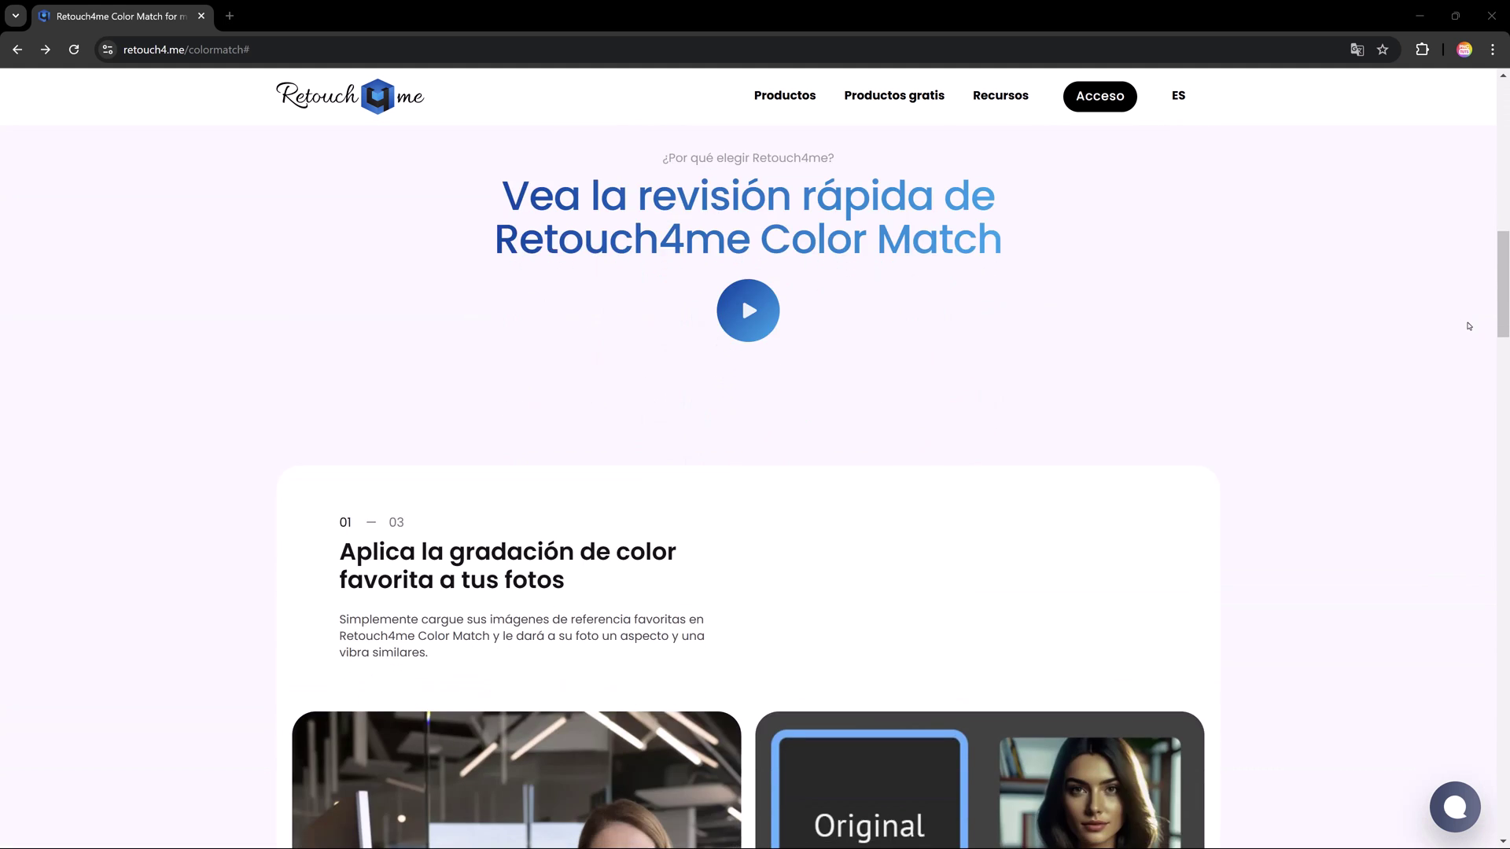
{"action": "scroll", "coordinate": [1469, 326], "scroll_direction": "down", "scroll_amount": 3}
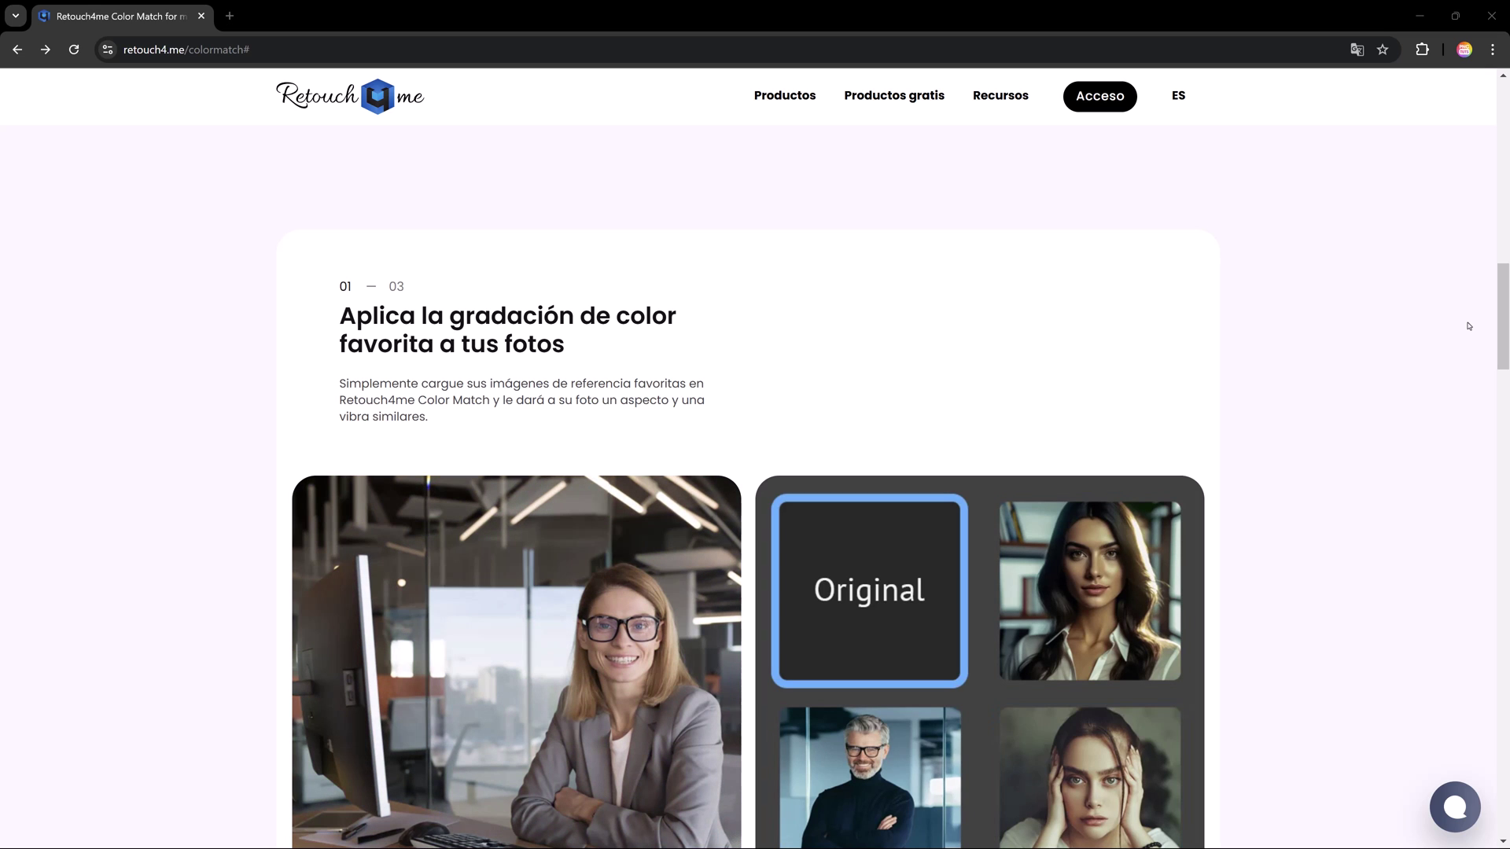
{"action": "scroll", "coordinate": [1469, 326], "scroll_direction": "down", "scroll_amount": 3}
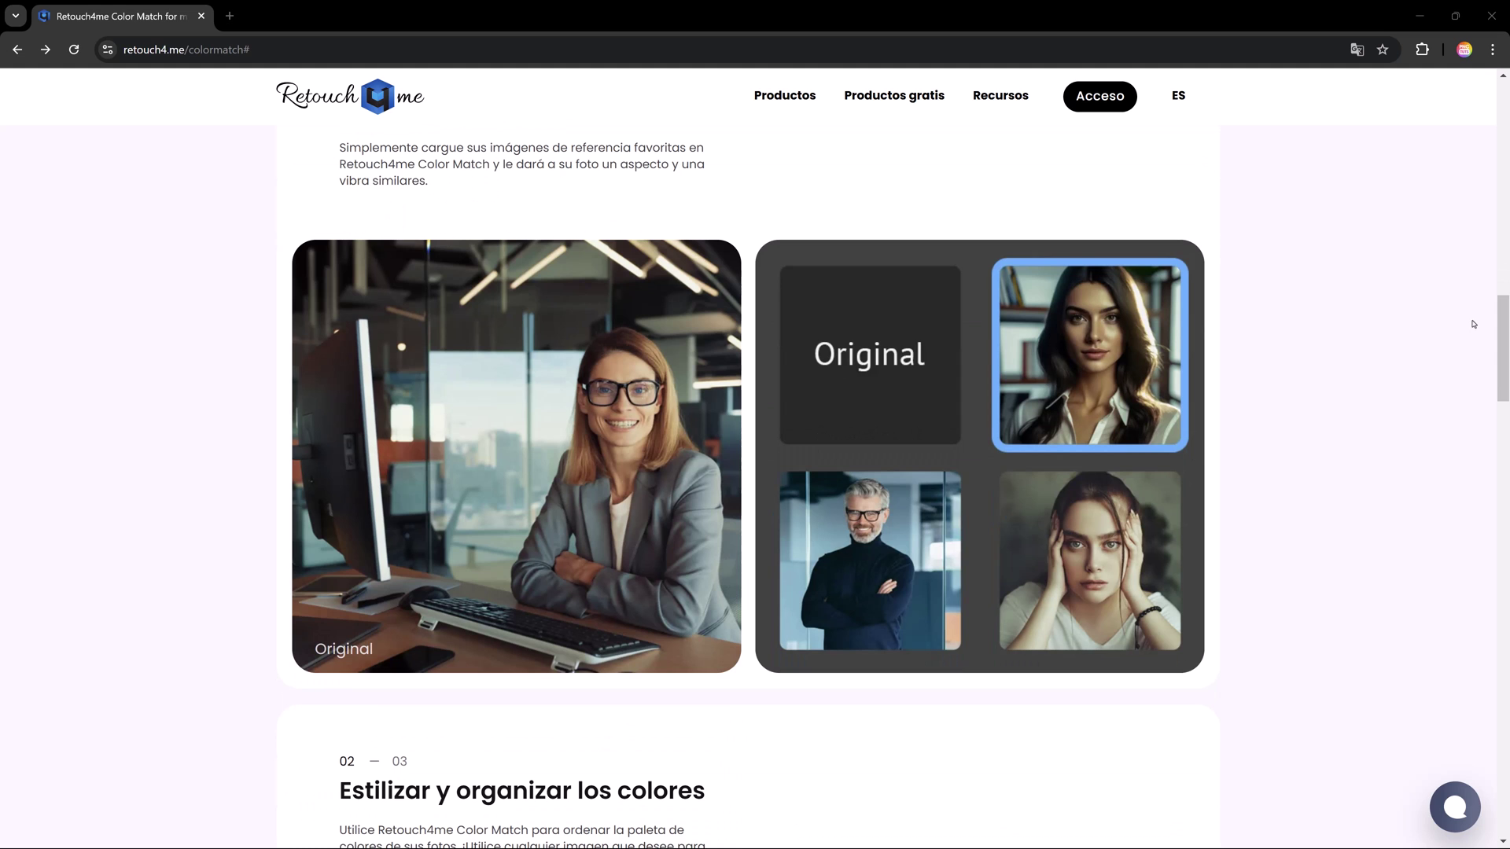
{"action": "scroll", "coordinate": [1474, 327], "scroll_direction": "down", "scroll_amount": 6}
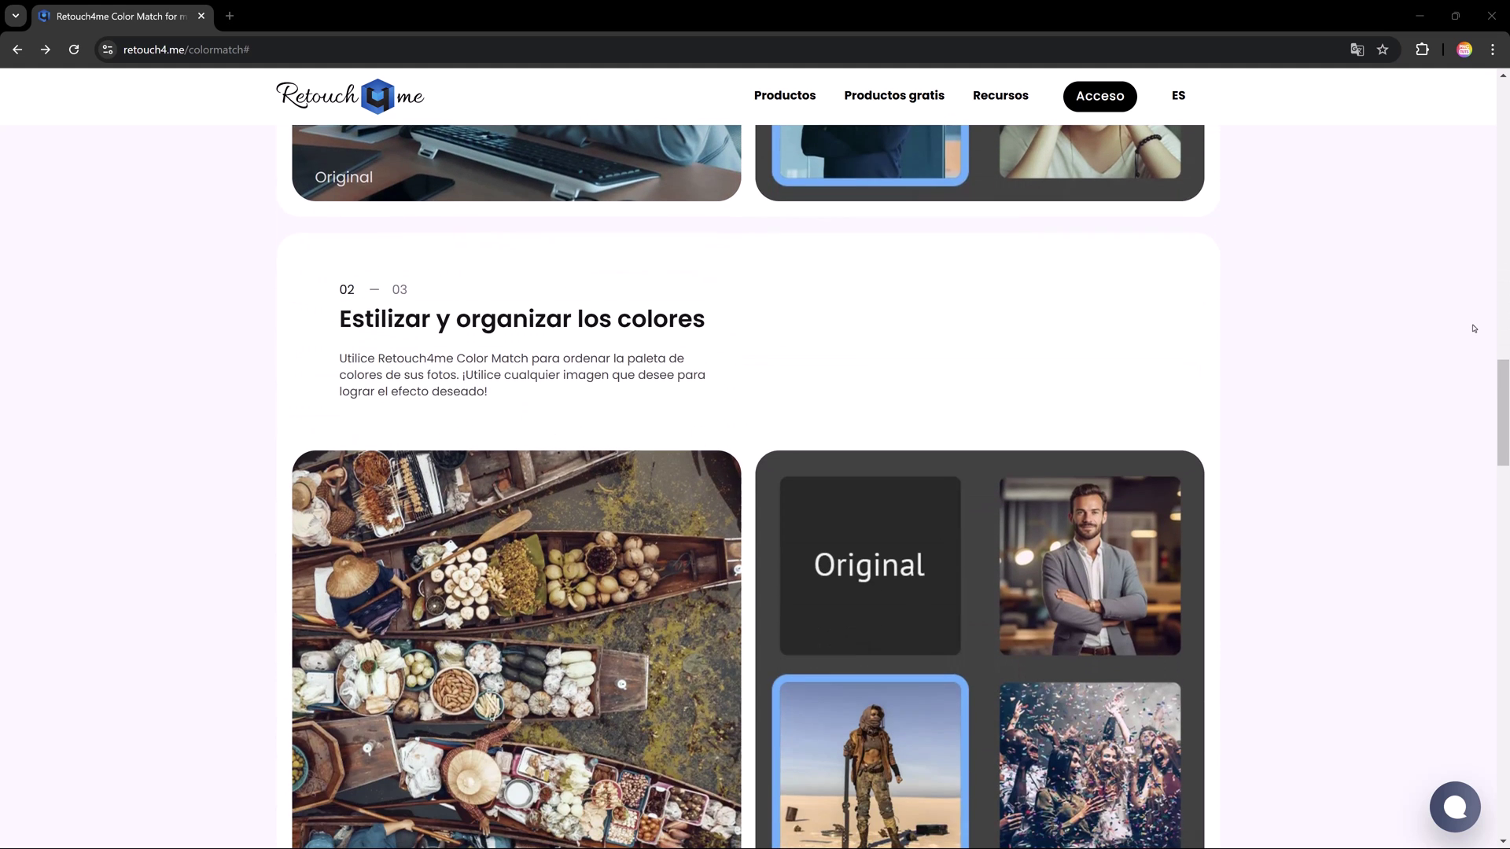
{"action": "scroll", "coordinate": [1474, 328], "scroll_direction": "down", "scroll_amount": 2}
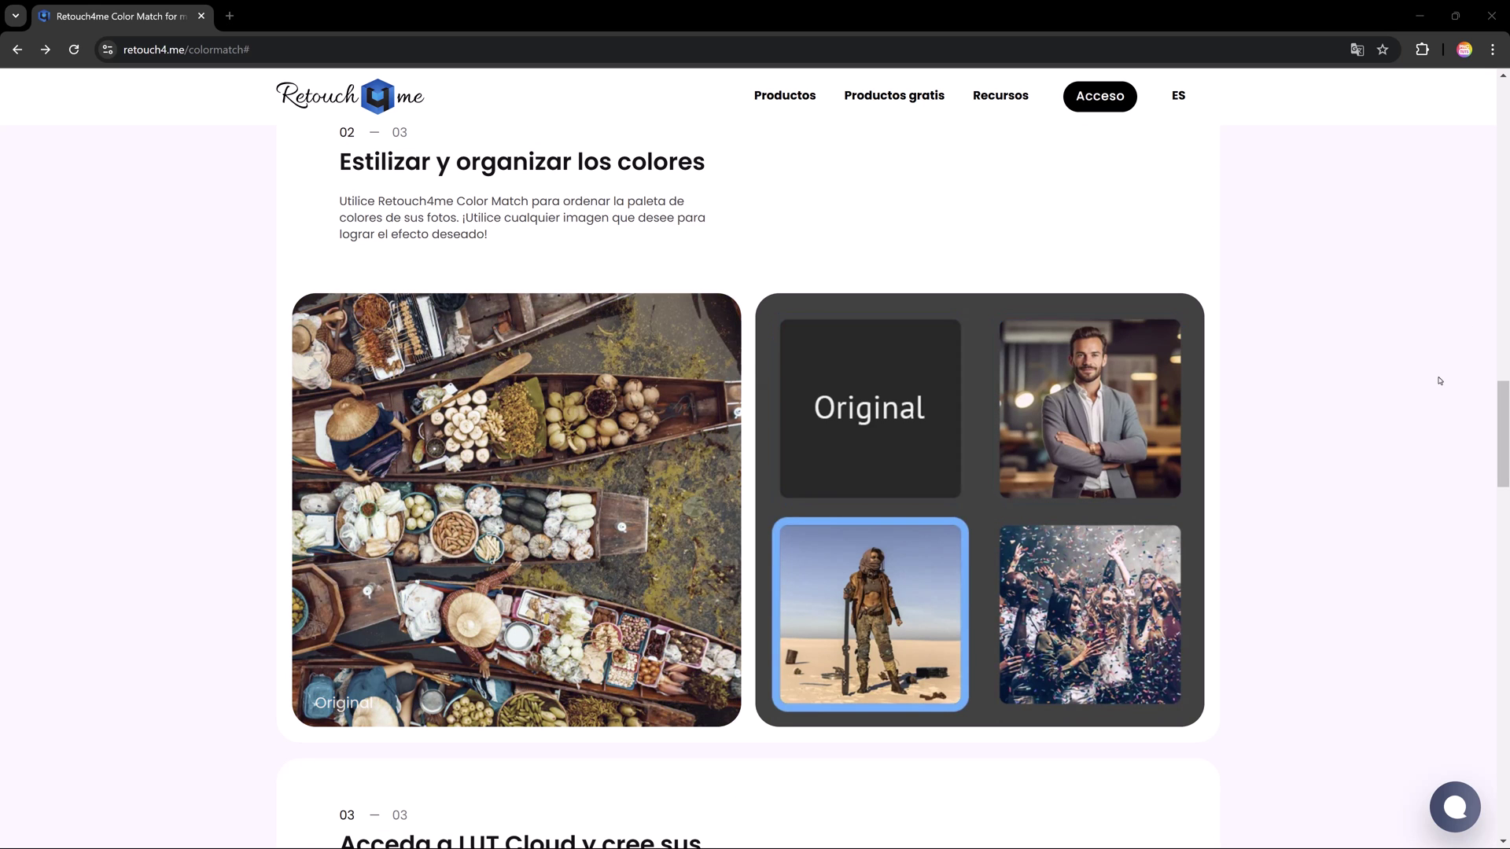
{"action": "scroll", "coordinate": [1440, 381], "scroll_direction": "down", "scroll_amount": 2}
{"action": "scroll", "coordinate": [1440, 384], "scroll_direction": "down", "scroll_amount": 3}
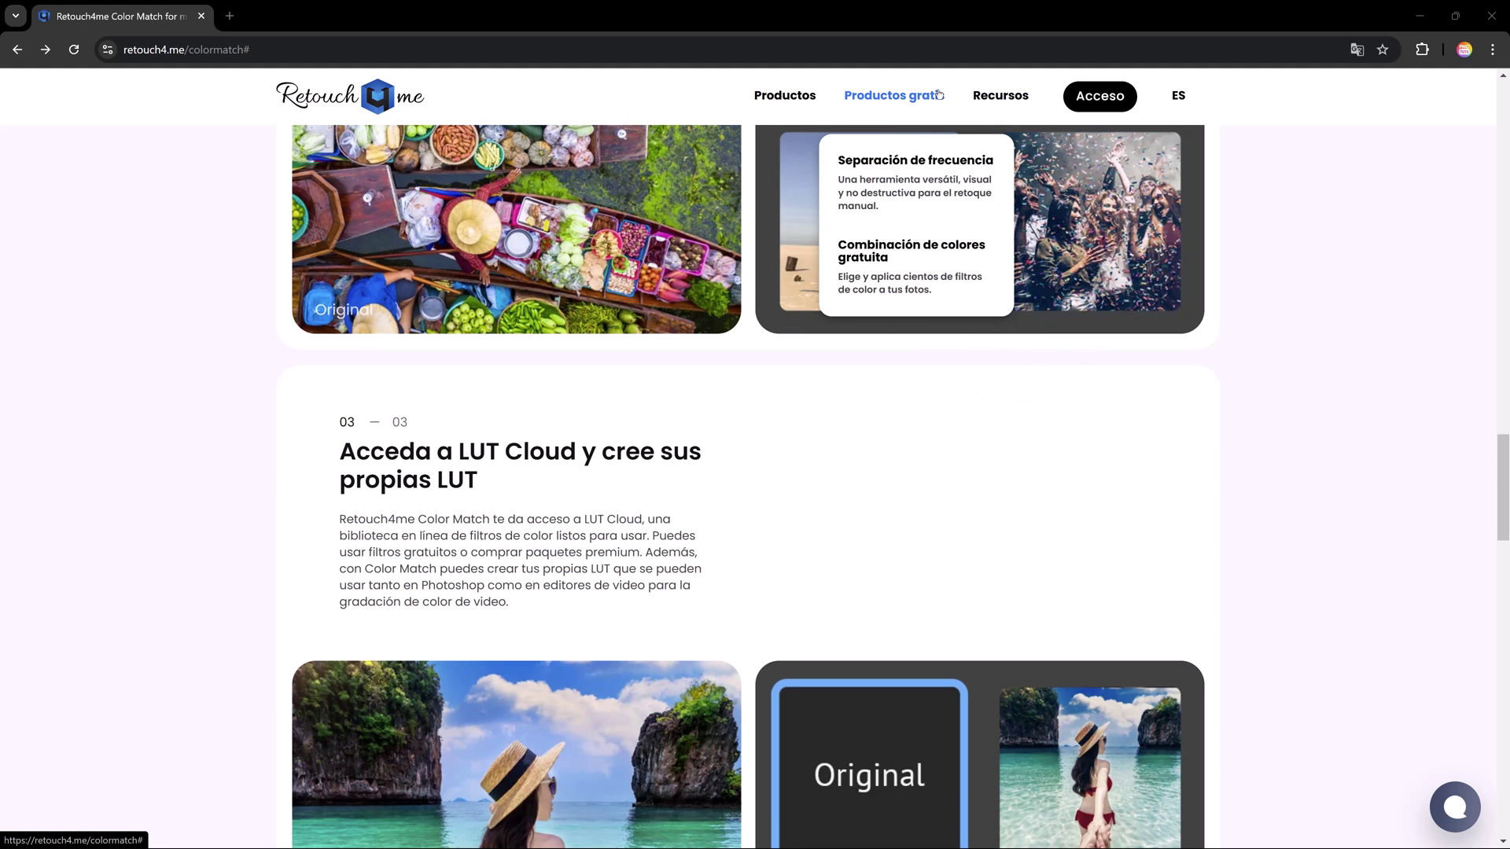
- Go to the free Color Match page (Combinación de colores gratuita) and scroll through it
{"action": "left_click", "coordinate": [940, 252]}
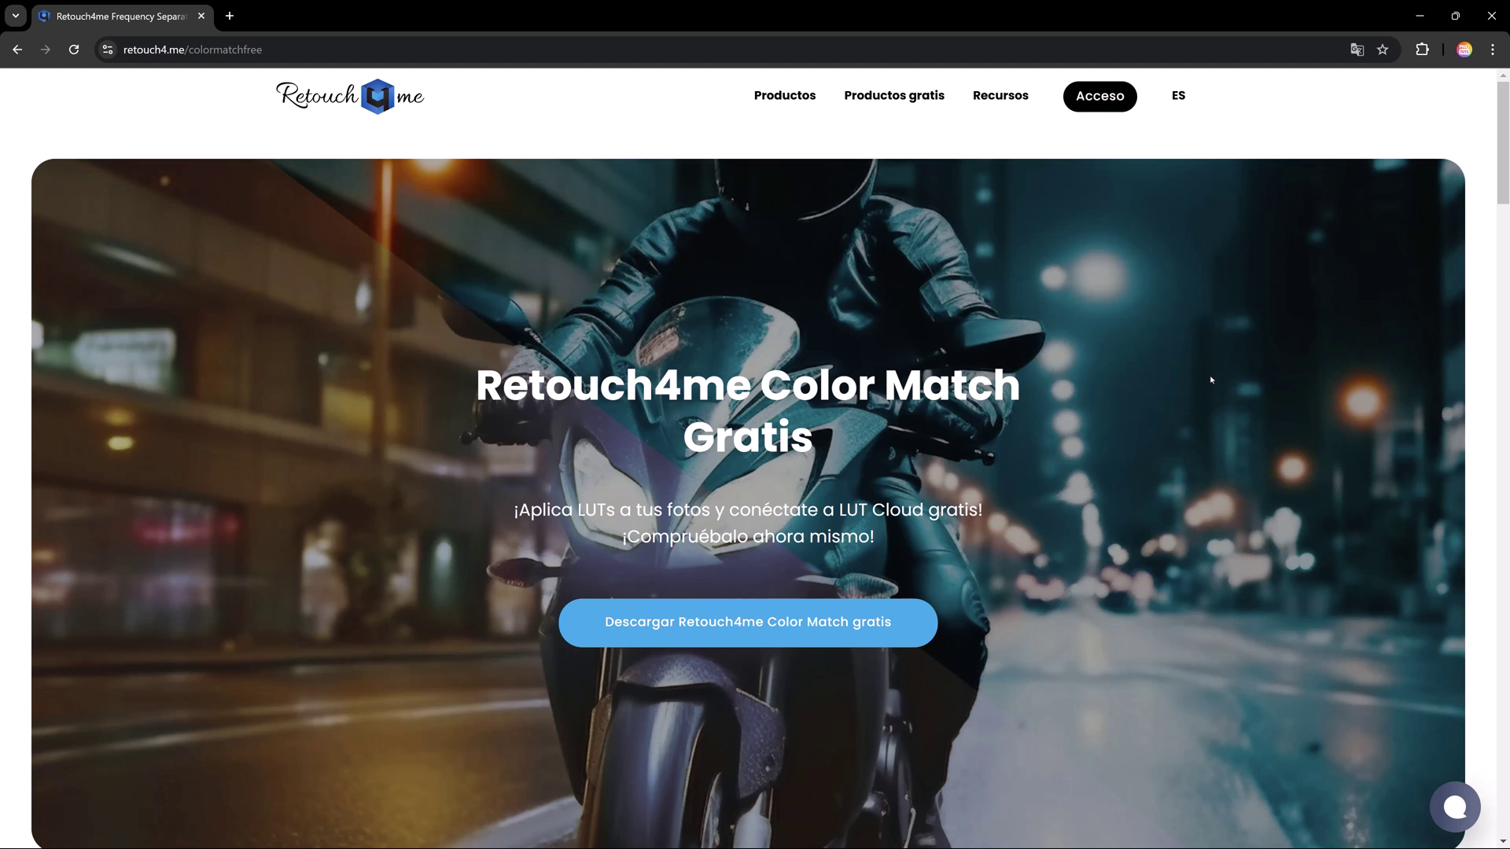
{"action": "scroll", "coordinate": [1211, 380], "scroll_direction": "down", "scroll_amount": 5}
{"action": "scroll", "coordinate": [1211, 380], "scroll_direction": "down", "scroll_amount": 5}
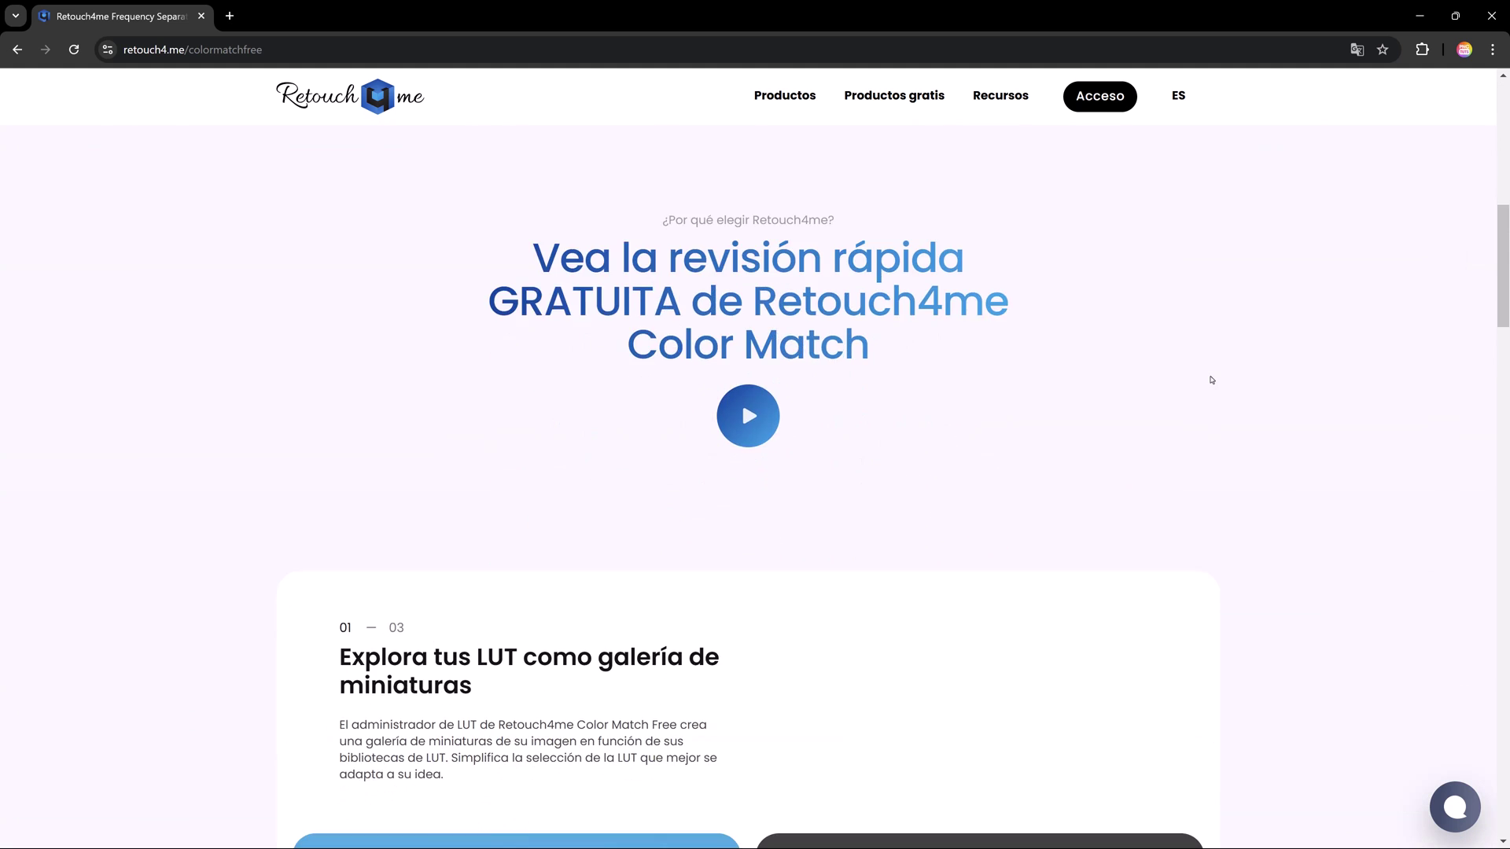
{"action": "scroll", "coordinate": [1212, 379], "scroll_direction": "down", "scroll_amount": 3}
{"action": "scroll", "coordinate": [1257, 404], "scroll_direction": "down", "scroll_amount": 5}
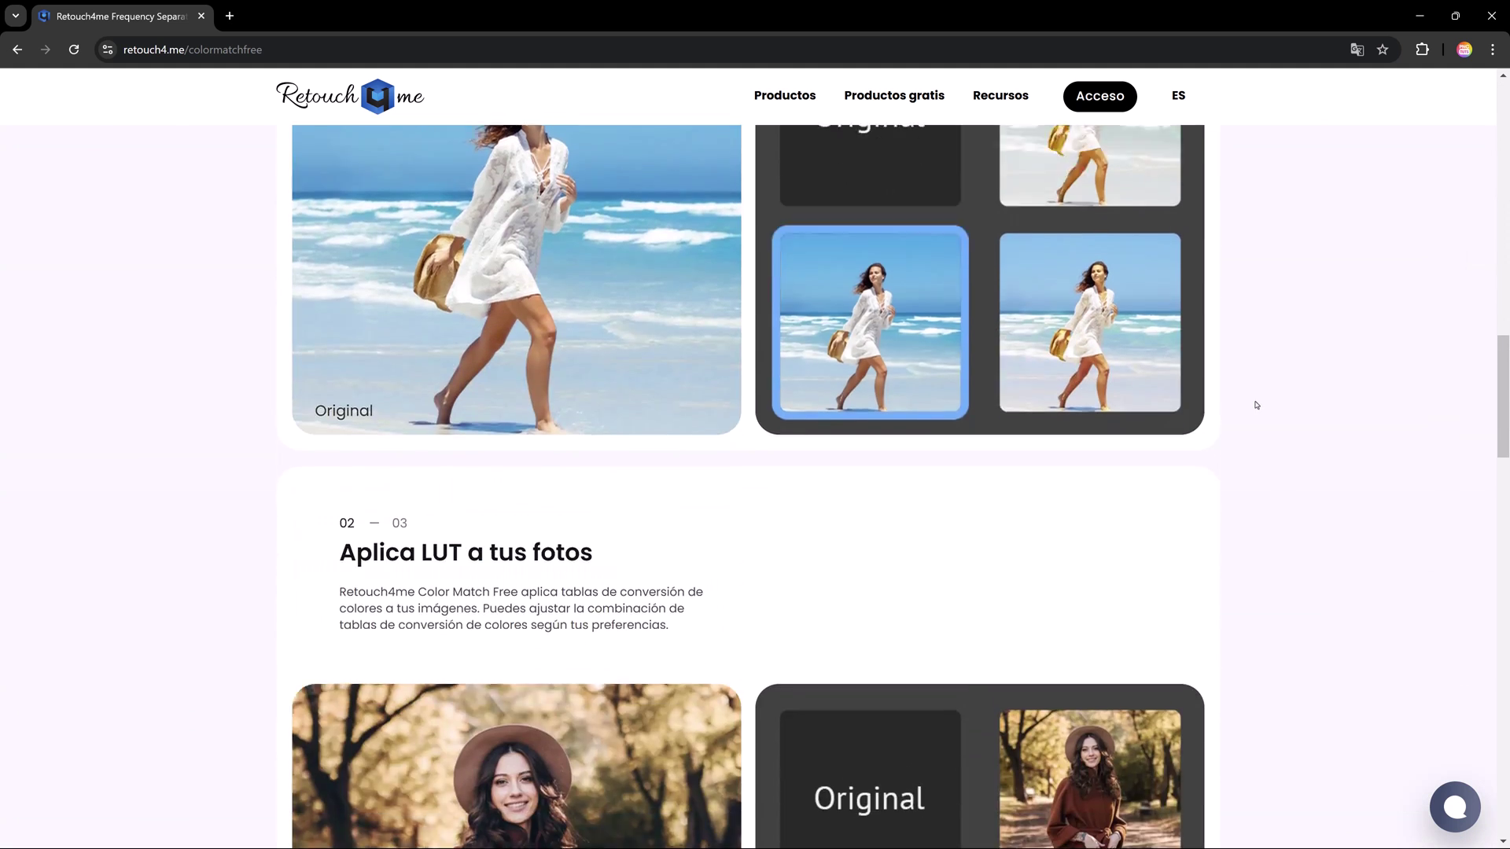
{"action": "scroll", "coordinate": [1255, 404], "scroll_direction": "down", "scroll_amount": 1}
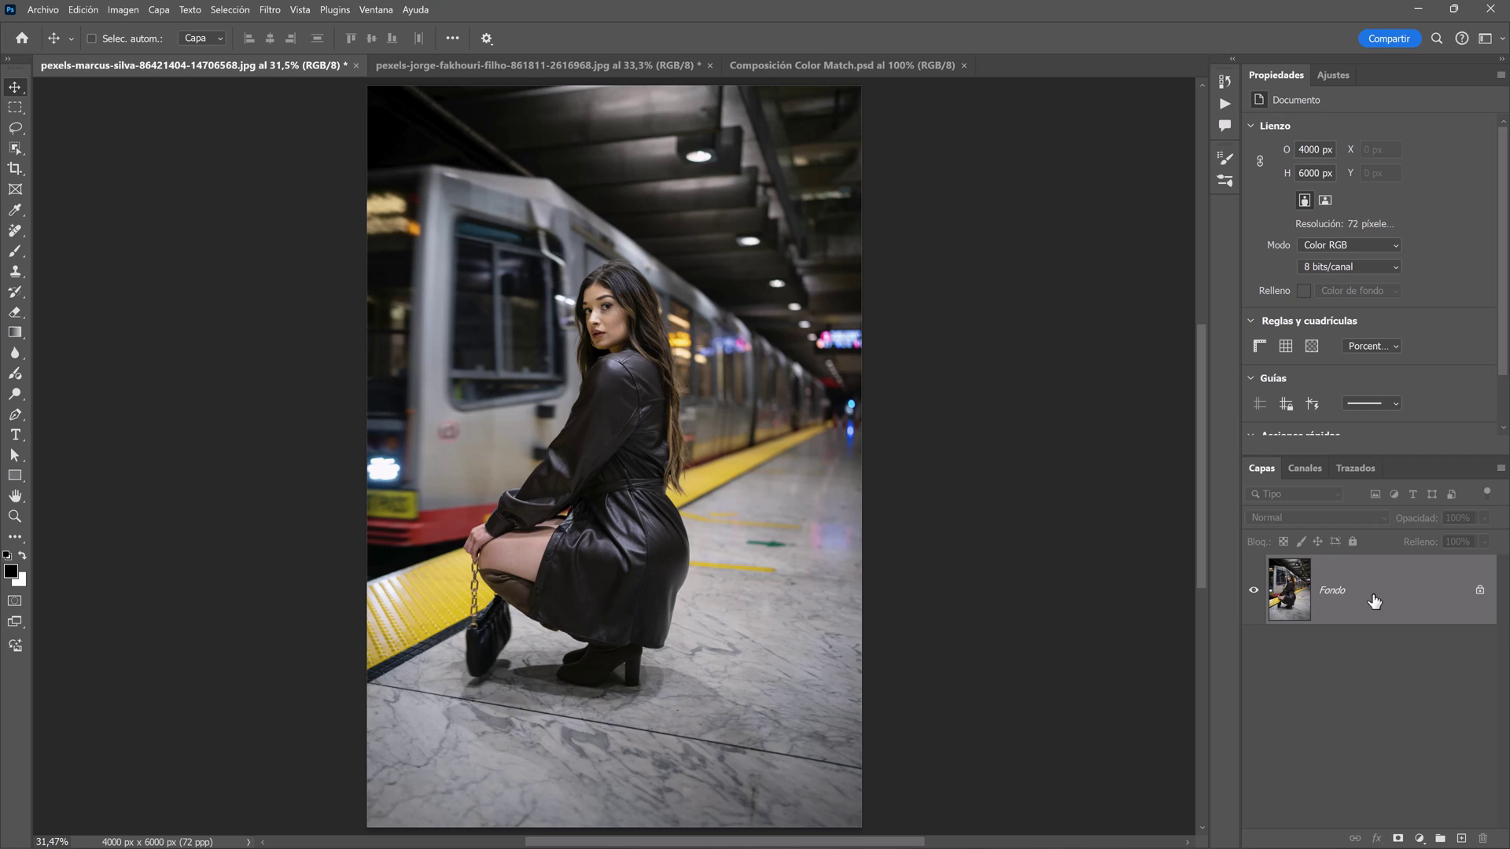
- Duplicate Fondo, rename the copy 'Color Match' and convert it to a smart object
{"action": "key", "text": "ctrl+j"}
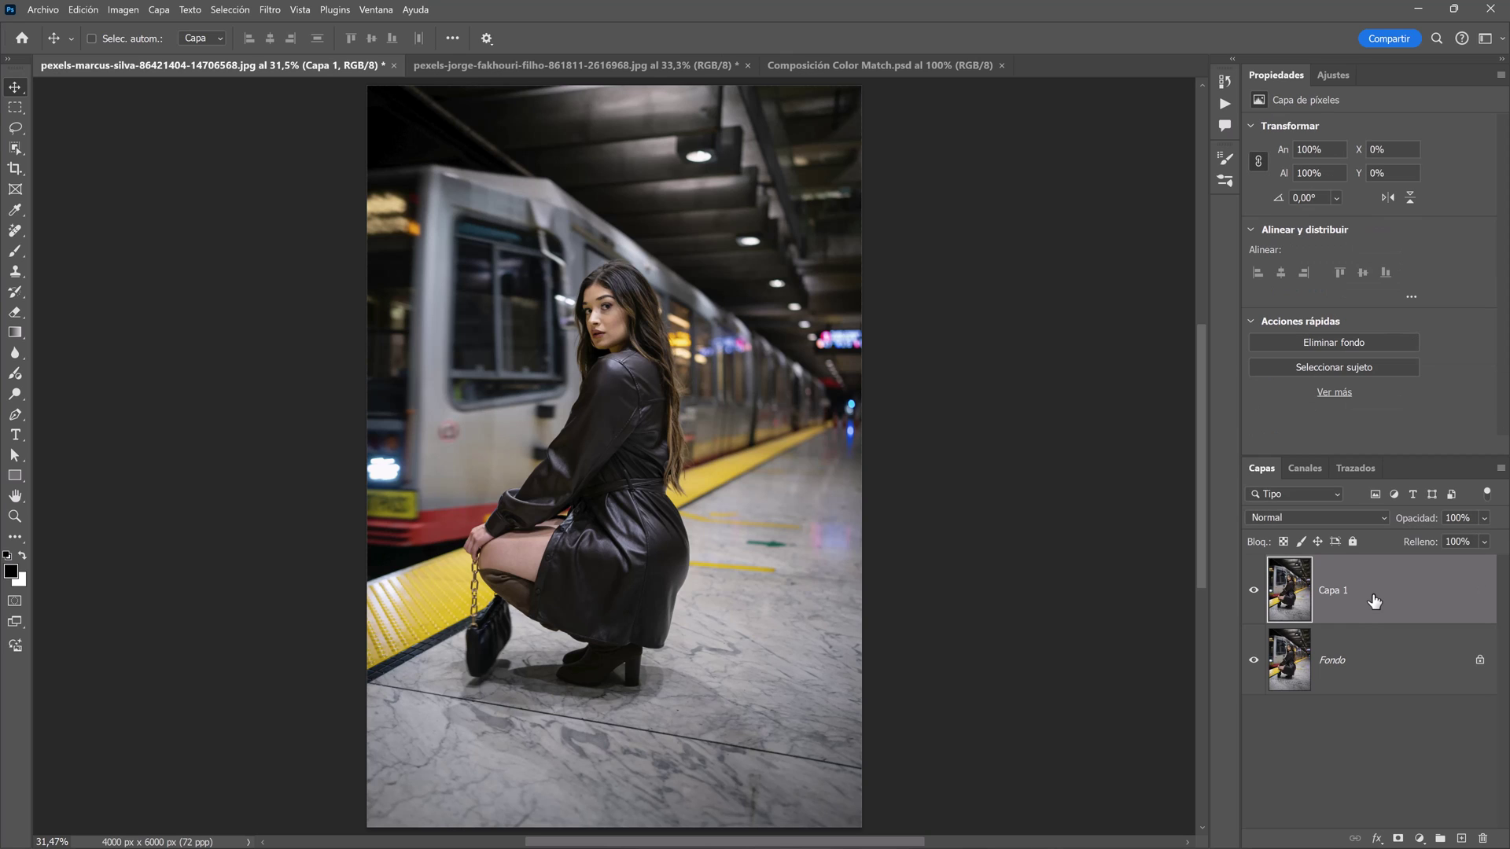
{"action": "double_click", "coordinate": [1335, 599]}
{"action": "type", "text": "Colo"}
{"action": "type", "text": "r Match"}
{"action": "key", "text": "Return"}
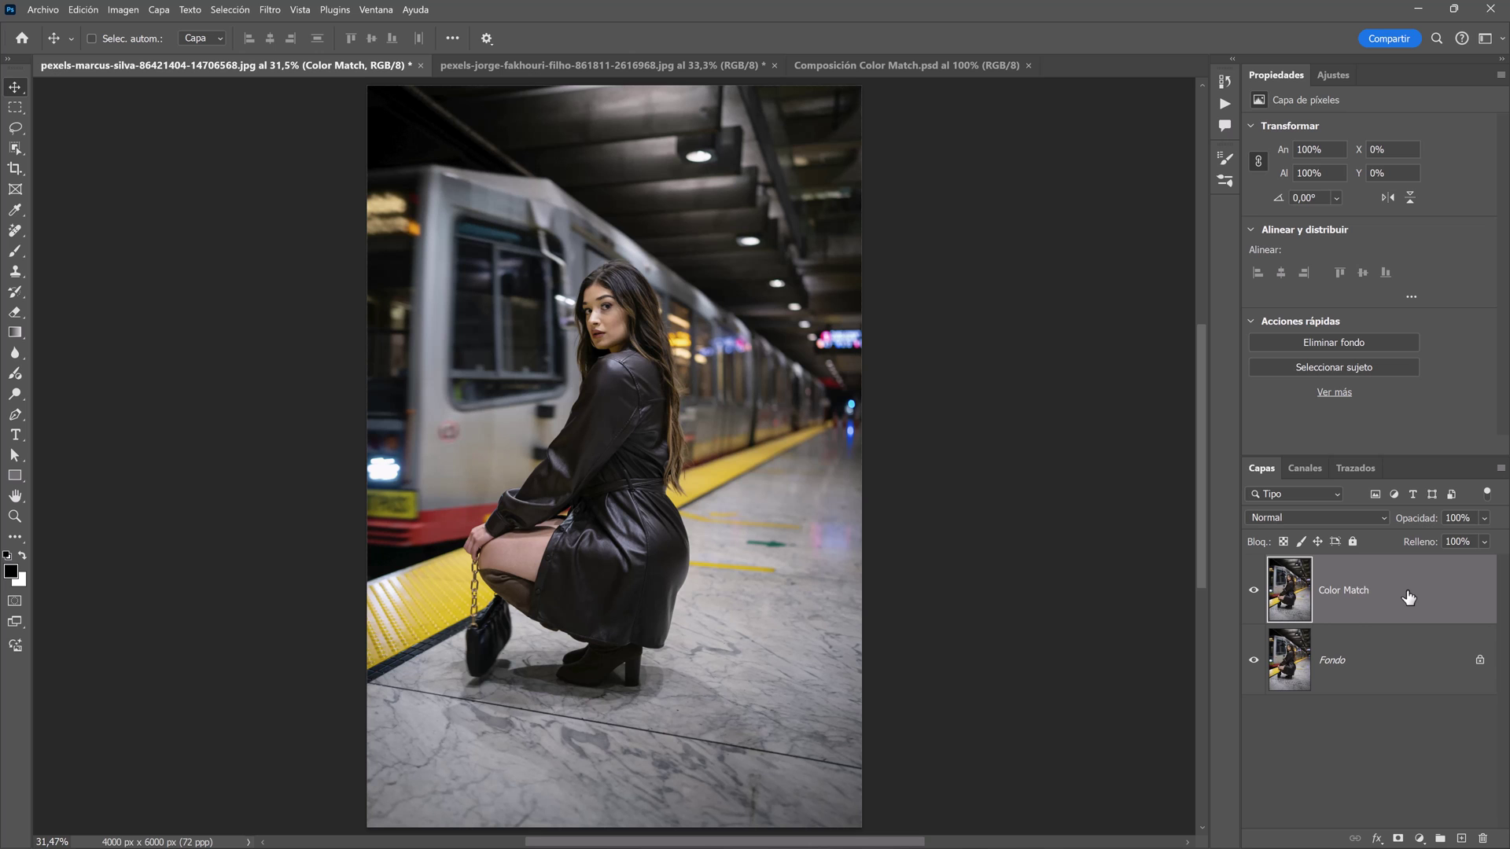
{"action": "right_click", "coordinate": [1340, 616]}
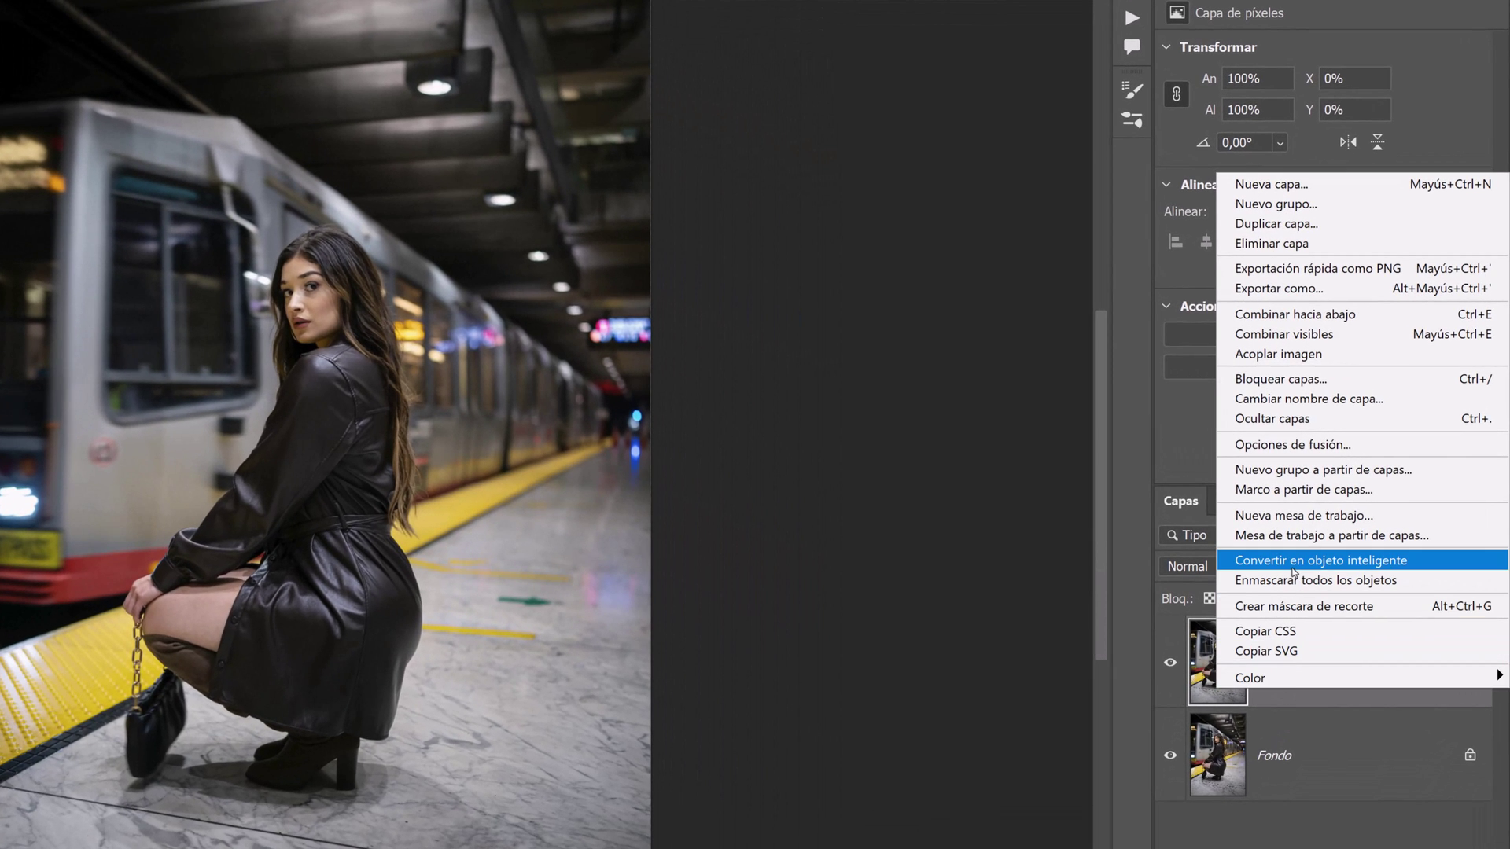
{"action": "left_click", "coordinate": [1293, 563]}
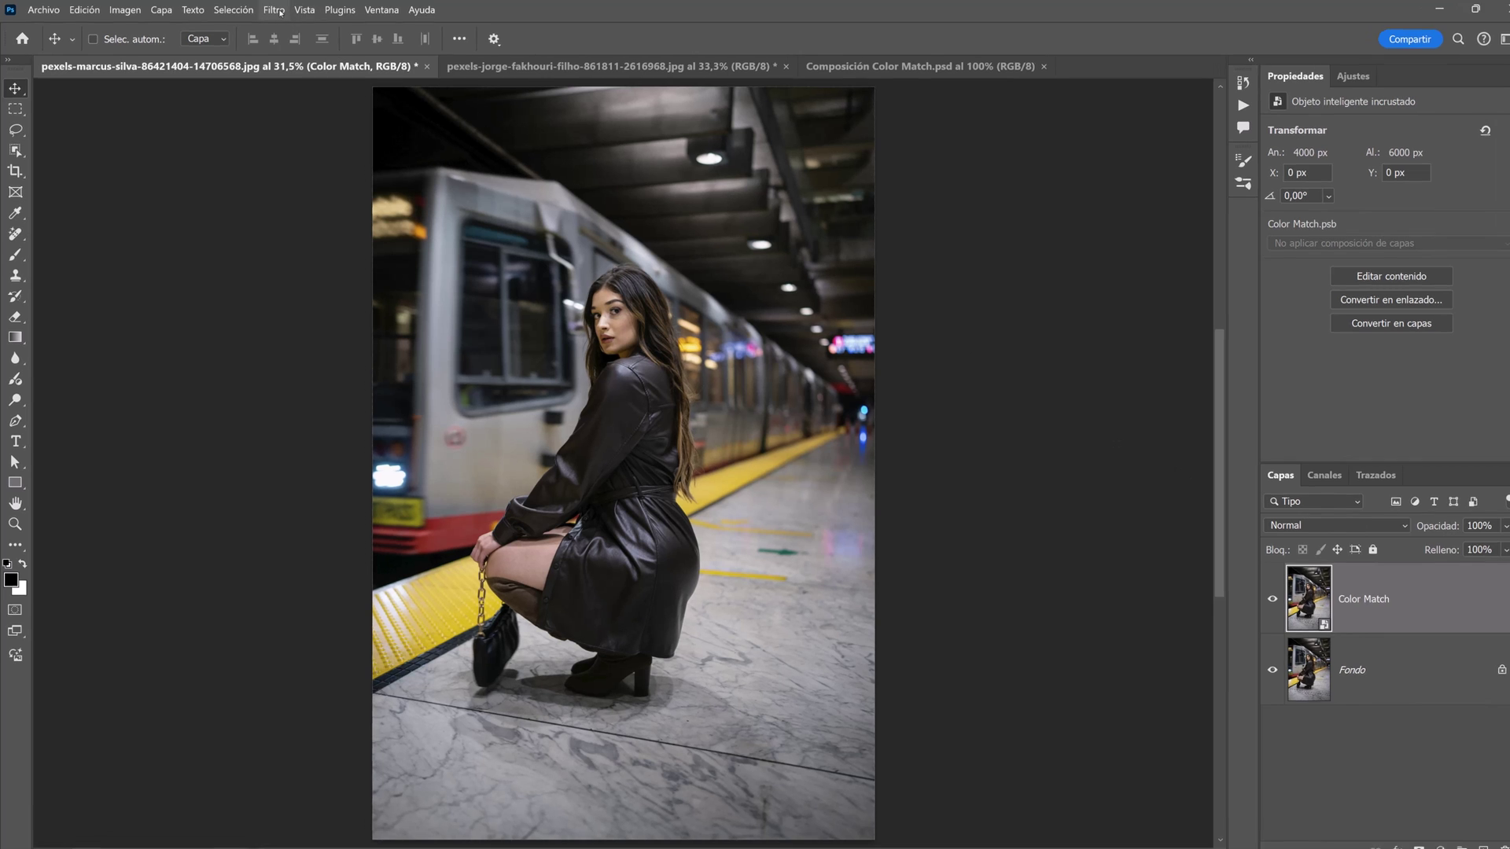
- Run Filtro > Retouch4me > Retouch4me Color Match on the Color Match layer
{"action": "left_click", "coordinate": [275, 10]}
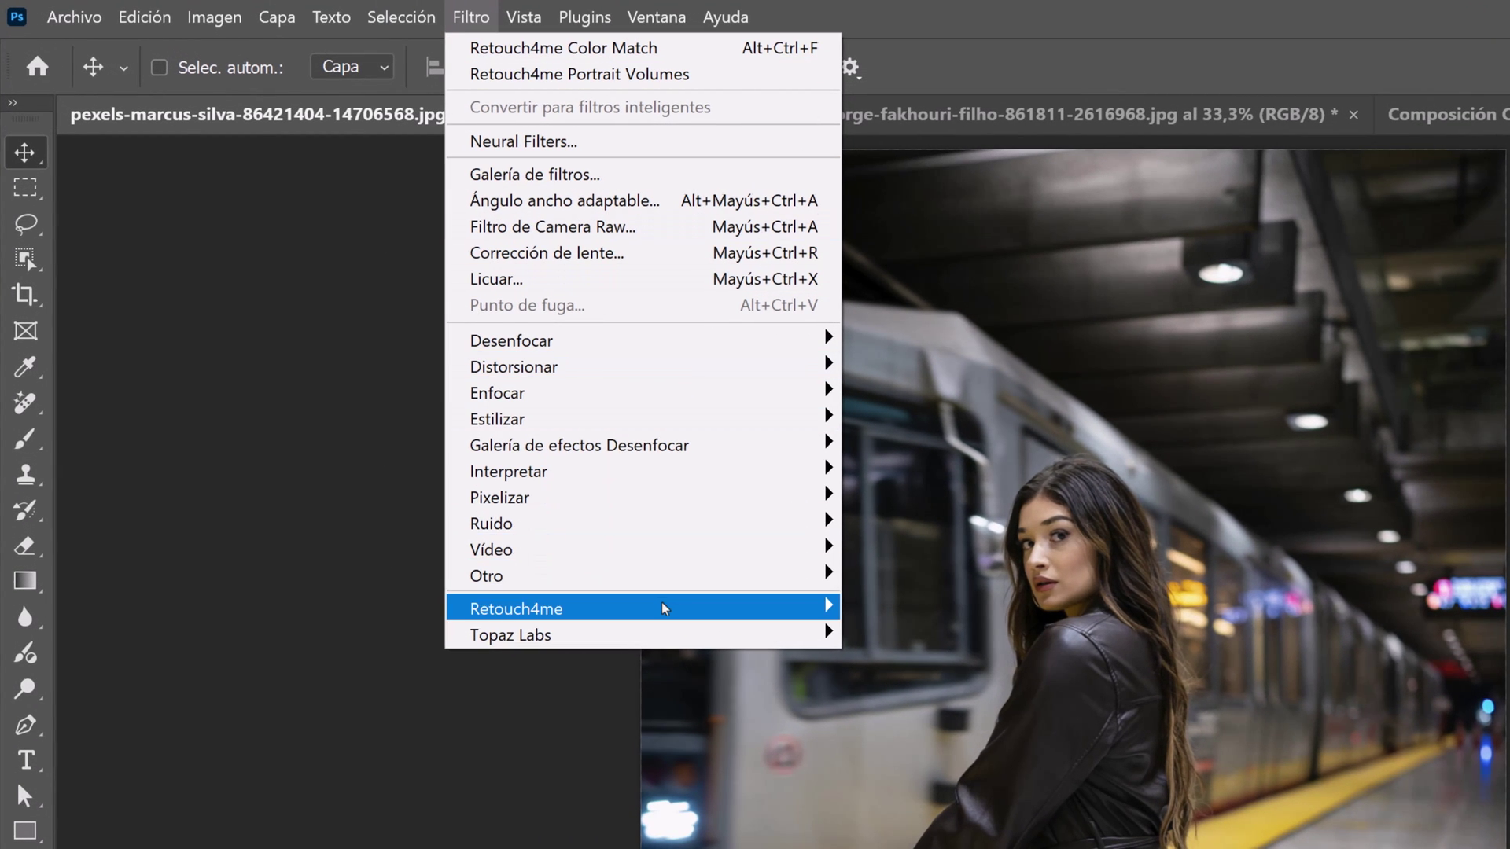
{"action": "mouse_move", "coordinate": [398, 609]}
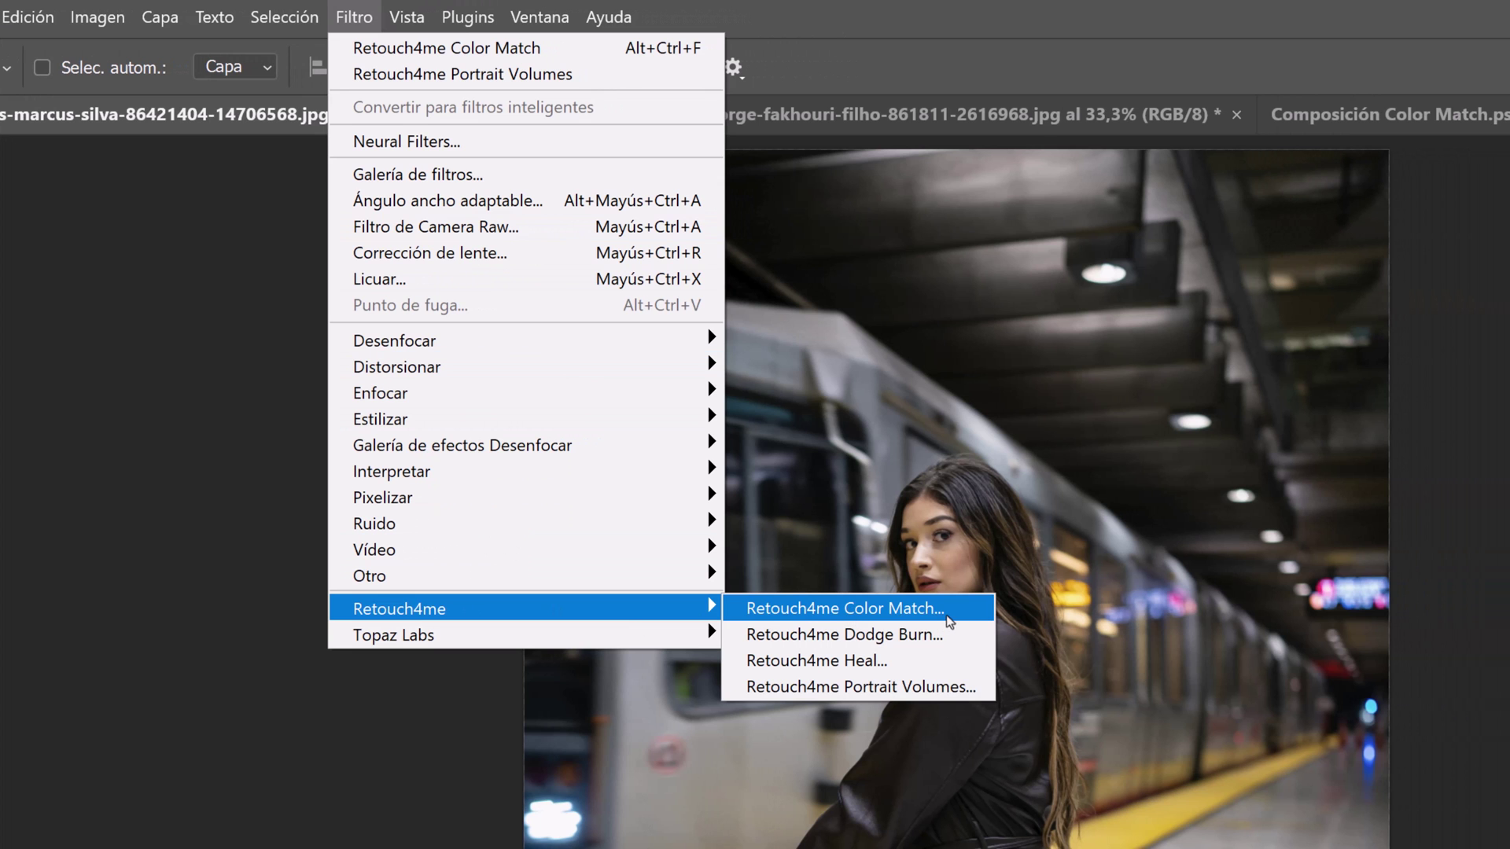
{"action": "left_click", "coordinate": [944, 609]}
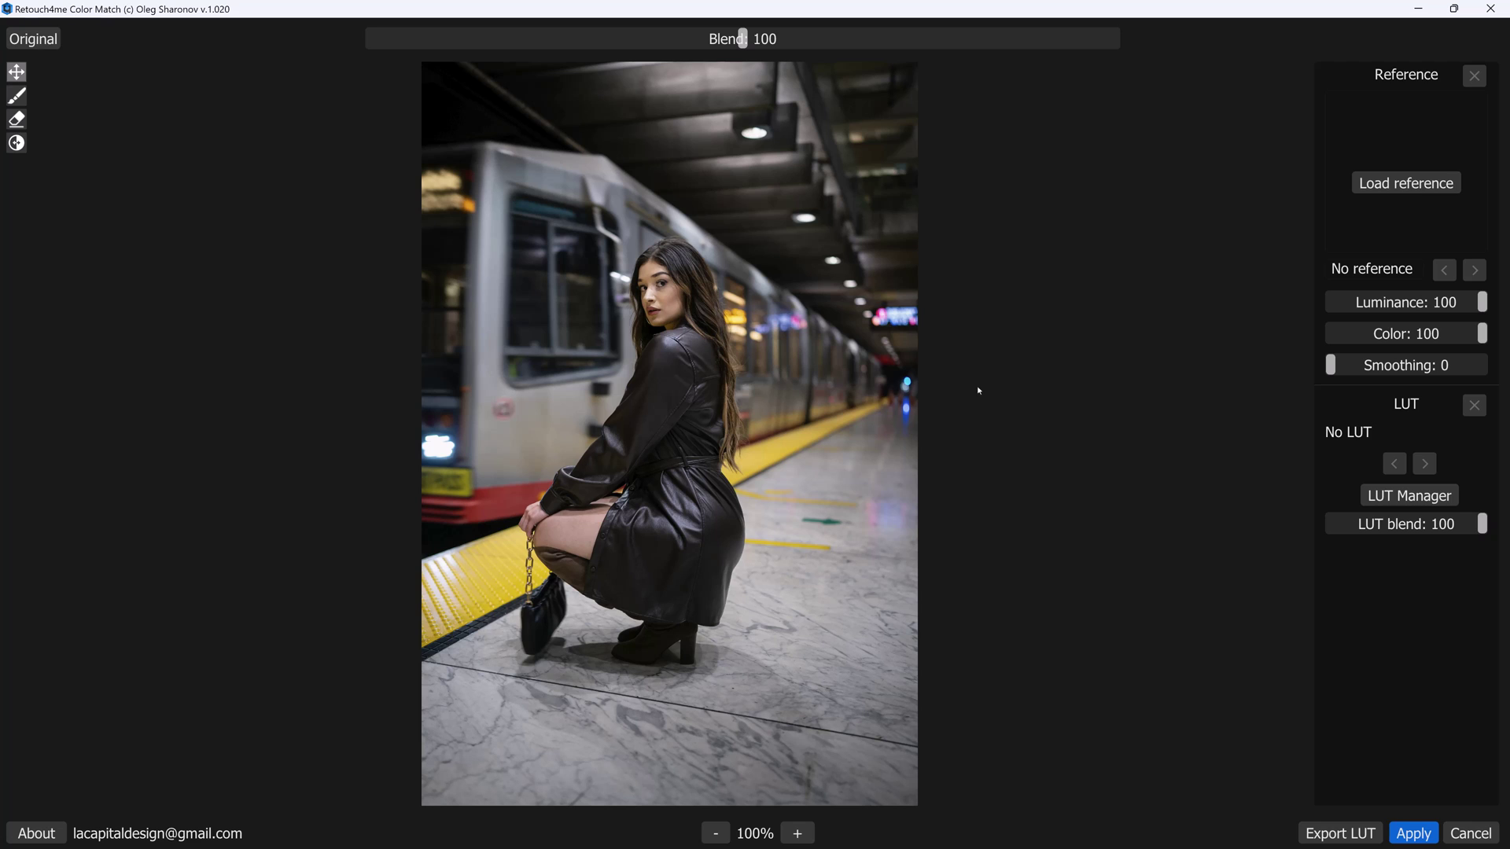
- Load 01. Green.jpg as the Color Match reference image
{"action": "left_click", "coordinate": [1390, 185]}
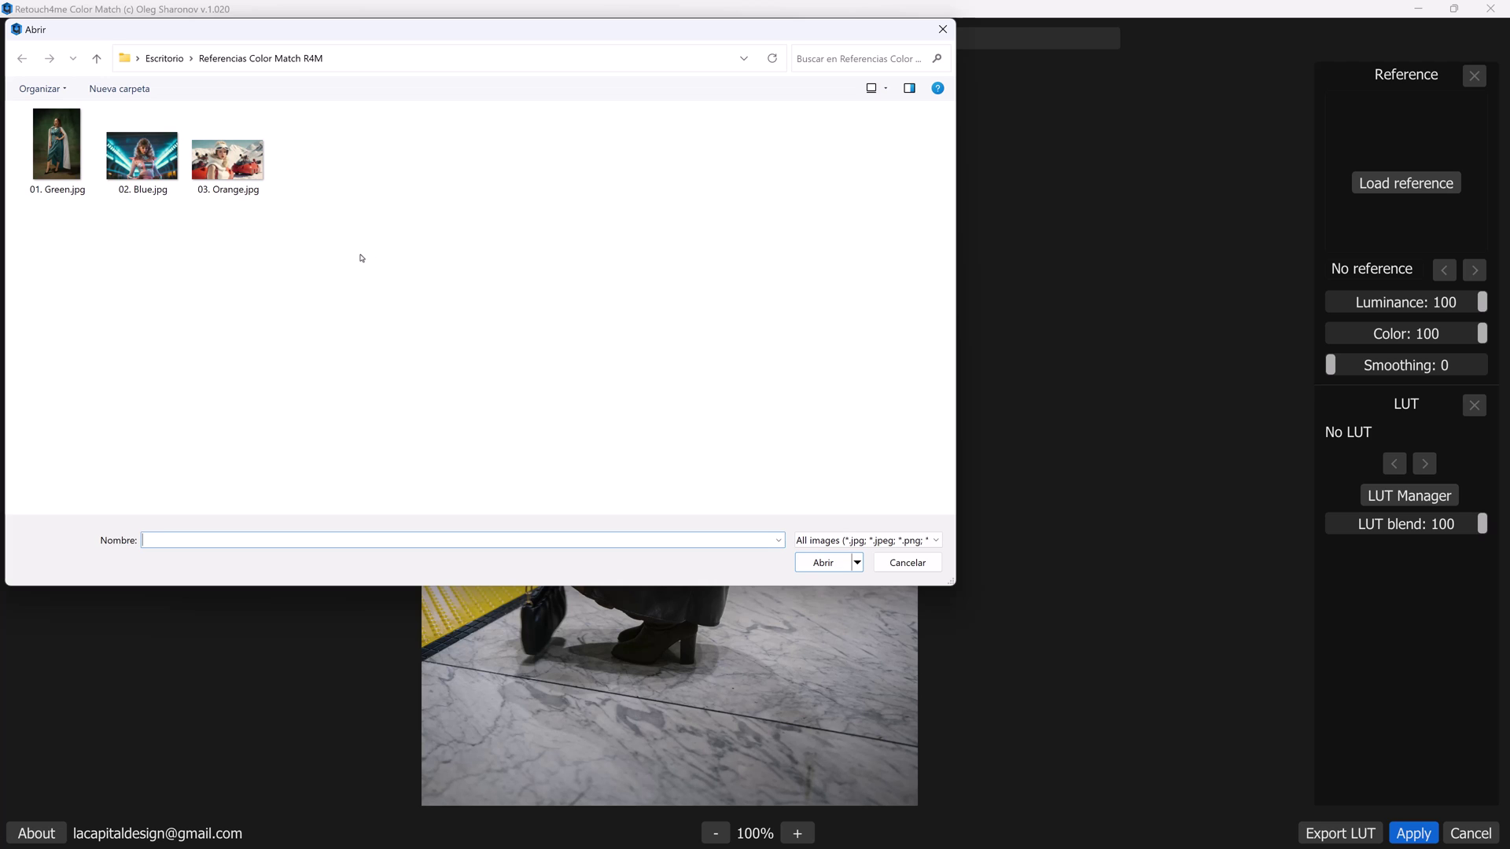
{"action": "left_click", "coordinate": [66, 166]}
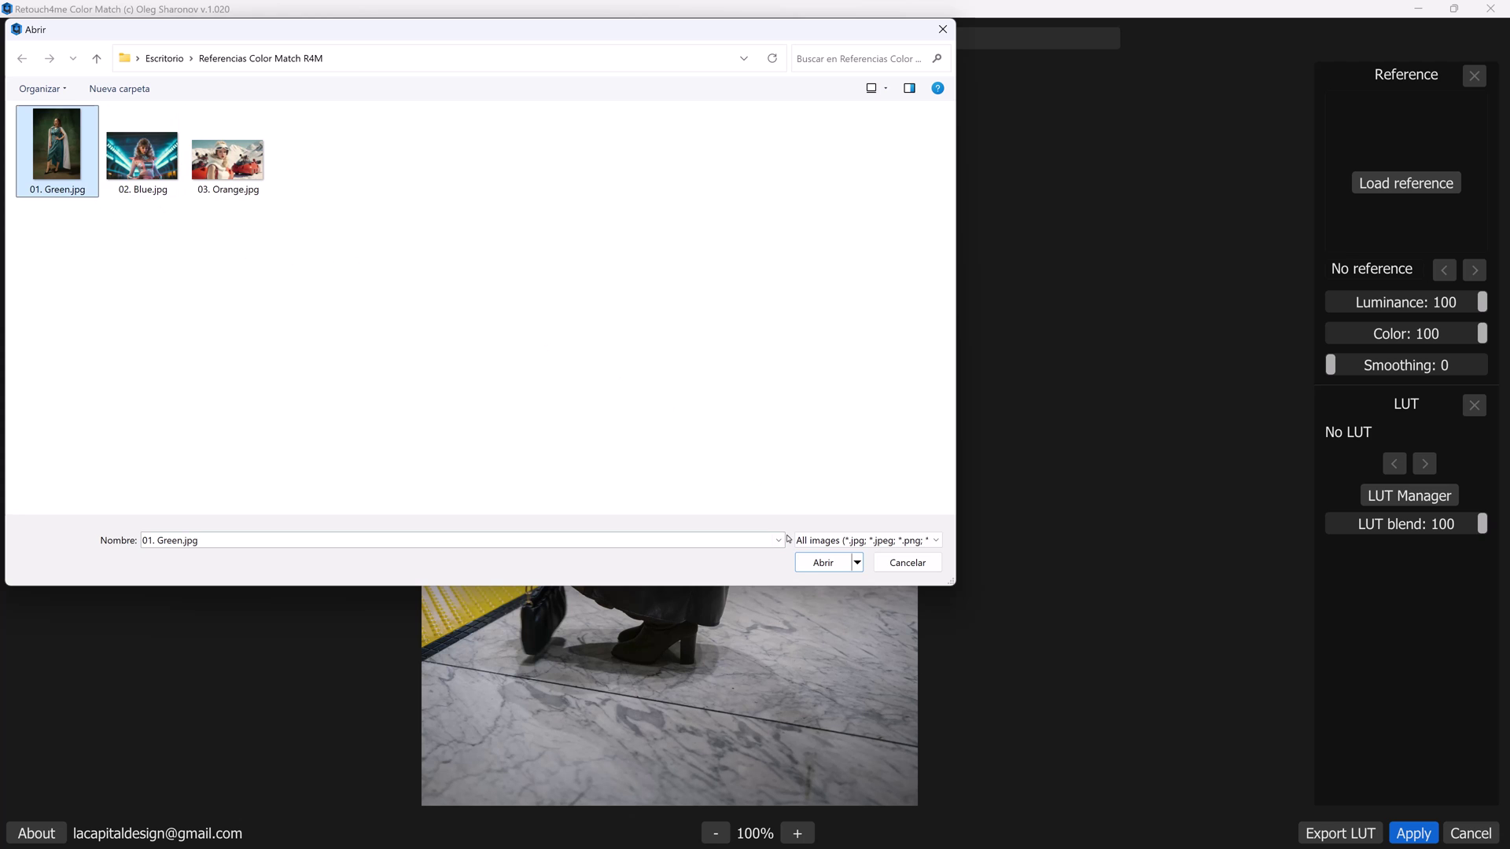
{"action": "left_click", "coordinate": [822, 563]}
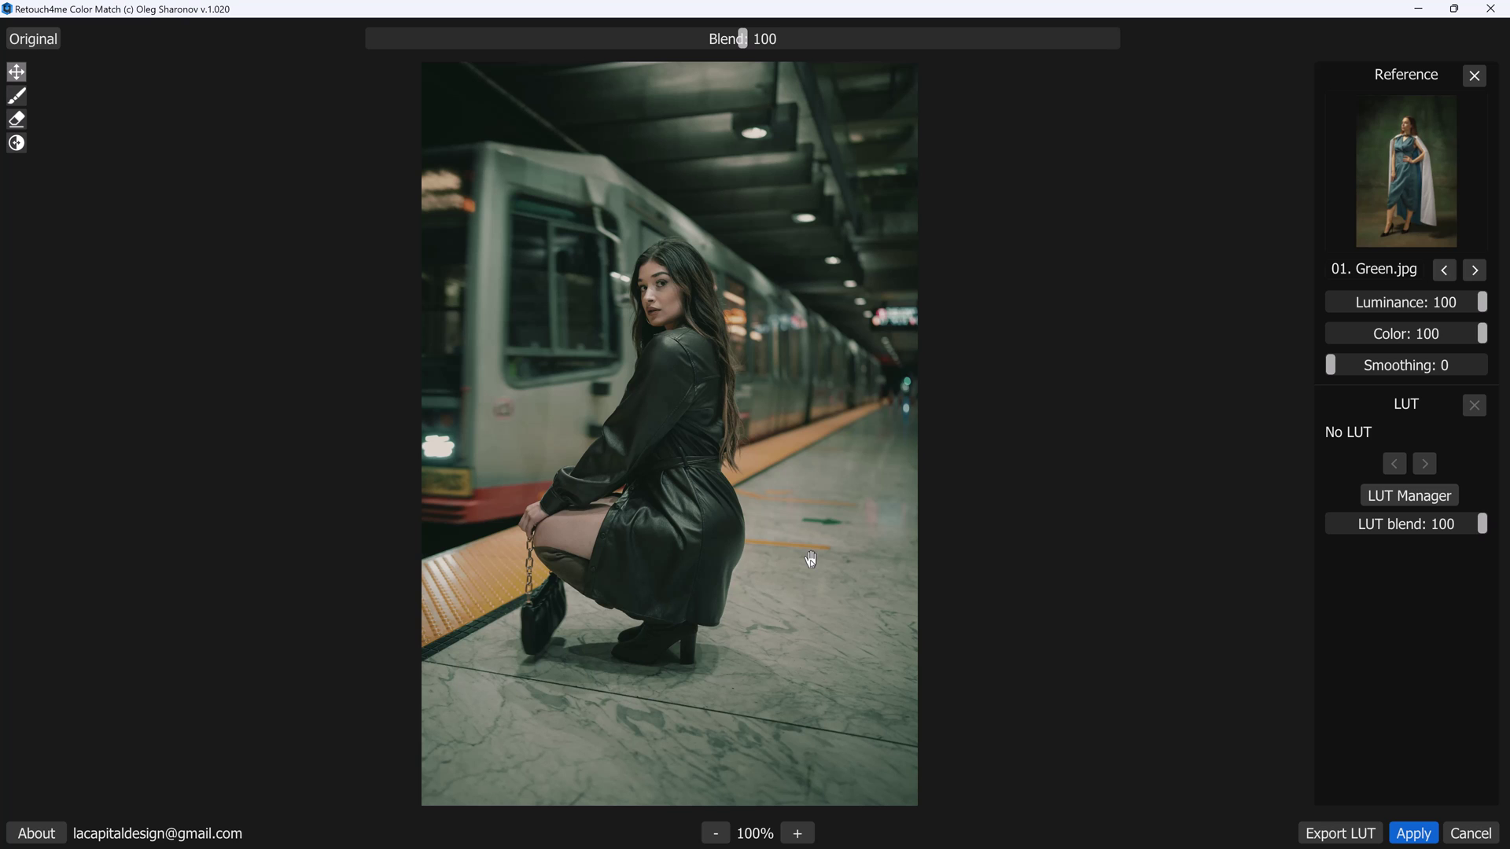
{"action": "left_click", "coordinate": [54, 45]}
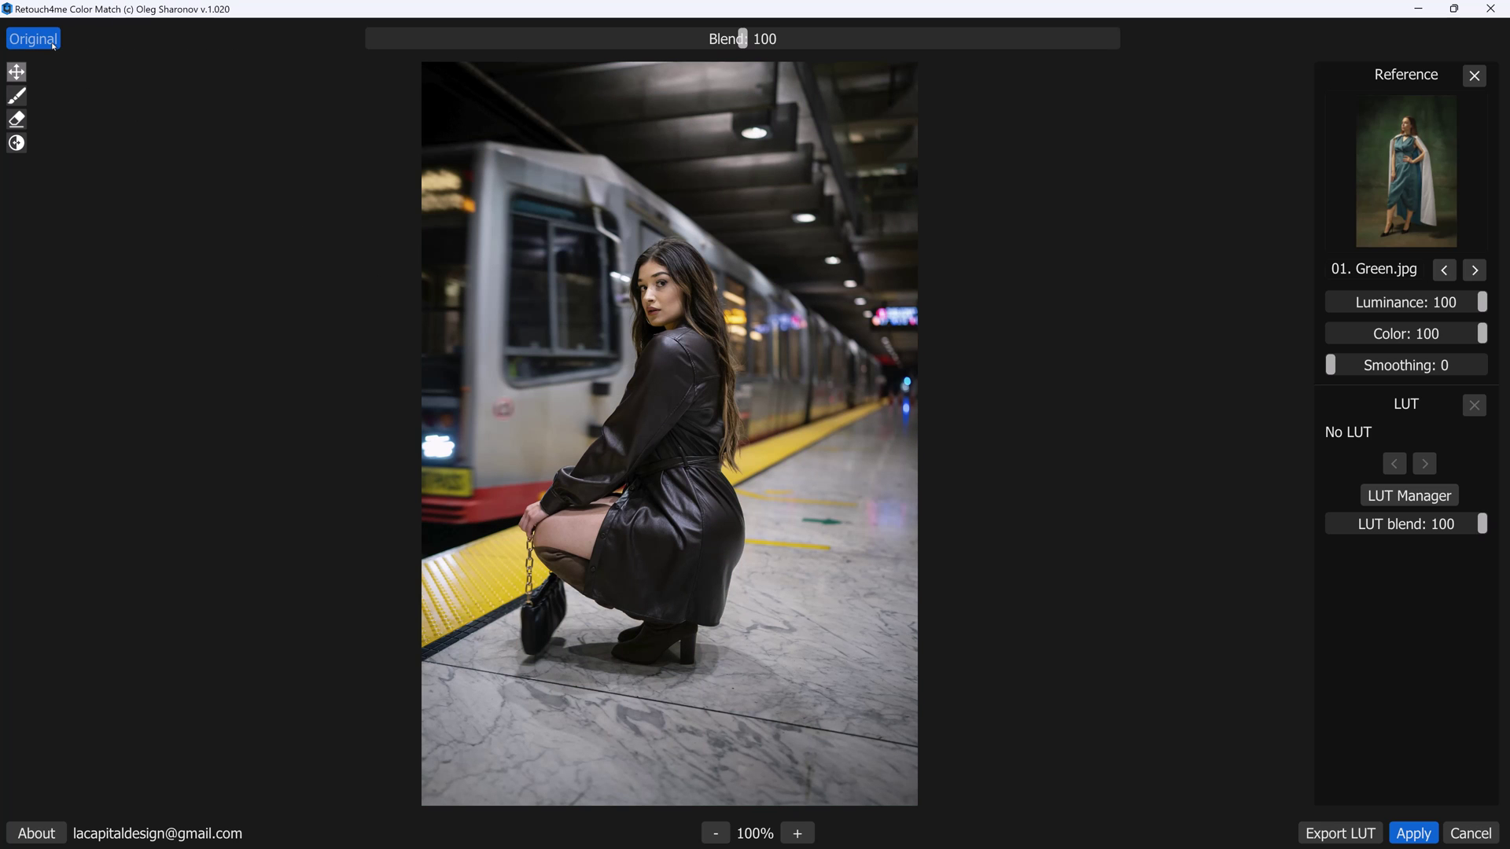
{"action": "left_click", "coordinate": [53, 45]}
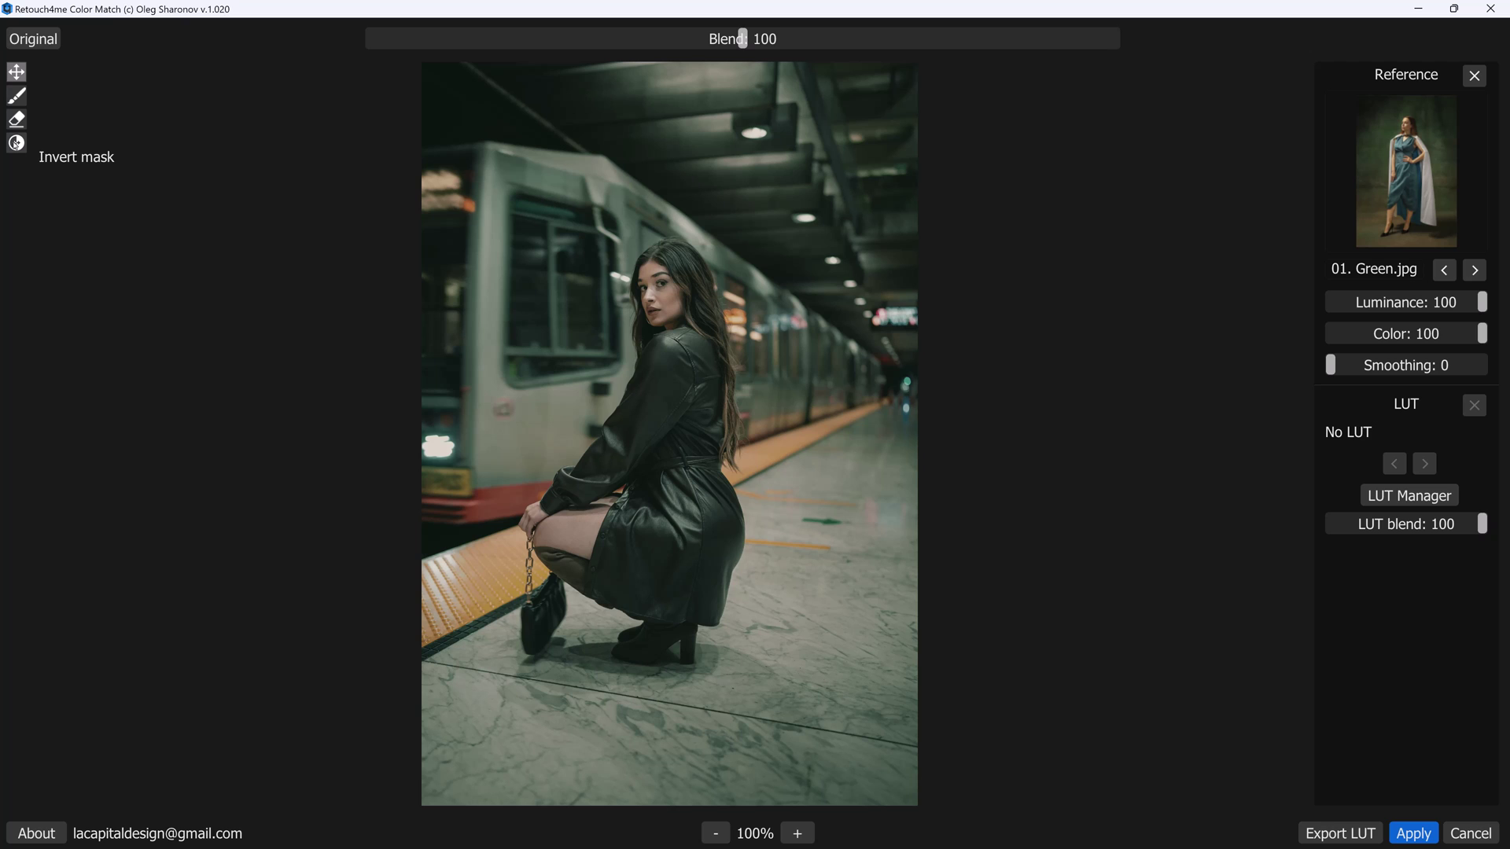
{"action": "left_click", "coordinate": [16, 144]}
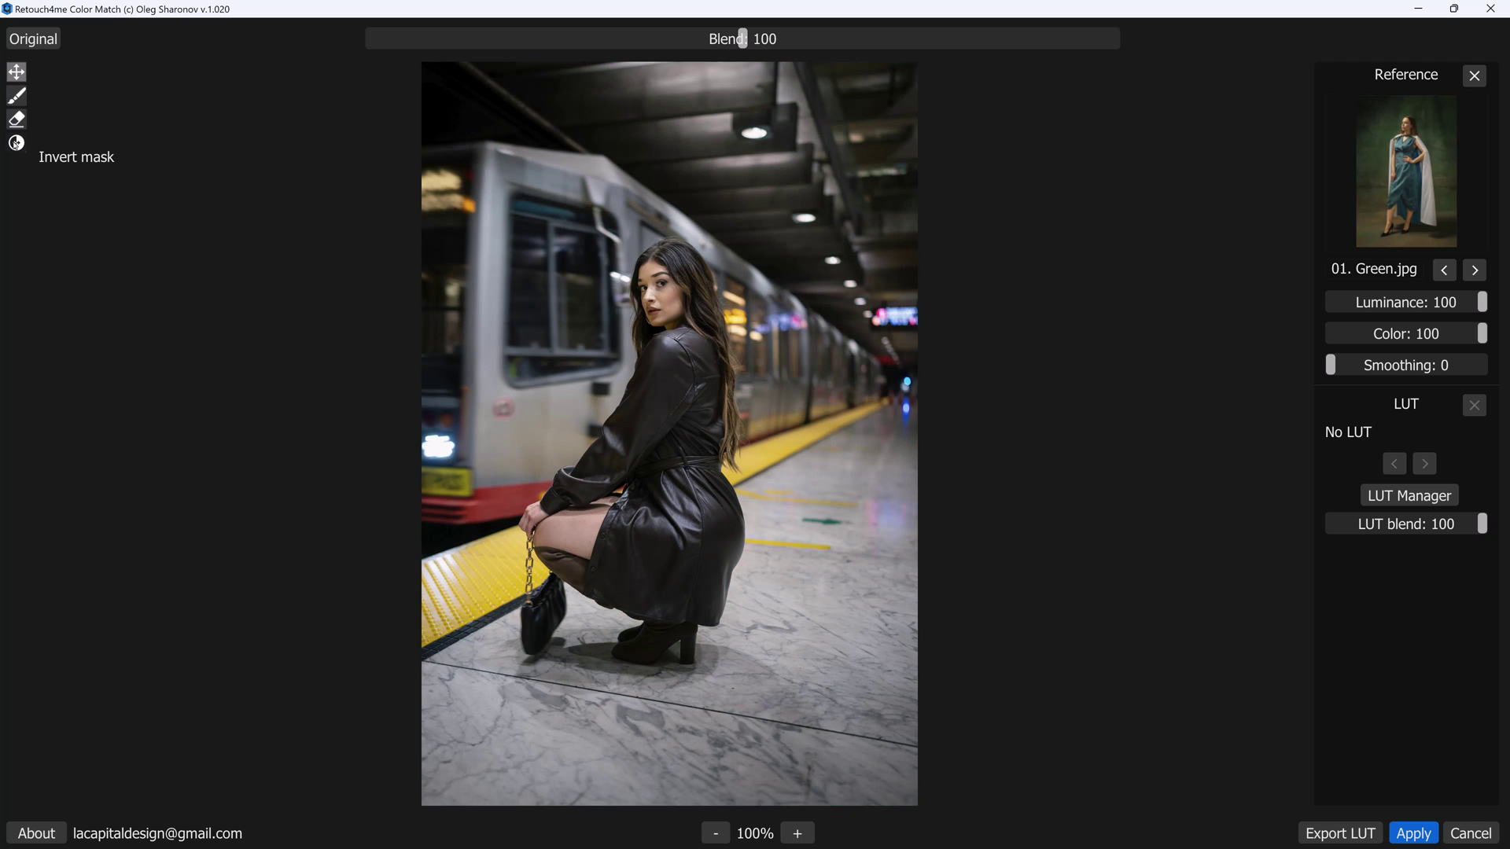
{"action": "left_click", "coordinate": [16, 144]}
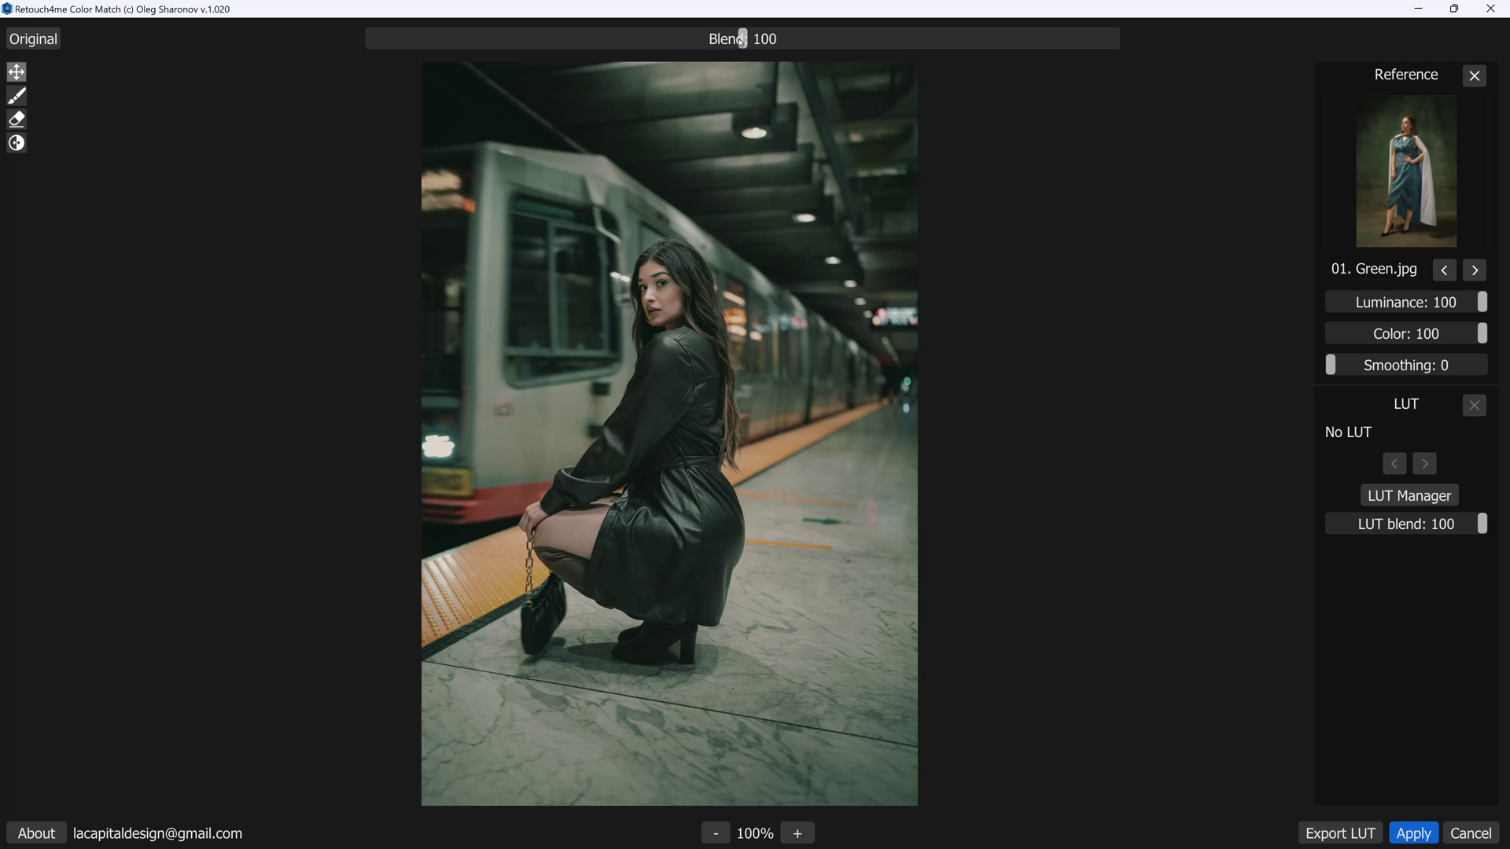
- Tune the green match to Blend 80, Luminance 80, Color 100 and Smoothing 50
{"action": "left_click_drag", "start_coordinate": [743, 38], "coordinate": [667, 39]}
{"action": "left_click_drag", "start_coordinate": [1483, 302], "coordinate": [1454, 304]}
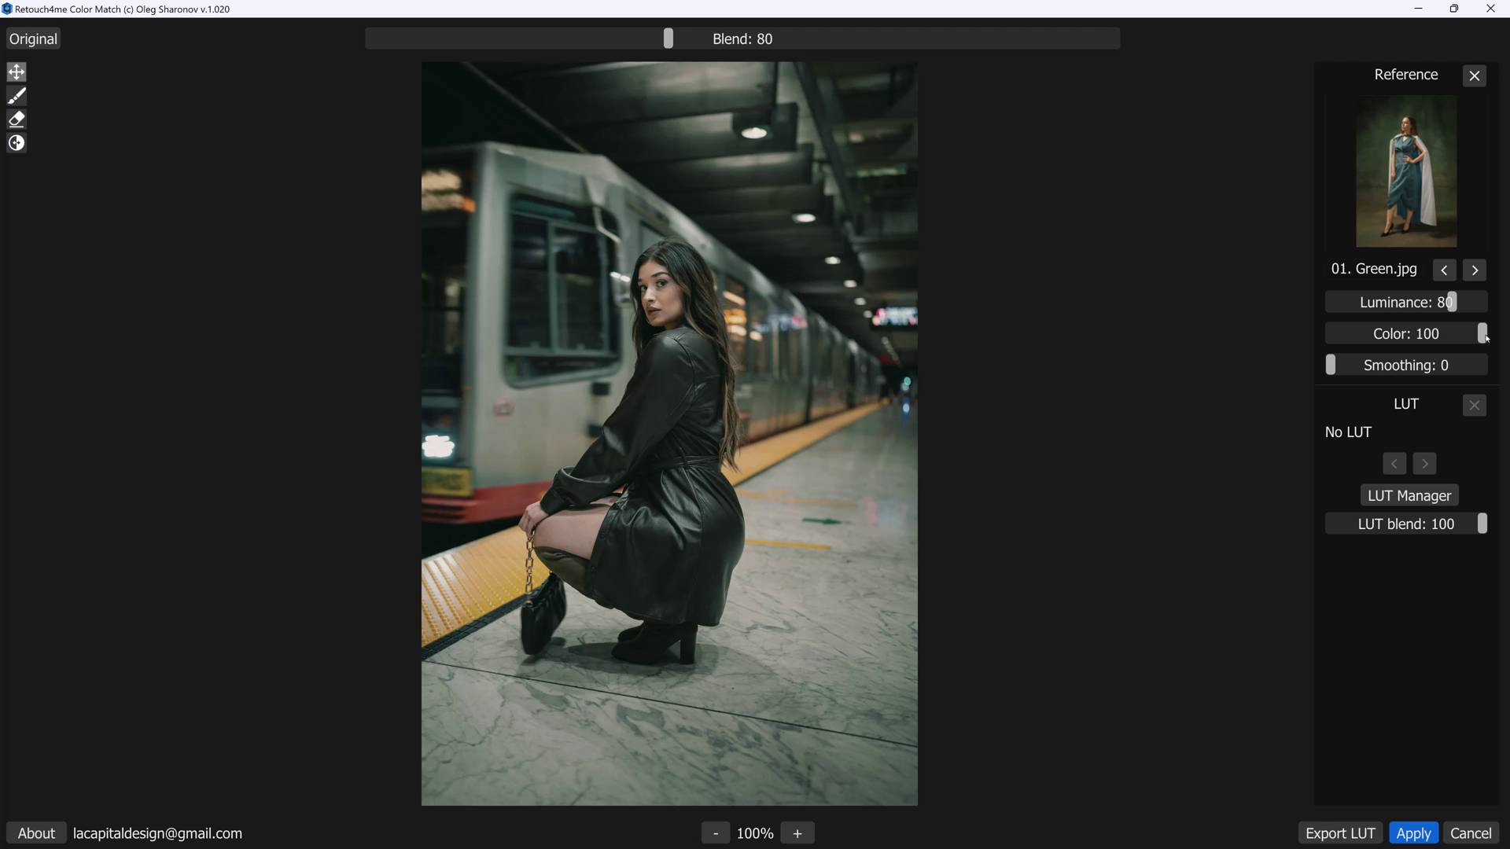
{"action": "left_click_drag", "start_coordinate": [1479, 334], "coordinate": [1413, 335]}
{"action": "left_click_drag", "start_coordinate": [1413, 335], "coordinate": [1483, 334]}
{"action": "left_click_drag", "start_coordinate": [1330, 368], "coordinate": [1399, 365]}
{"action": "left_click_drag", "start_coordinate": [1398, 365], "coordinate": [1362, 364]}
{"action": "left_click_drag", "start_coordinate": [1362, 363], "coordinate": [1406, 363]}
- Apply the green match and hide the Color Match layer to compare with the original
{"action": "left_click", "coordinate": [1420, 833]}
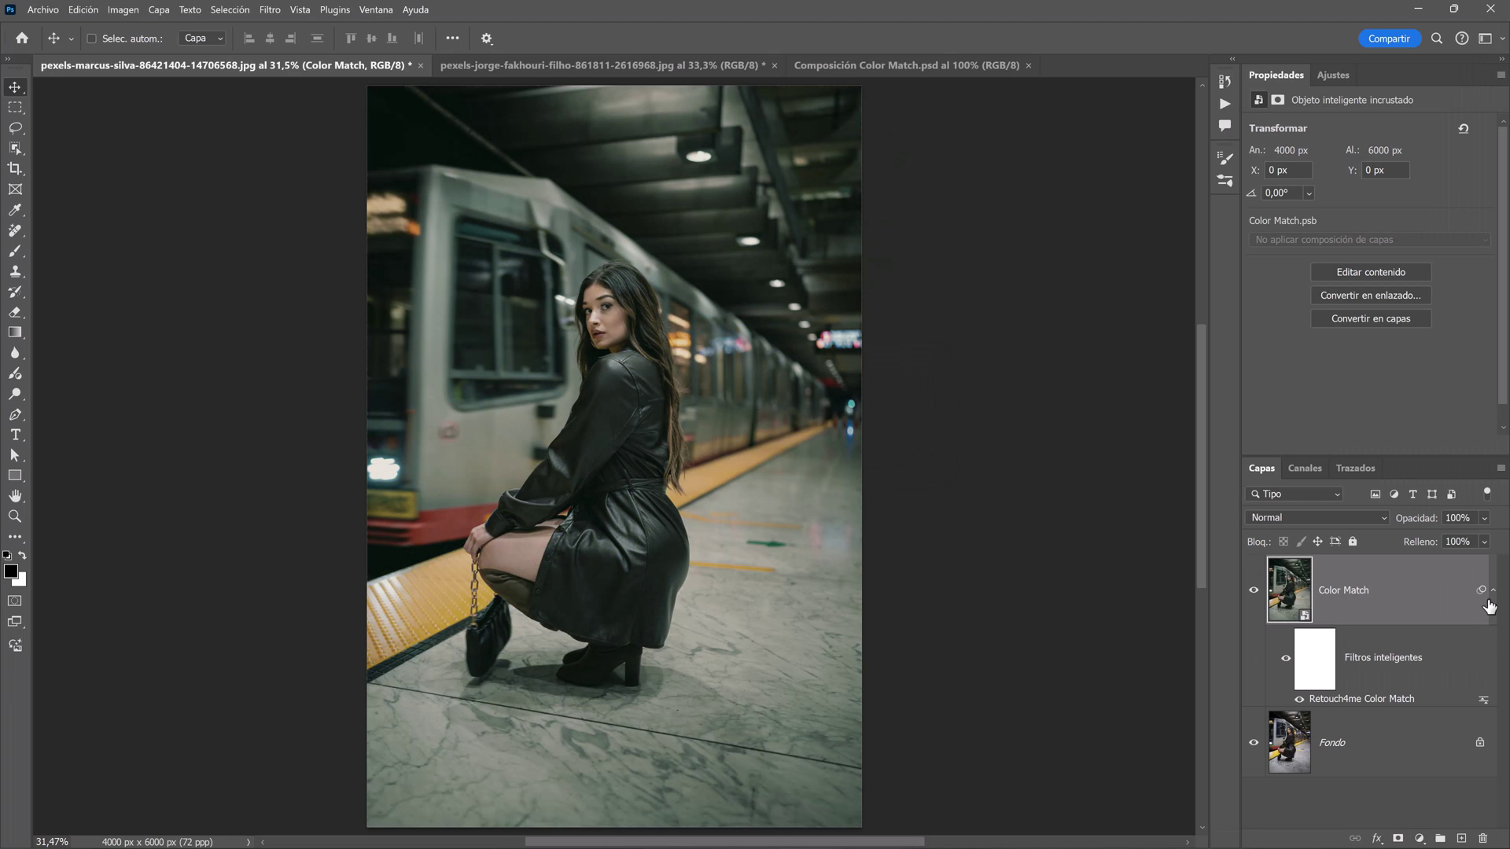
{"action": "left_click", "coordinate": [1255, 593]}
- Reopen the Color Match smart filter and switch the reference to 02. Blue.jpg
{"action": "double_click", "coordinate": [1366, 699]}
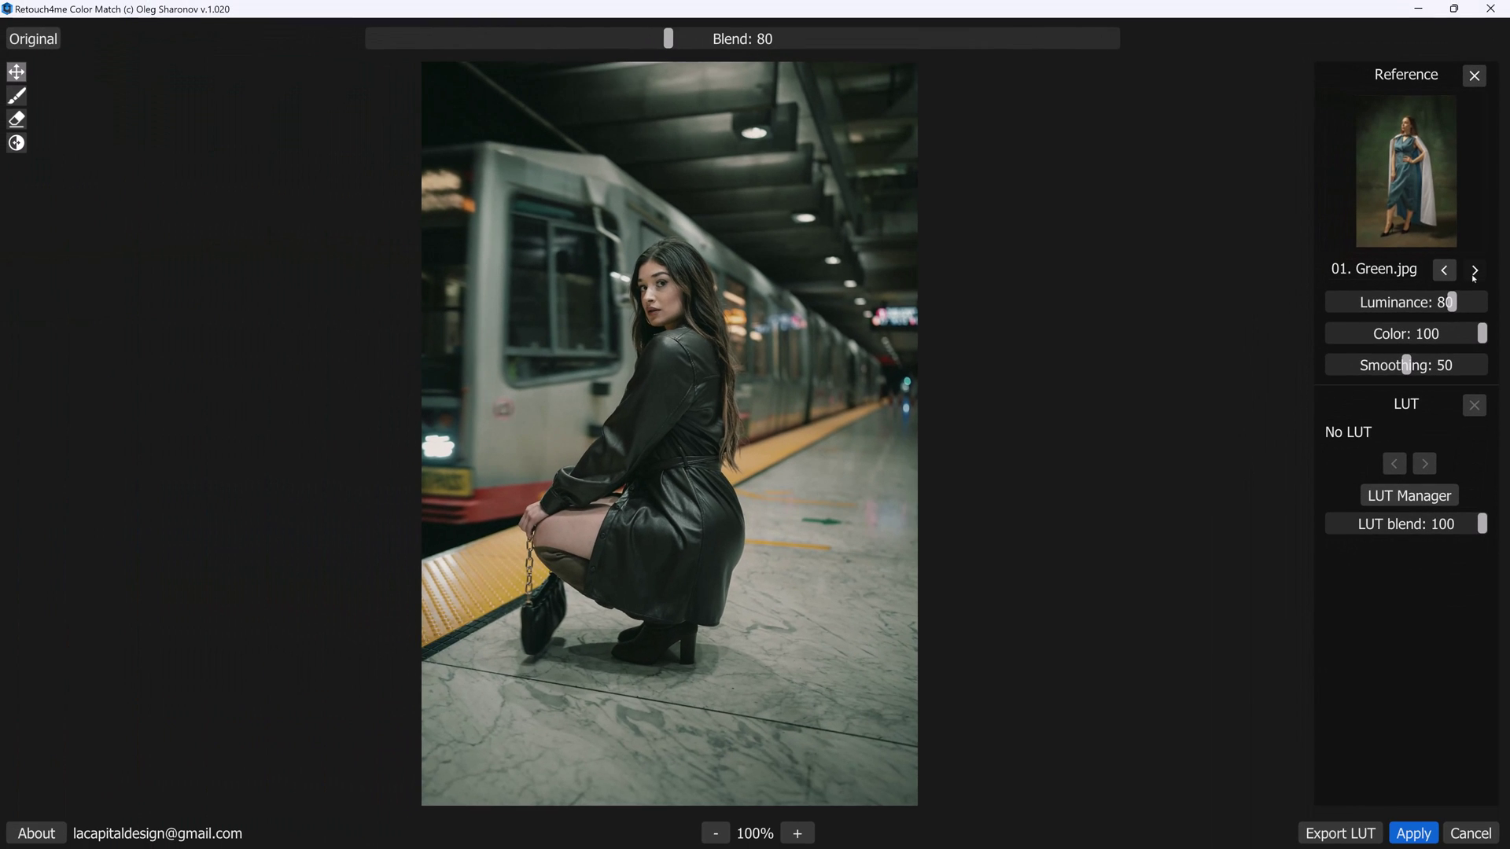
{"action": "left_click", "coordinate": [1475, 271]}
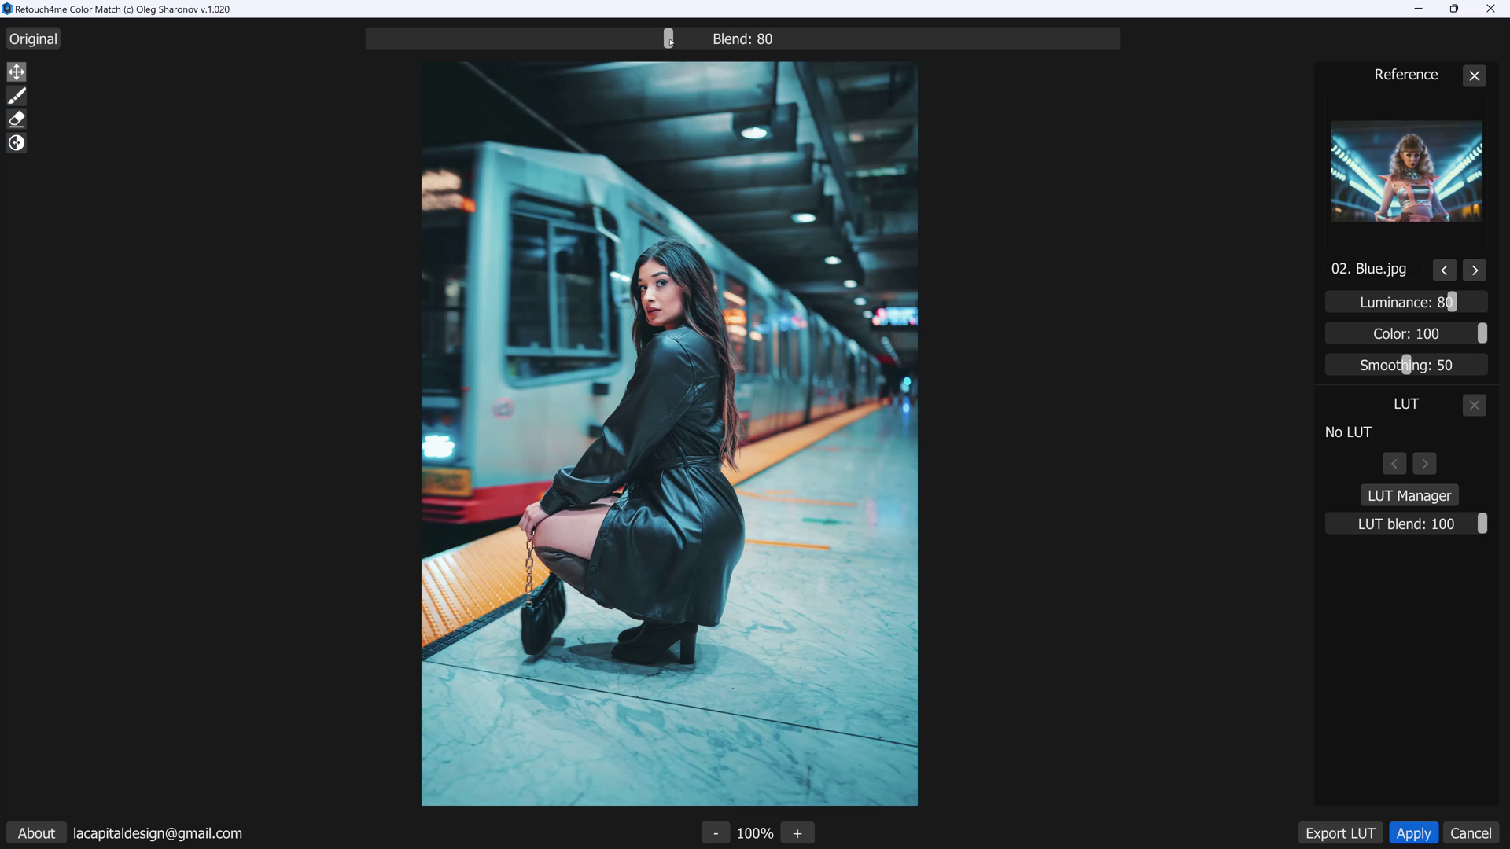
- Reset Blend to 100, lower Luminance to 30 and raise Smoothing to 70
{"action": "double_click", "coordinate": [670, 42]}
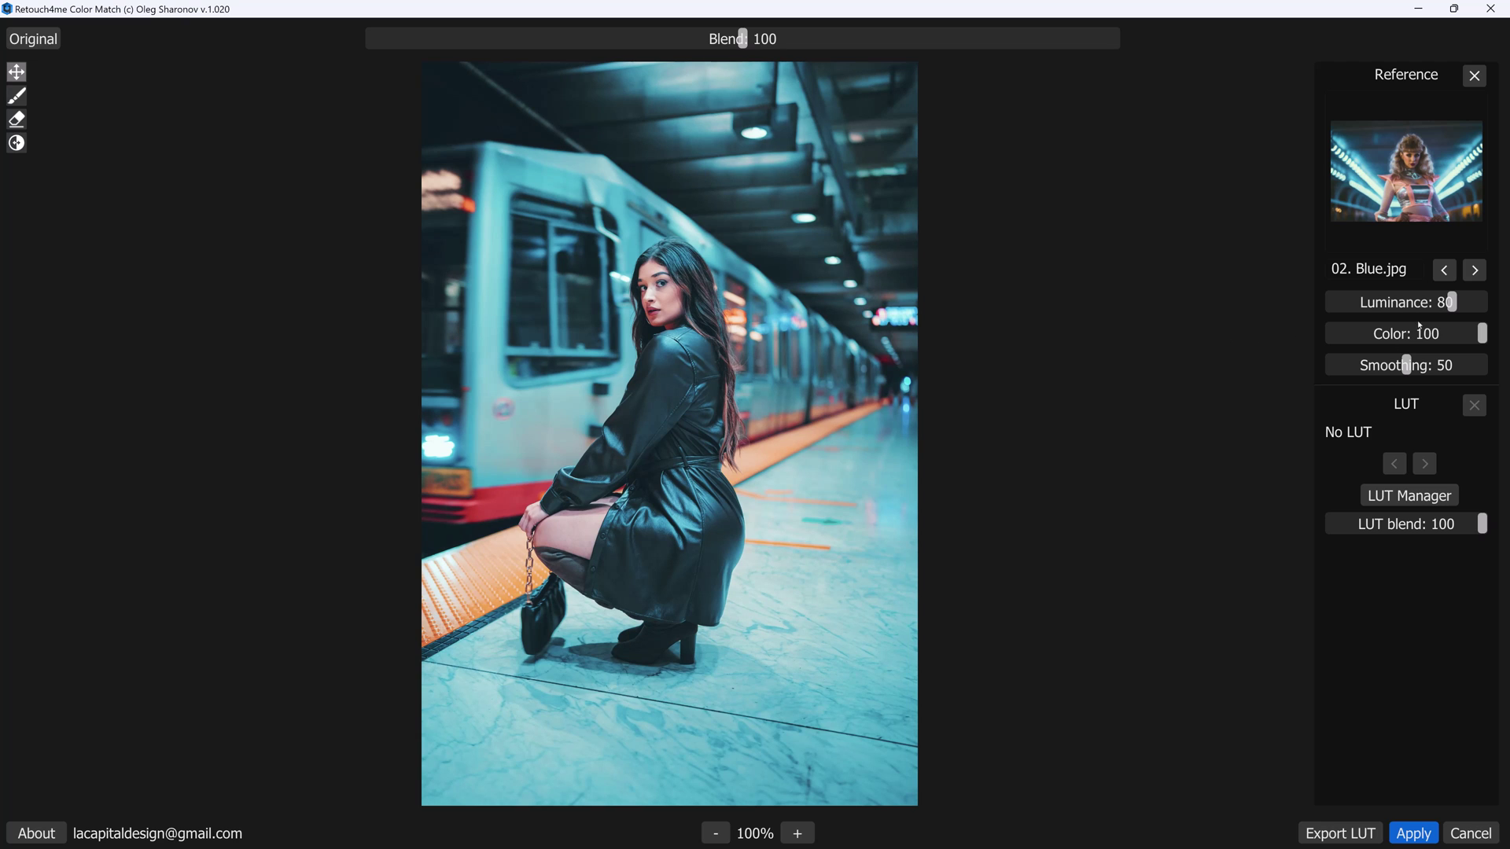
{"action": "left_click_drag", "start_coordinate": [1451, 303], "coordinate": [1375, 303]}
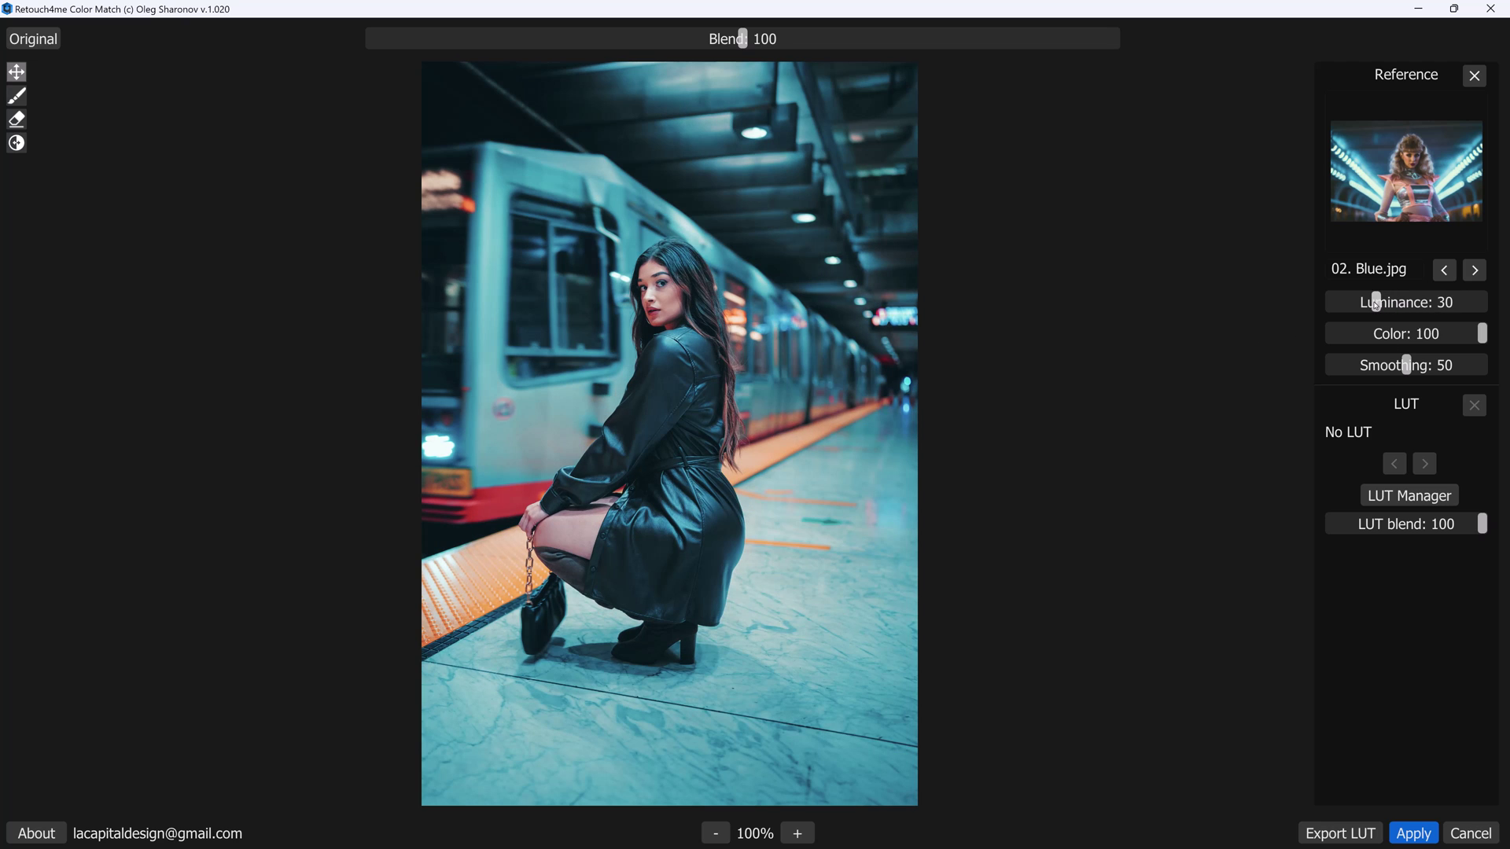
{"action": "left_click_drag", "start_coordinate": [1423, 367], "coordinate": [1438, 378]}
- Switch to 03. Orange.jpg with Blend 90, Luminance 50, Color 80, and preview the original
{"action": "left_click", "coordinate": [1475, 270]}
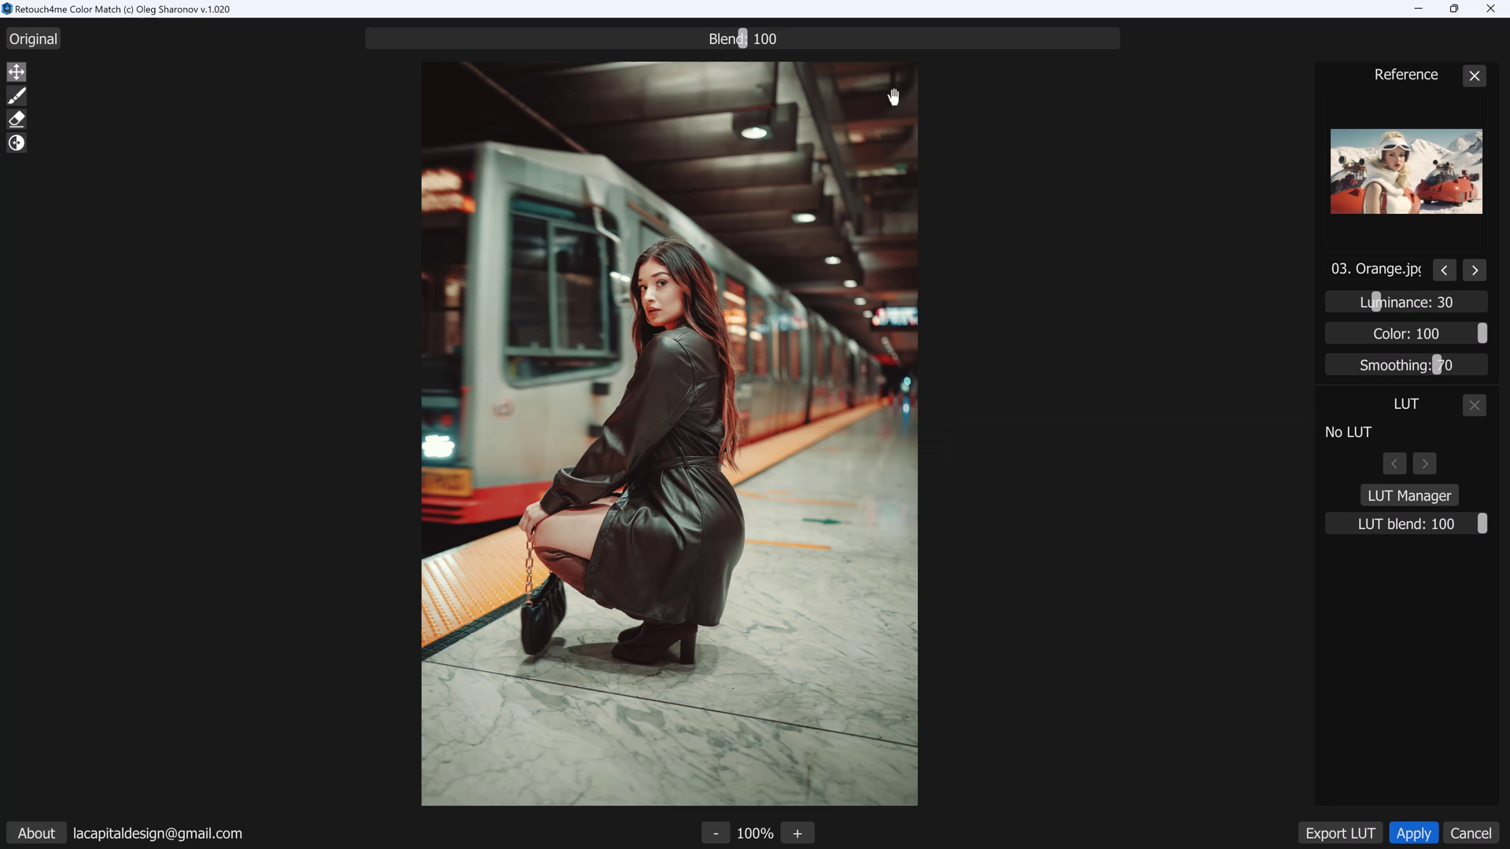
{"action": "left_click_drag", "start_coordinate": [743, 39], "coordinate": [708, 49]}
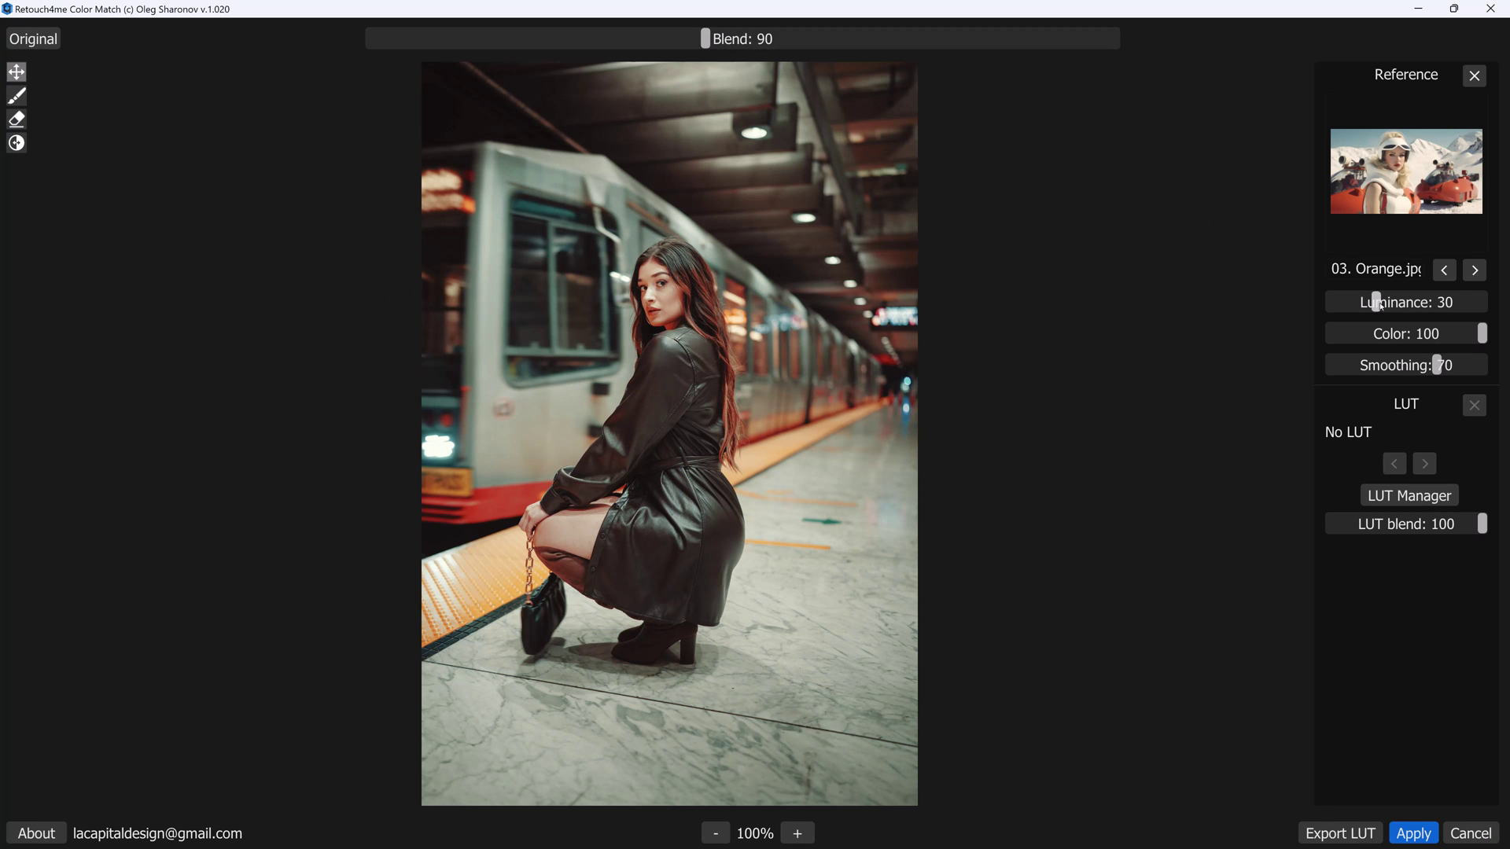
{"action": "left_click_drag", "start_coordinate": [1376, 302], "coordinate": [1407, 302]}
{"action": "mouse_move", "coordinate": [1481, 334]}
{"action": "left_mouse_down"}
{"action": "mouse_move", "coordinate": [1345, 368]}
{"action": "mouse_move", "coordinate": [1508, 380]}
{"action": "left_mouse_up"}
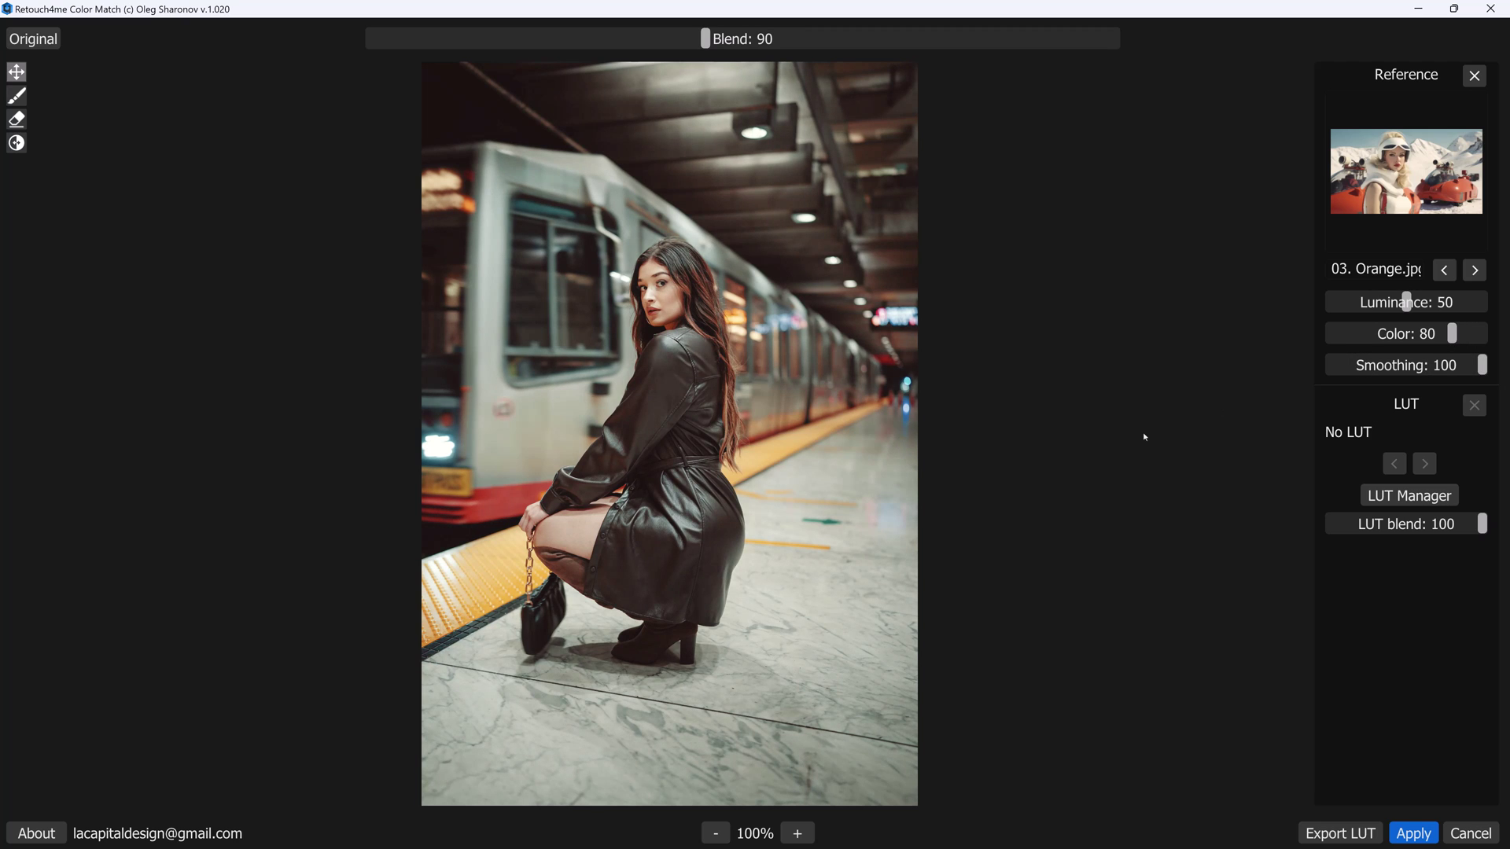
{"action": "key", "text": "space"}
- Export the orange grade as the LUT file Orange.cube on the Desktop
{"action": "left_click", "coordinate": [1335, 835]}
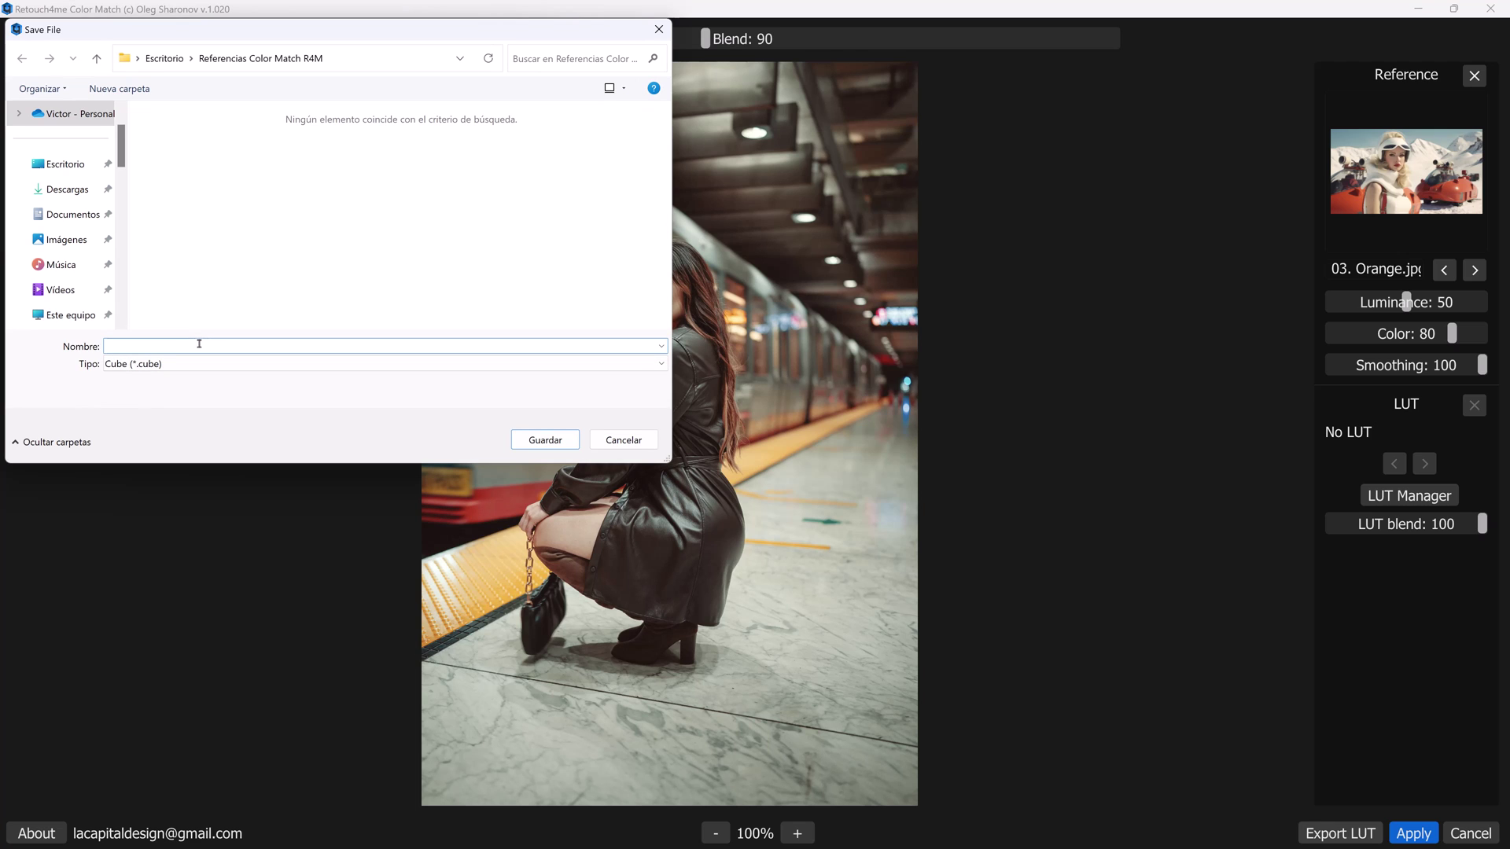
{"action": "left_click", "coordinate": [164, 58]}
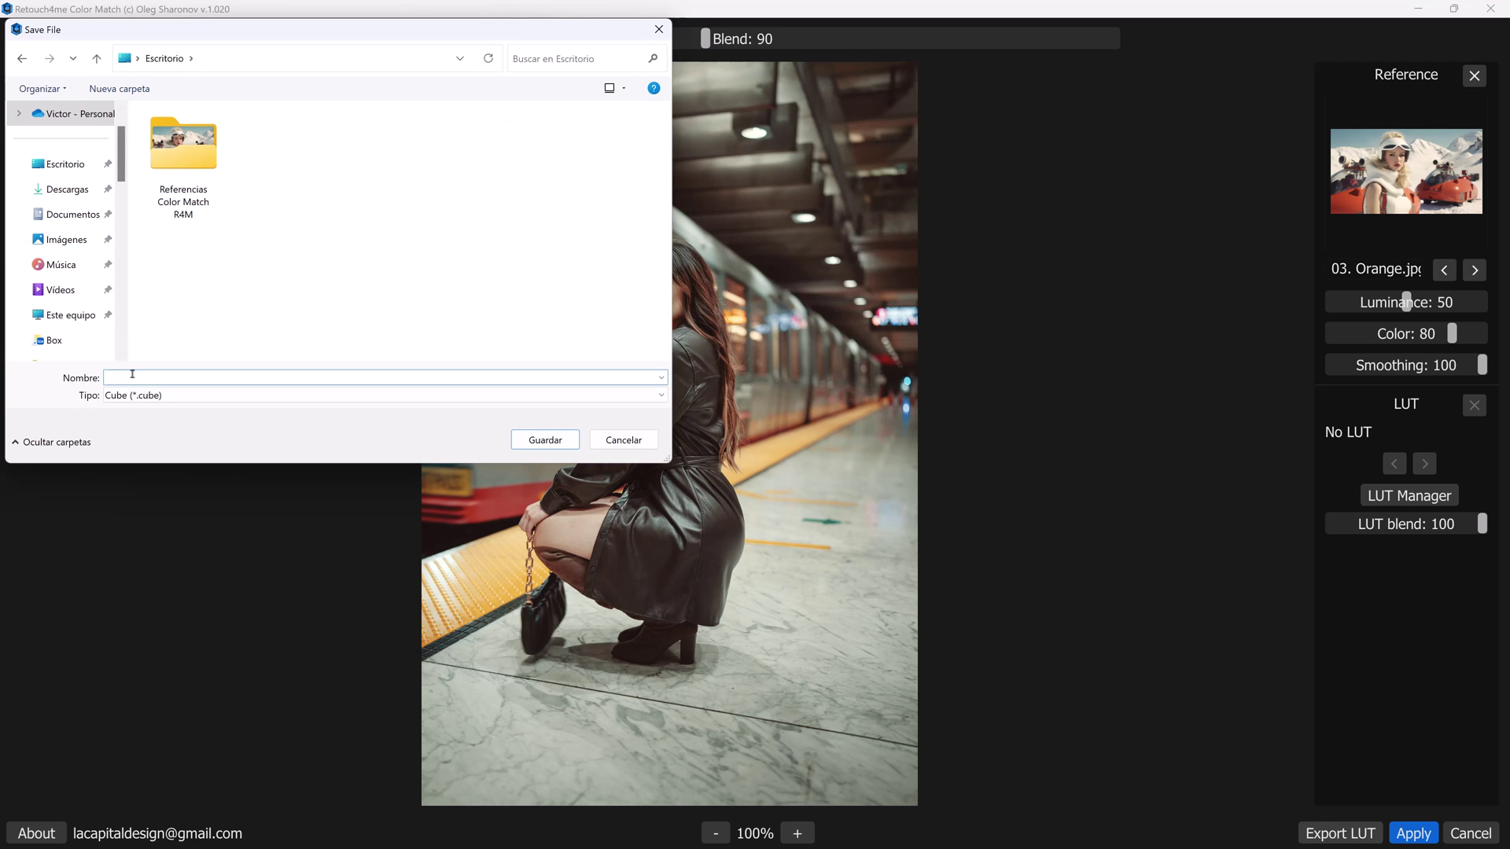
{"action": "type", "text": "Orange"}
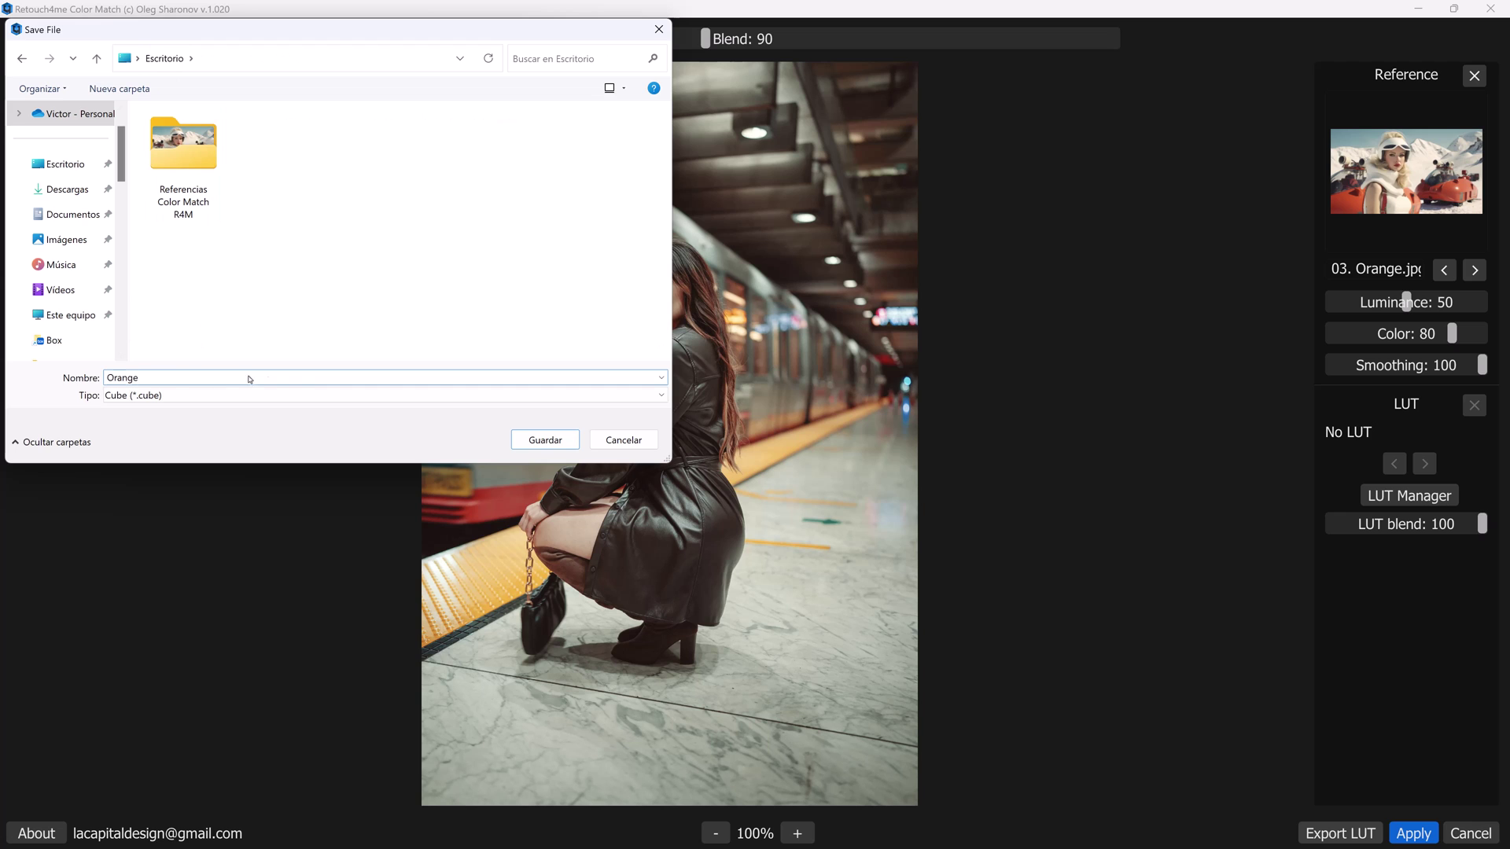
{"action": "left_click", "coordinate": [565, 439]}
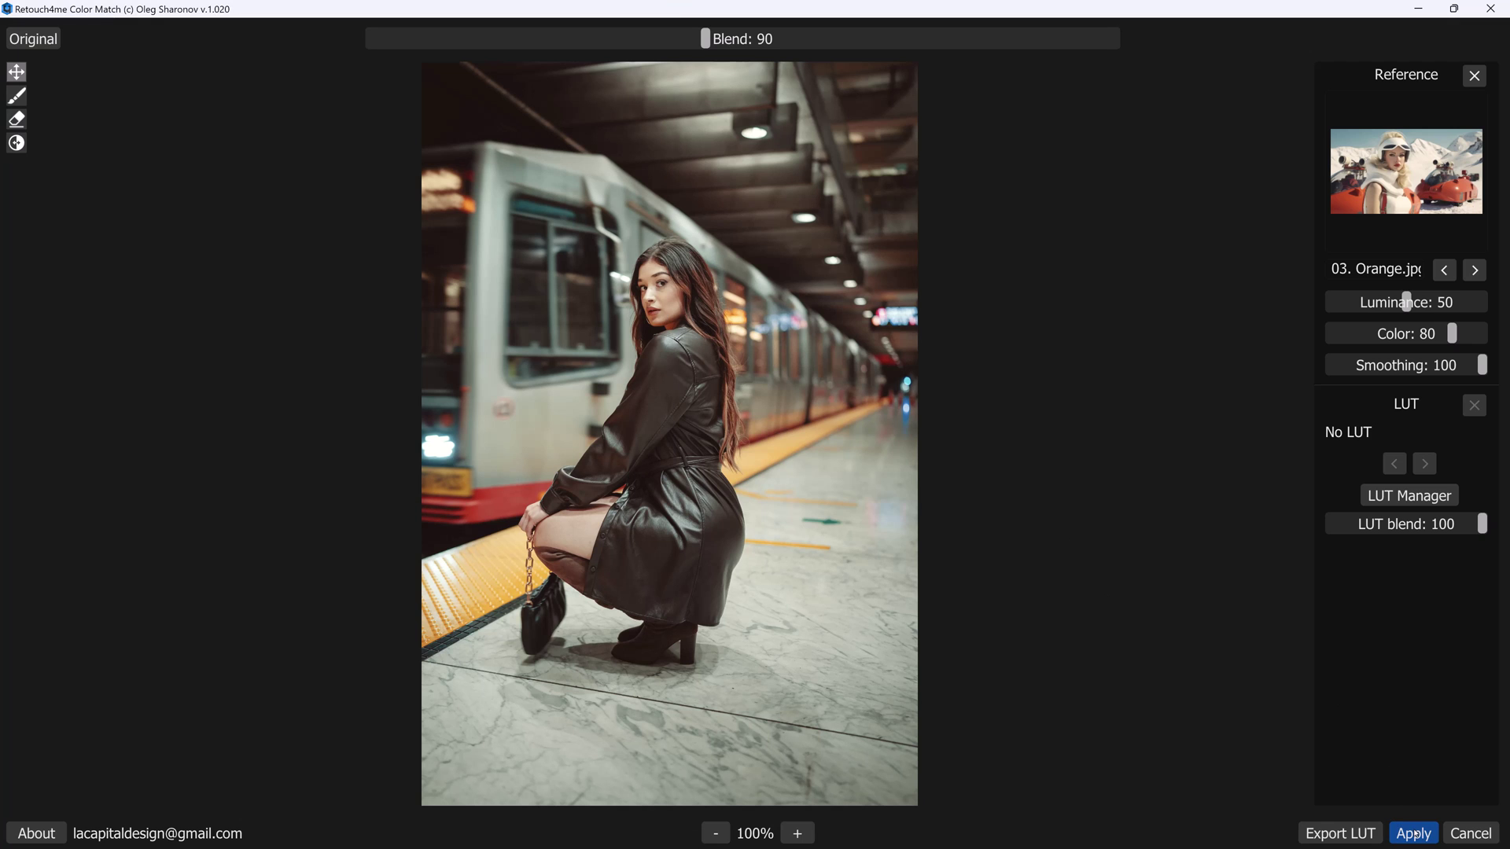
- Apply the Orange match to the subway photo, compare with the original, then switch to the short-haired portrait
{"action": "left_click", "coordinate": [1413, 835]}
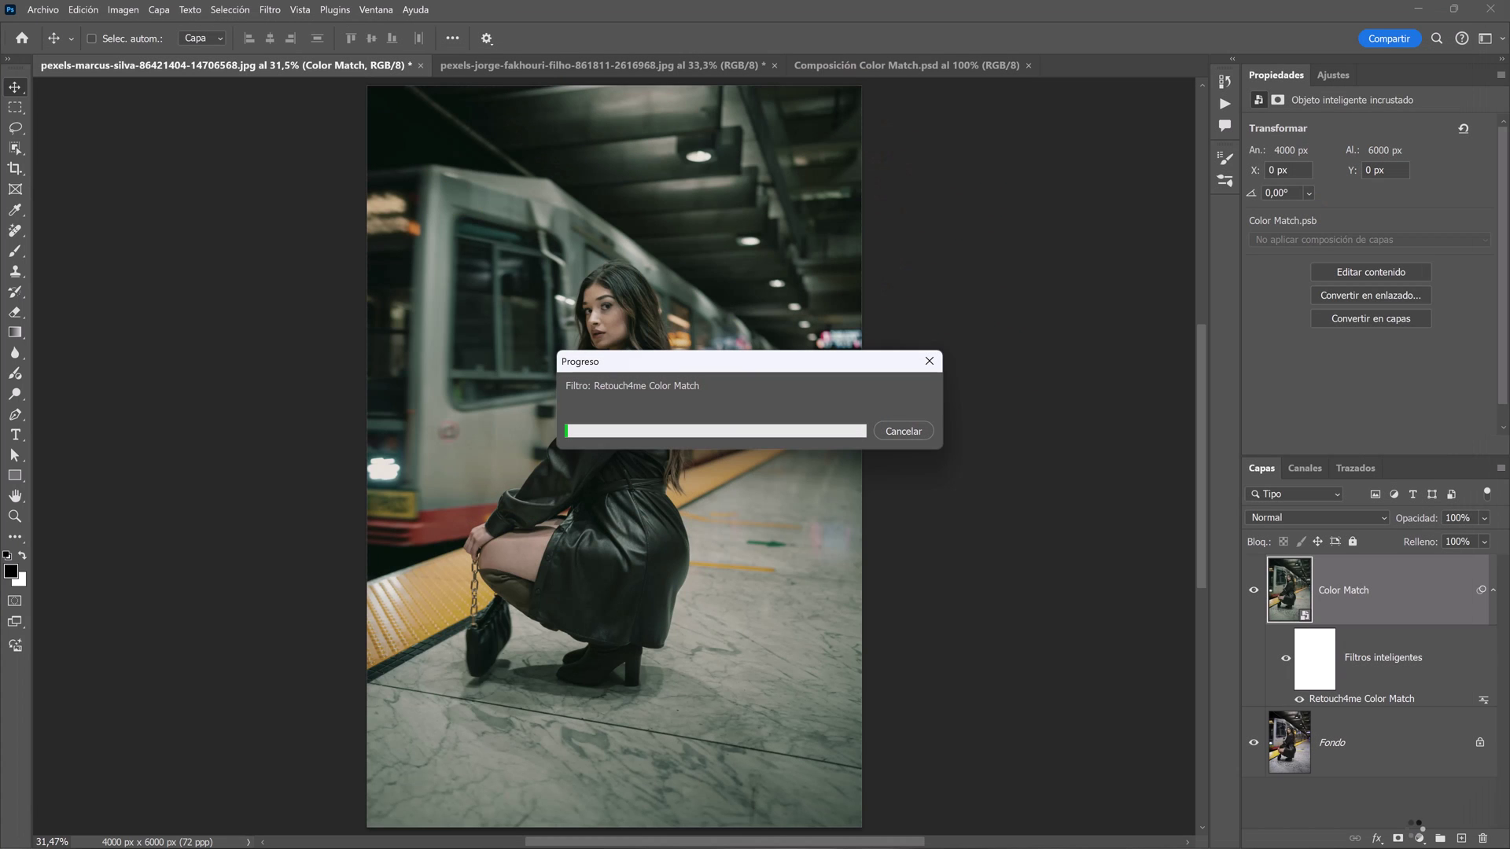
{"action": "left_click", "coordinate": [1492, 593]}
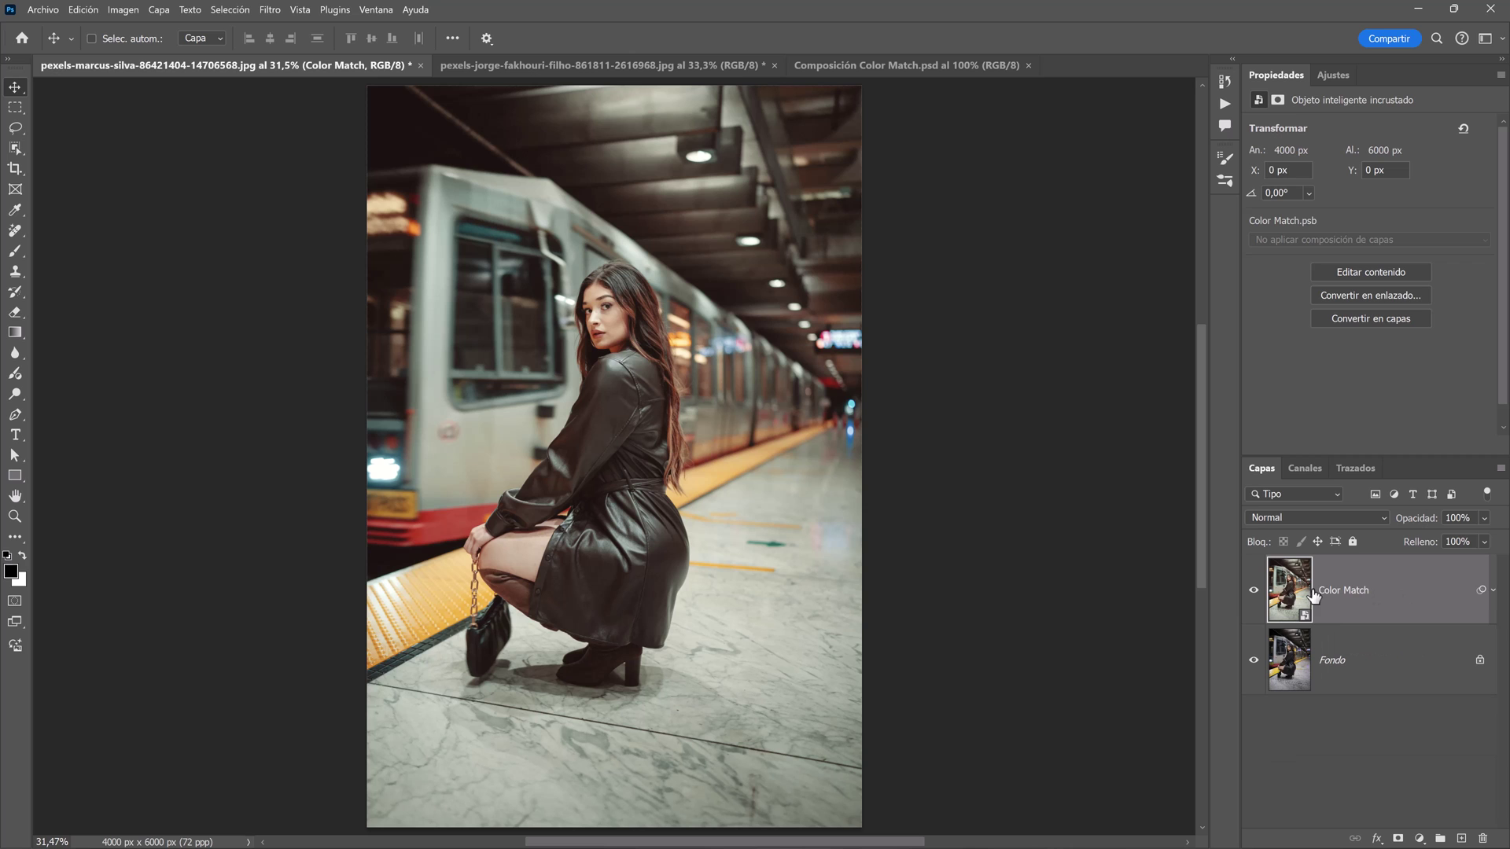
{"action": "left_click", "coordinate": [1254, 594]}
{"action": "left_click", "coordinate": [588, 67]}
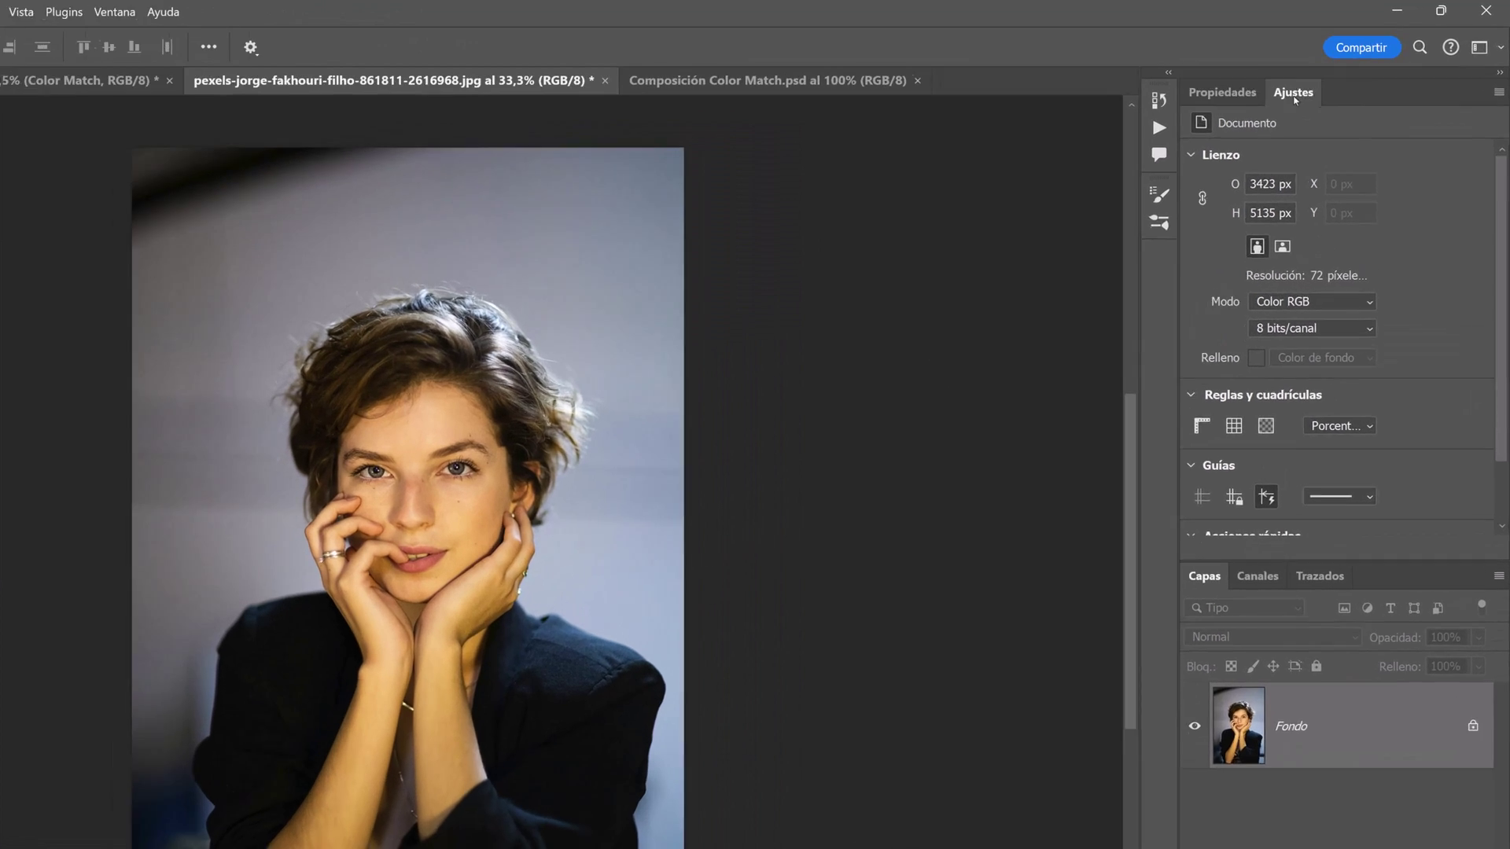
- Add a Color Lookup layer loading the Orange.cube LUT from the desktop
{"action": "left_click", "coordinate": [1333, 77]}
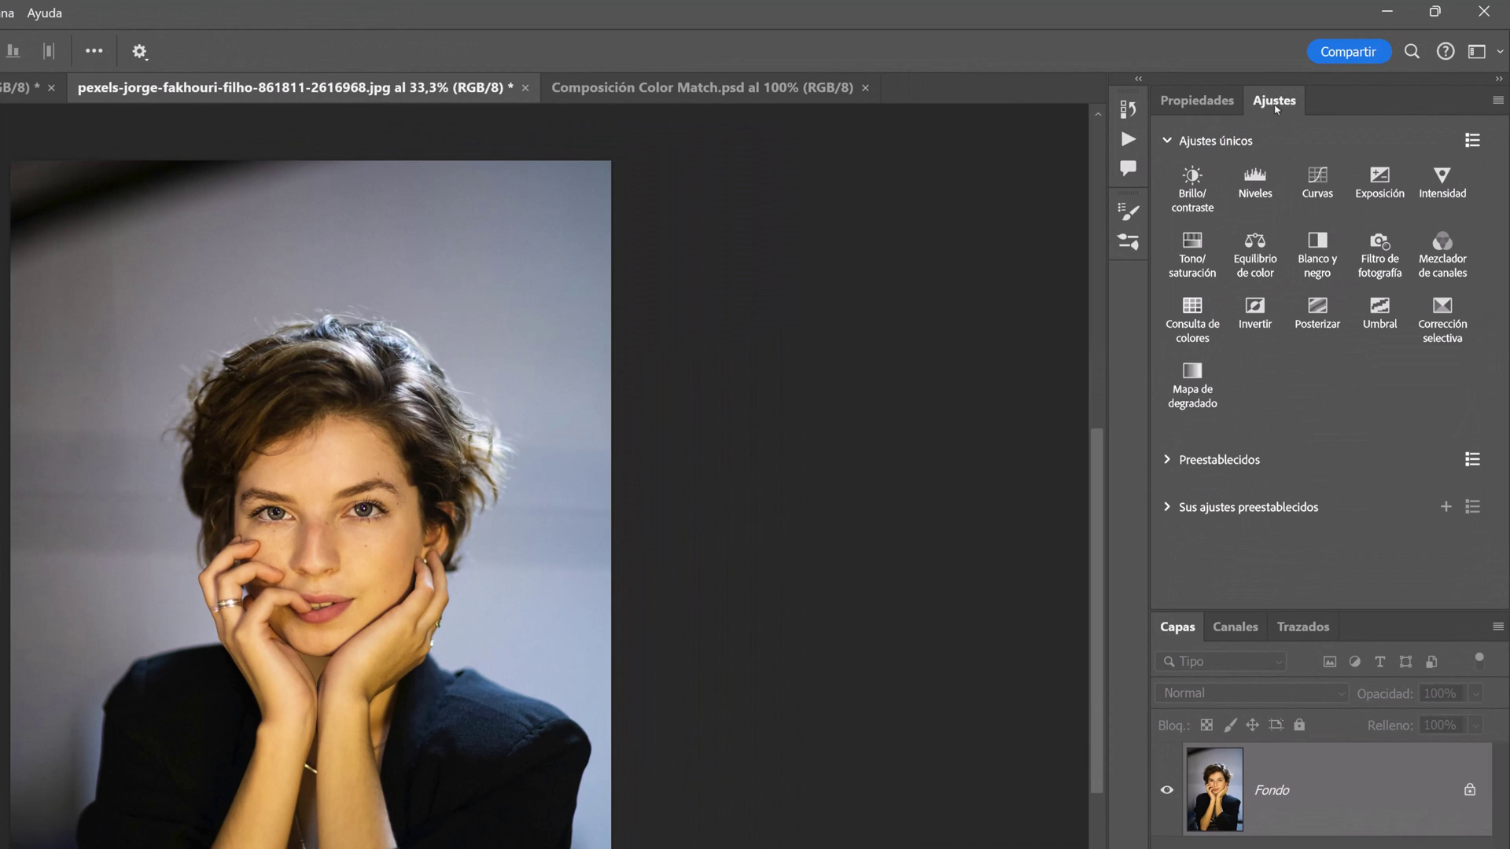
{"action": "left_click", "coordinate": [1192, 315]}
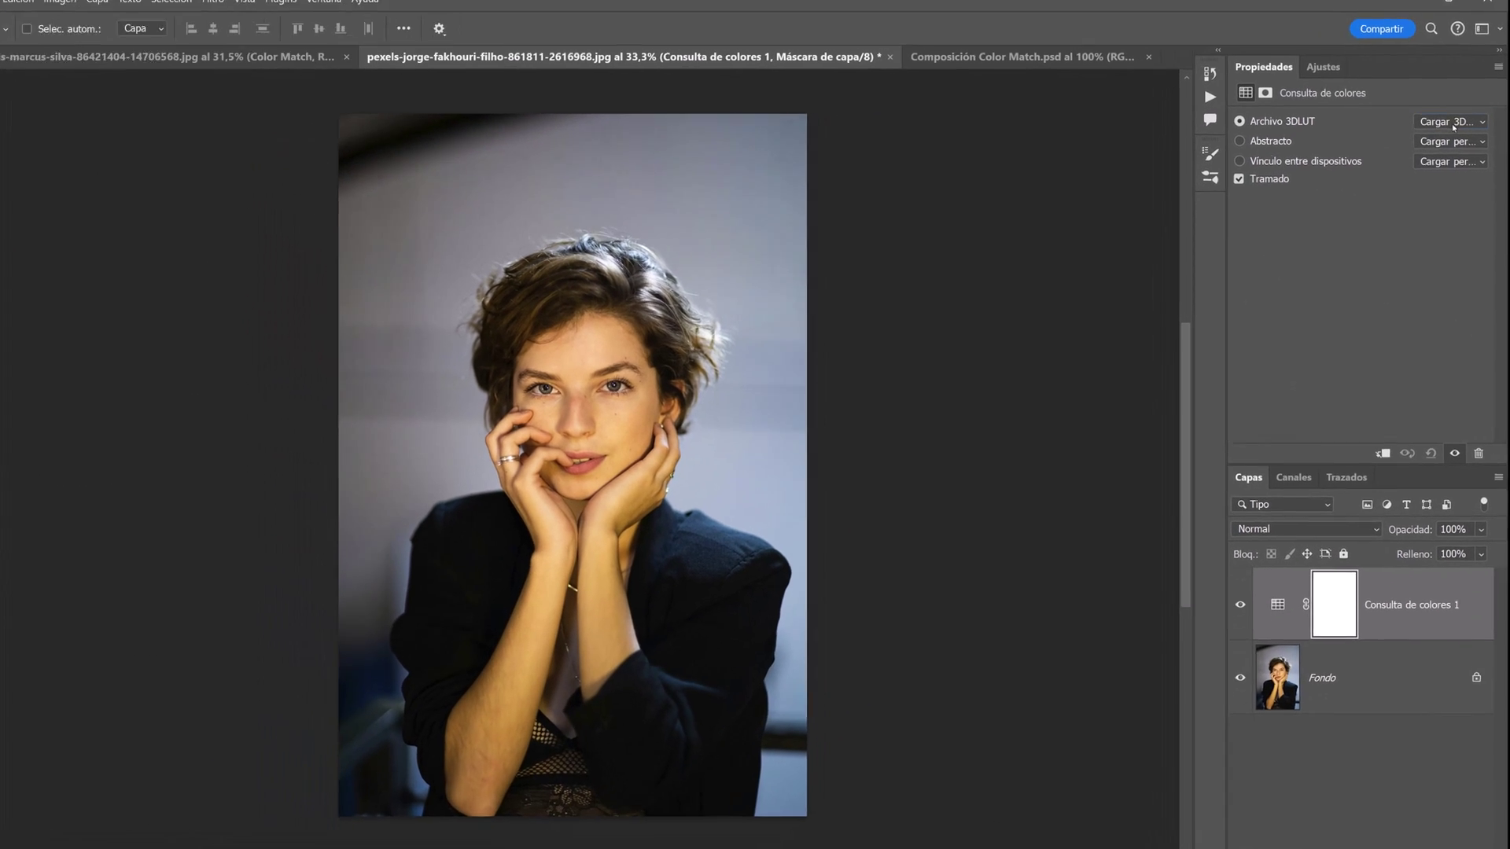
{"action": "left_click", "coordinate": [1460, 130]}
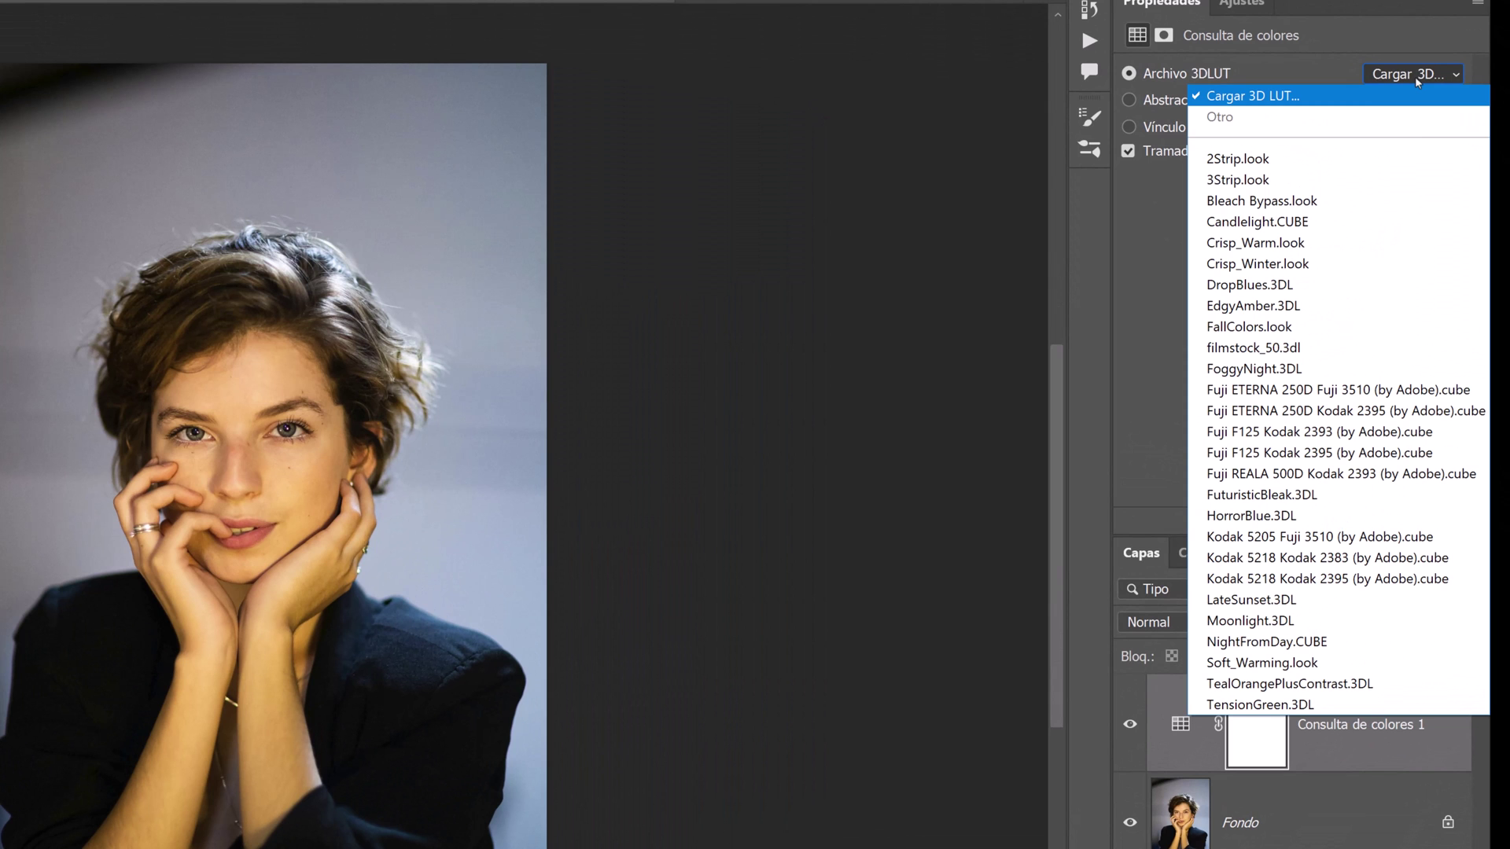
{"action": "left_click", "coordinate": [1312, 96]}
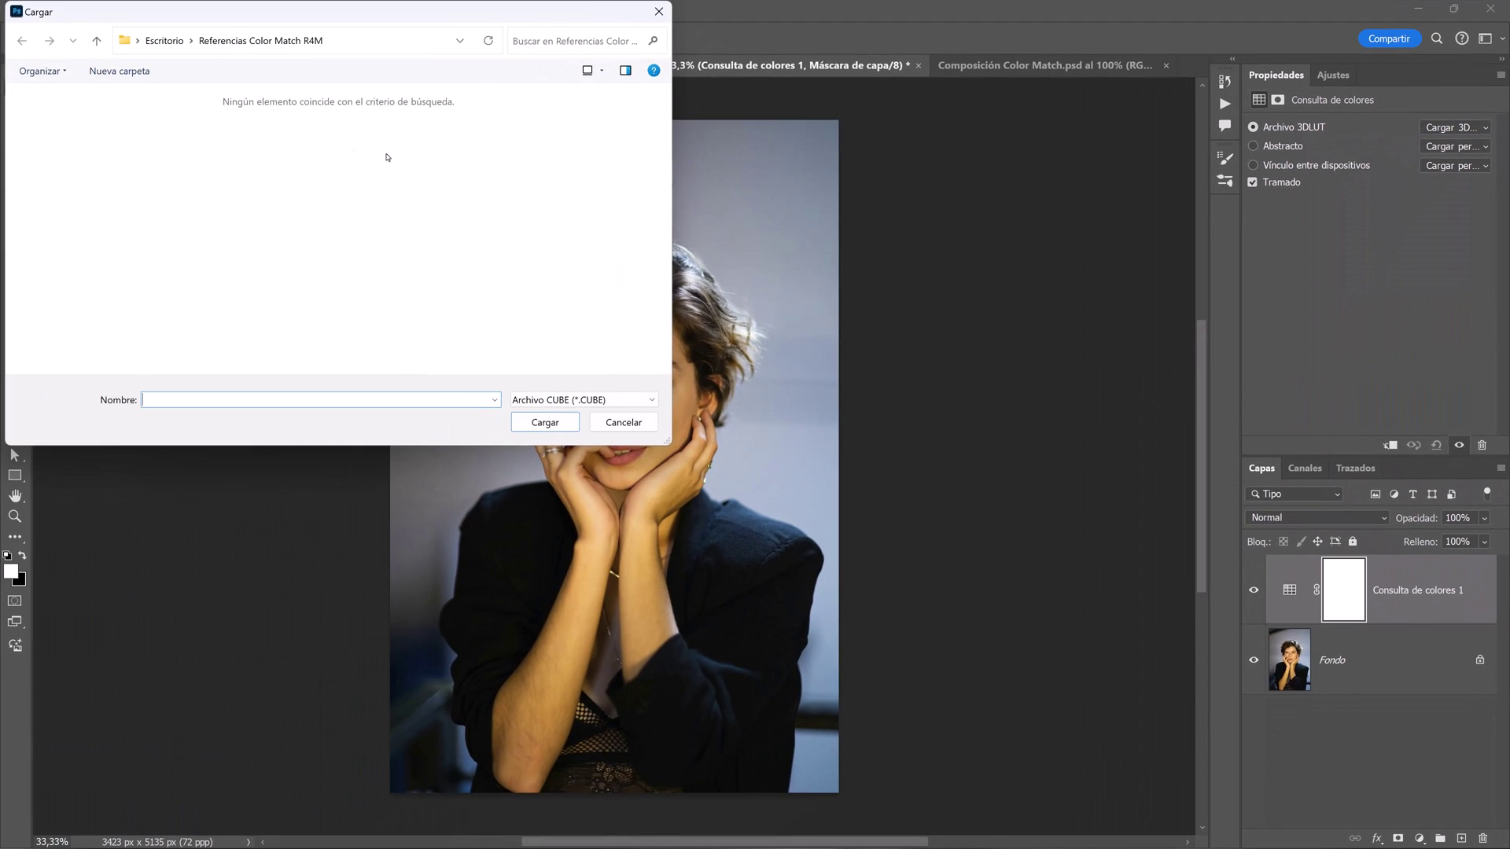
{"action": "left_click", "coordinate": [164, 41]}
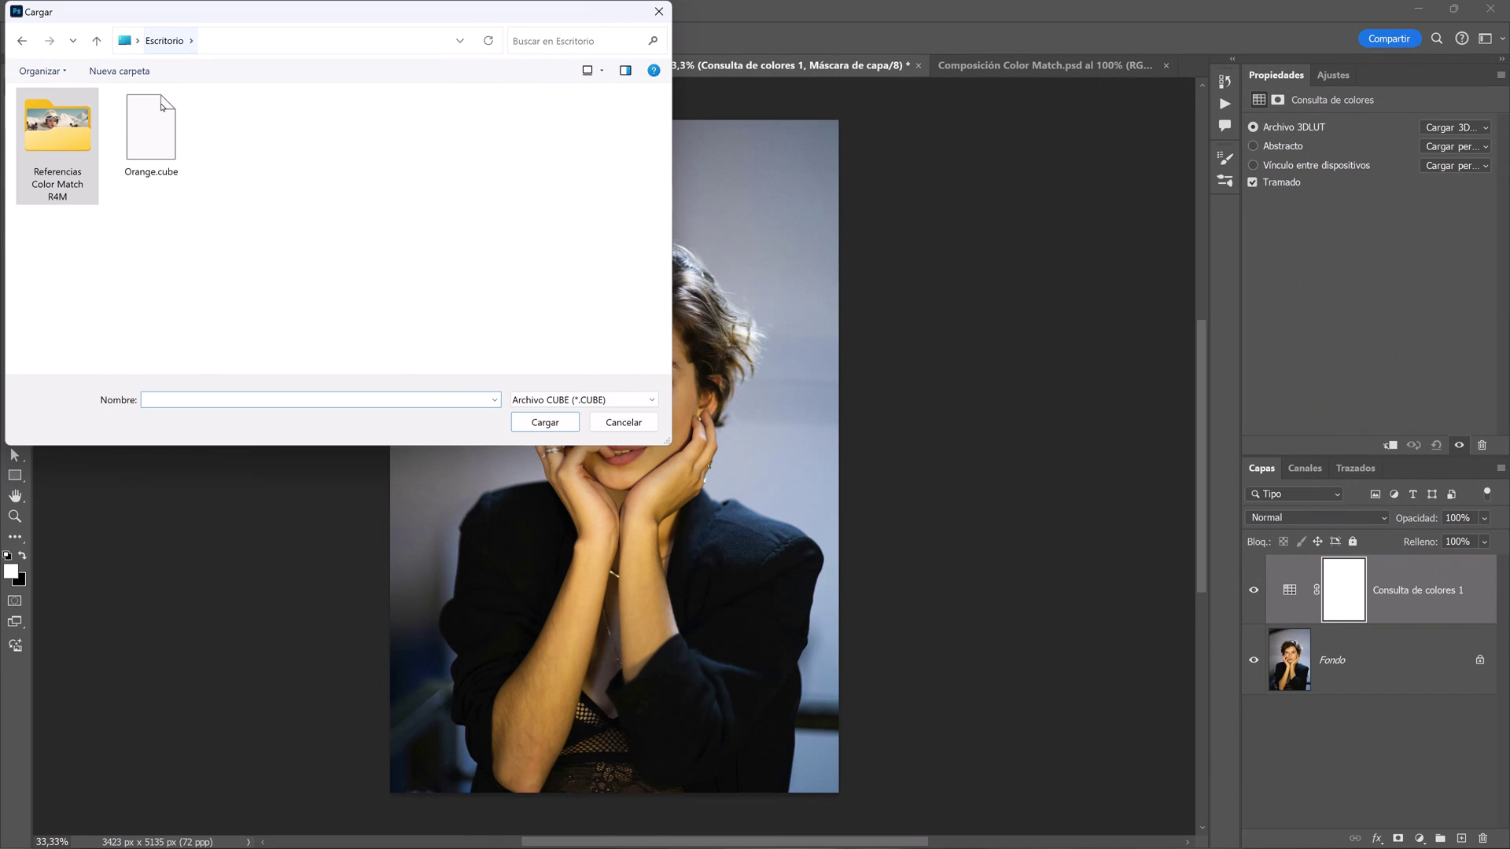
{"action": "left_click", "coordinate": [161, 147]}
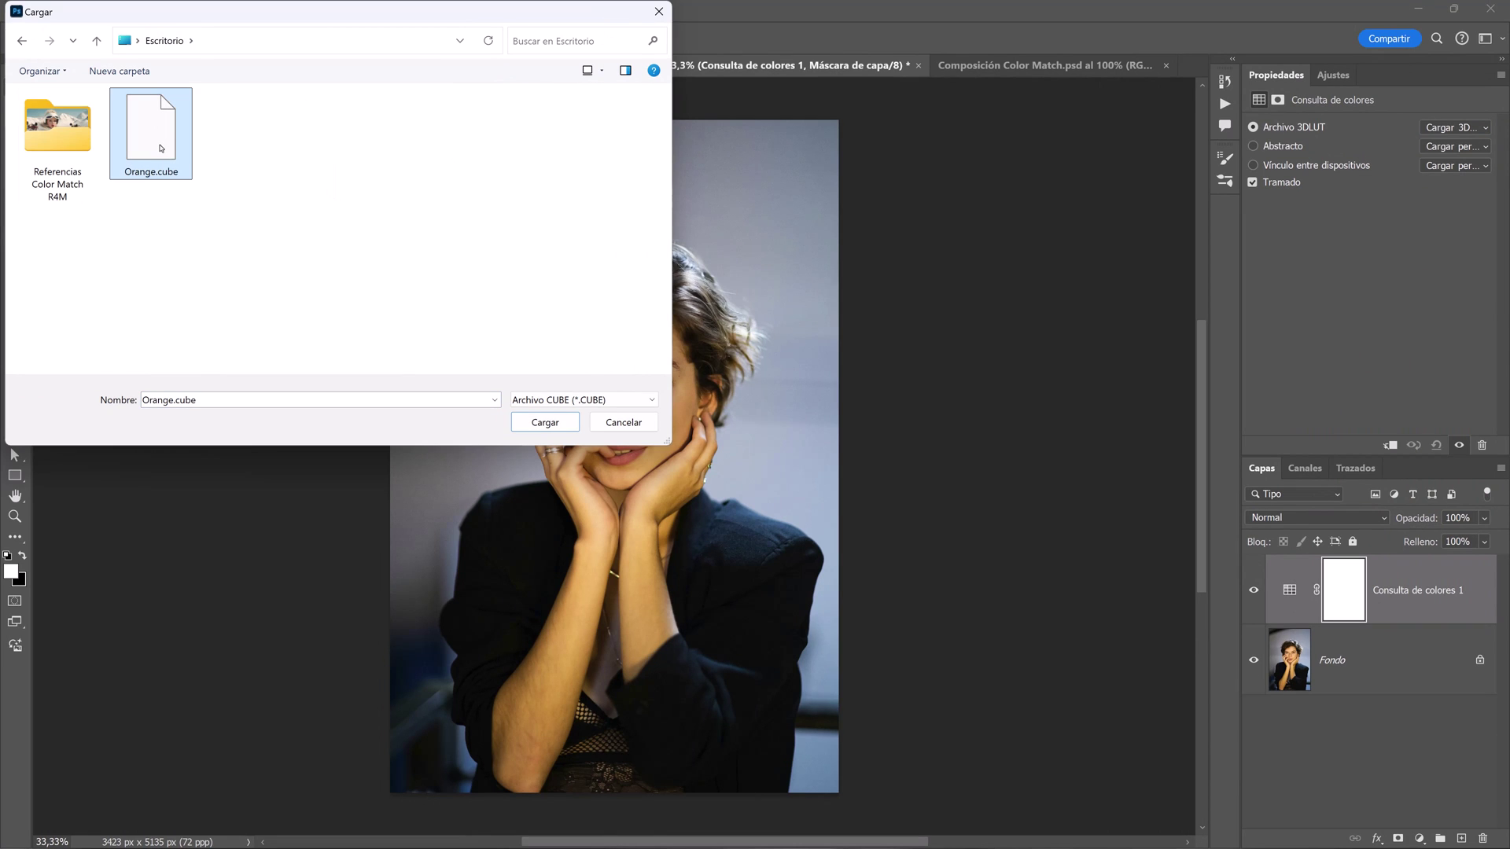
{"action": "left_click", "coordinate": [566, 426]}
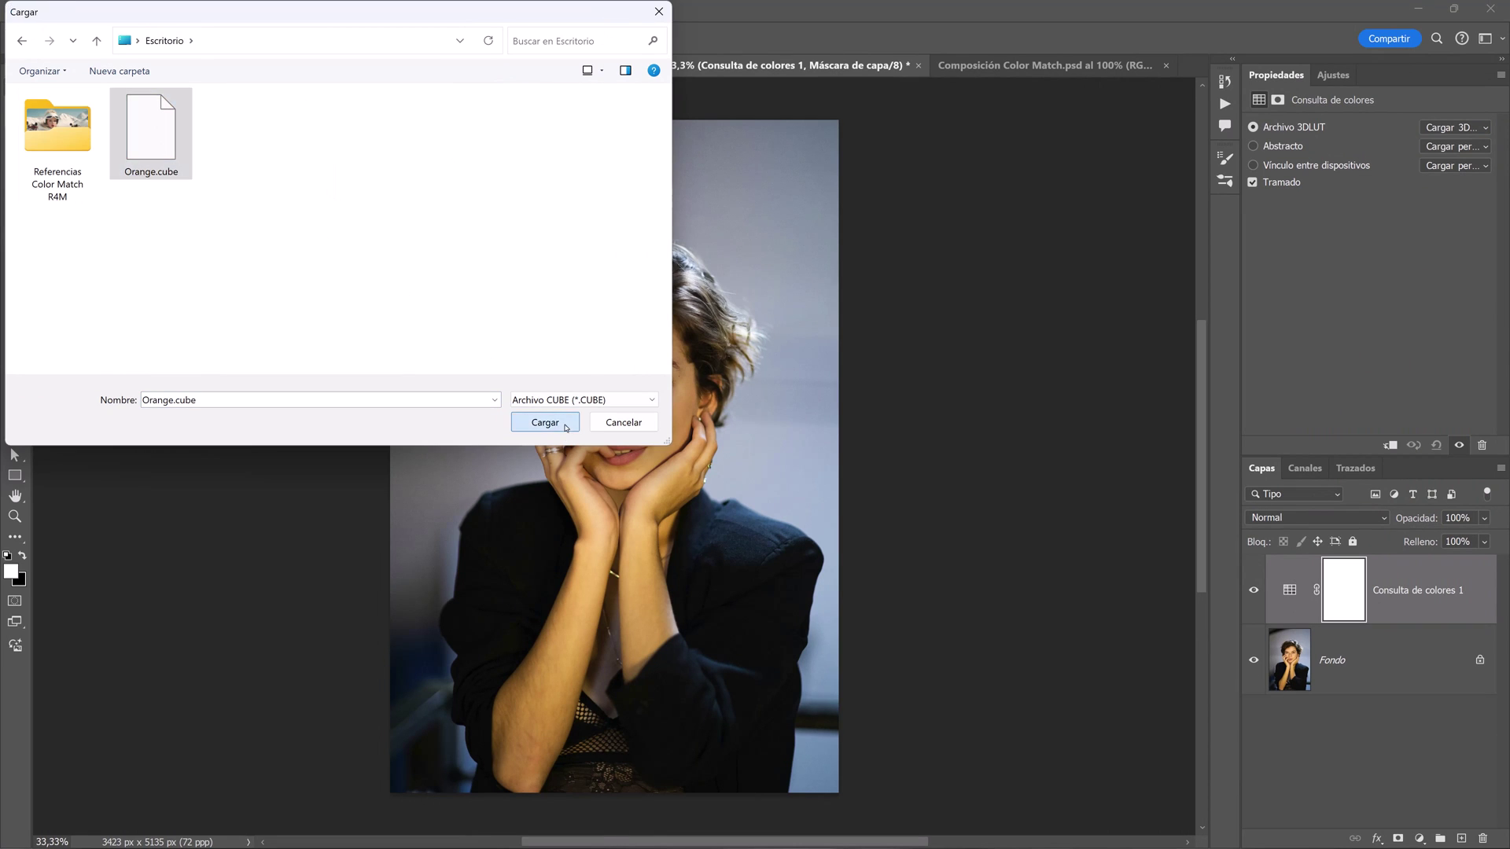
- Compare the Orange LUT against the original and the subway photo, then delete the lookup layer
{"action": "left_click", "coordinate": [1255, 592]}
{"action": "left_click", "coordinate": [1254, 591]}
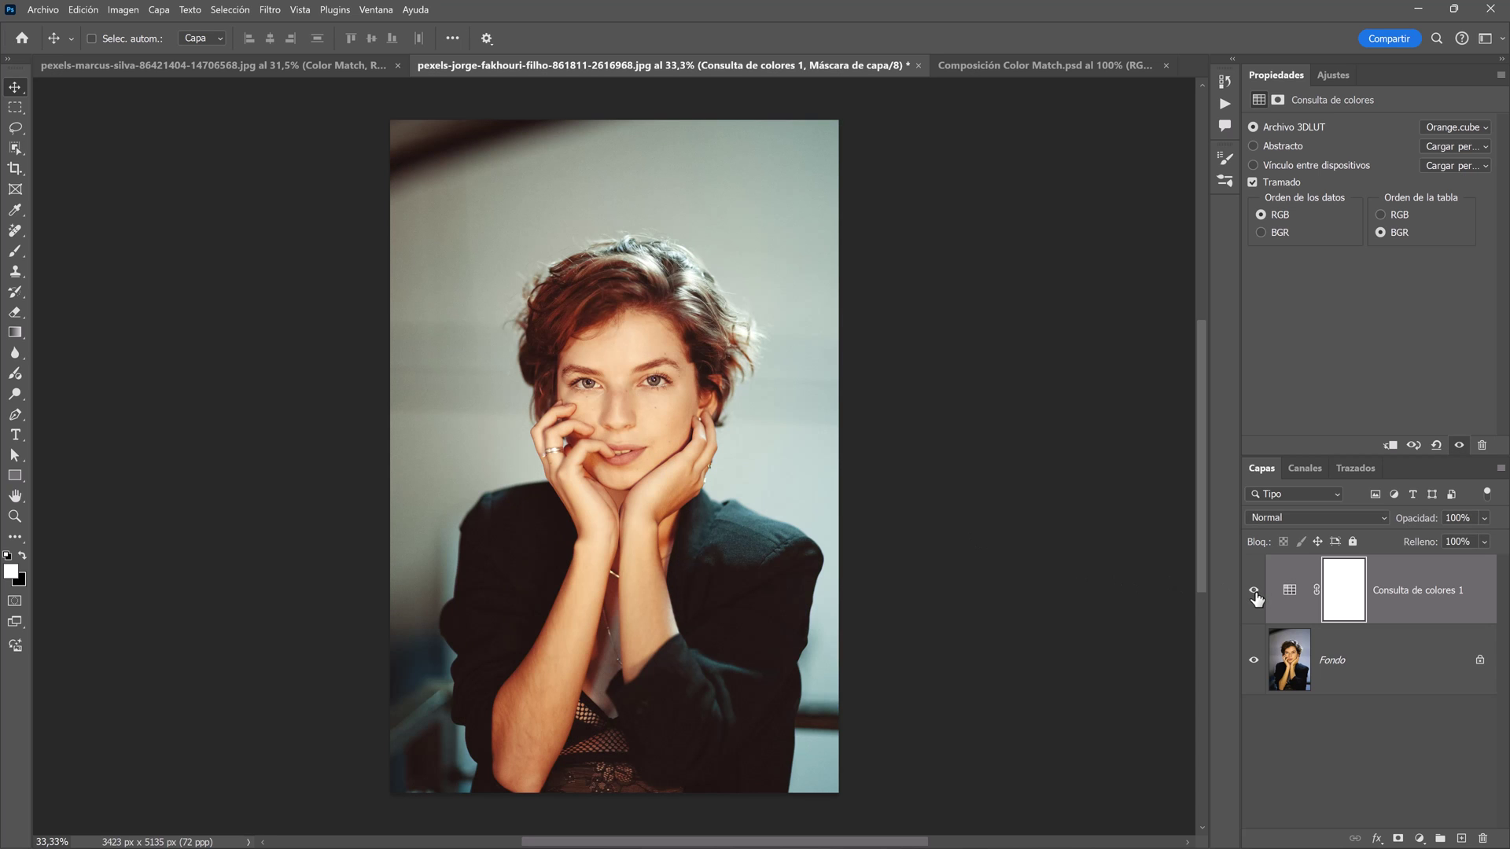
{"action": "left_click", "coordinate": [347, 67]}
{"action": "left_click", "coordinate": [488, 65]}
{"action": "left_click_drag", "start_coordinate": [1417, 607], "coordinate": [1482, 836]}
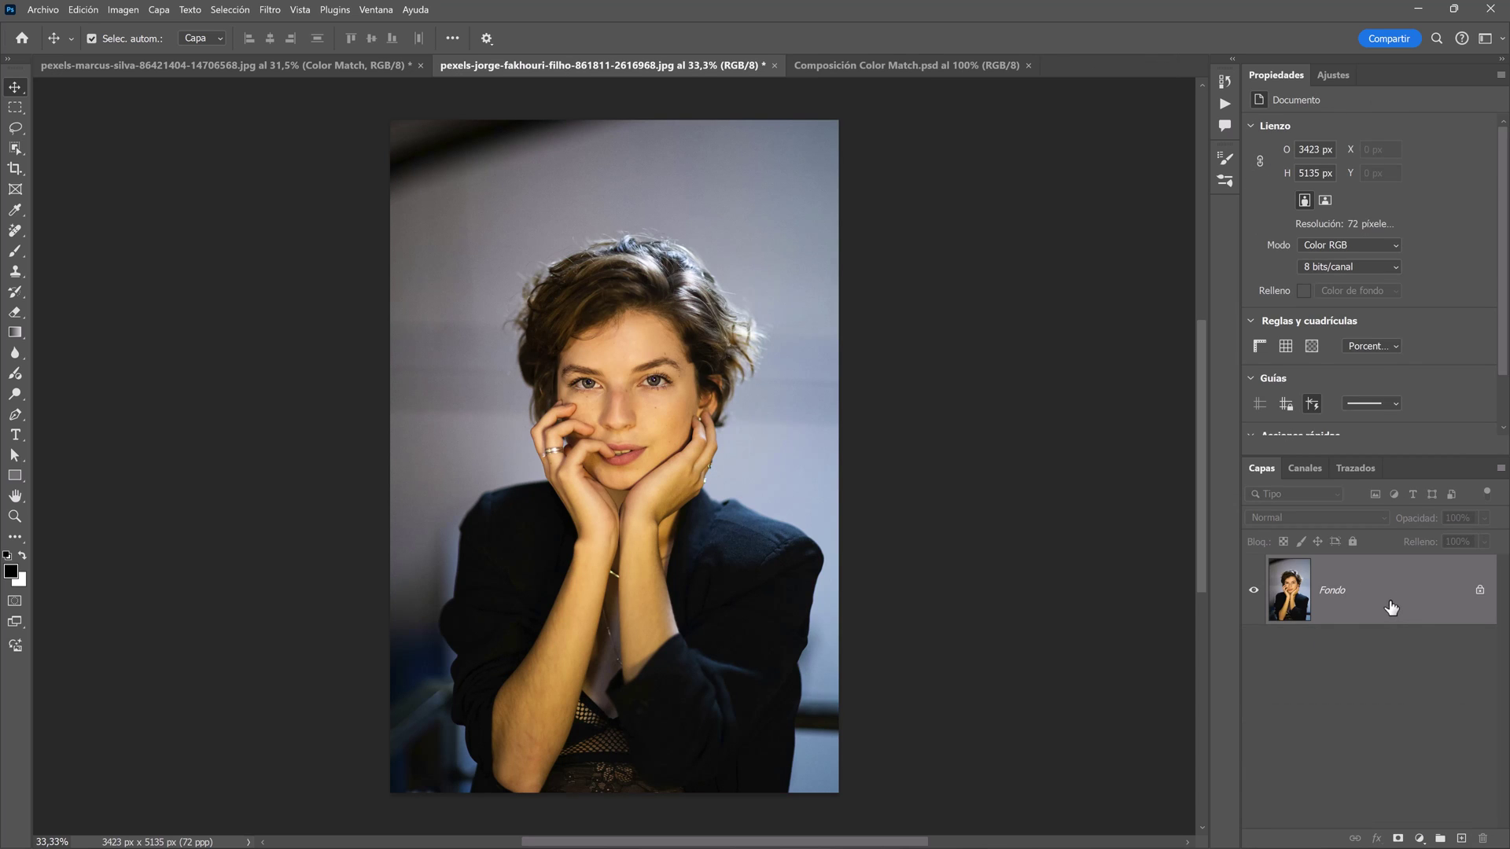
- Duplicate the portrait into a smart object layer named 'Color Match' and launch Retouch4me Color Match on it
{"action": "key", "text": "ctrl+j"}
{"action": "double_click", "coordinate": [1335, 591]}
{"action": "type", "text": "Color Match"}
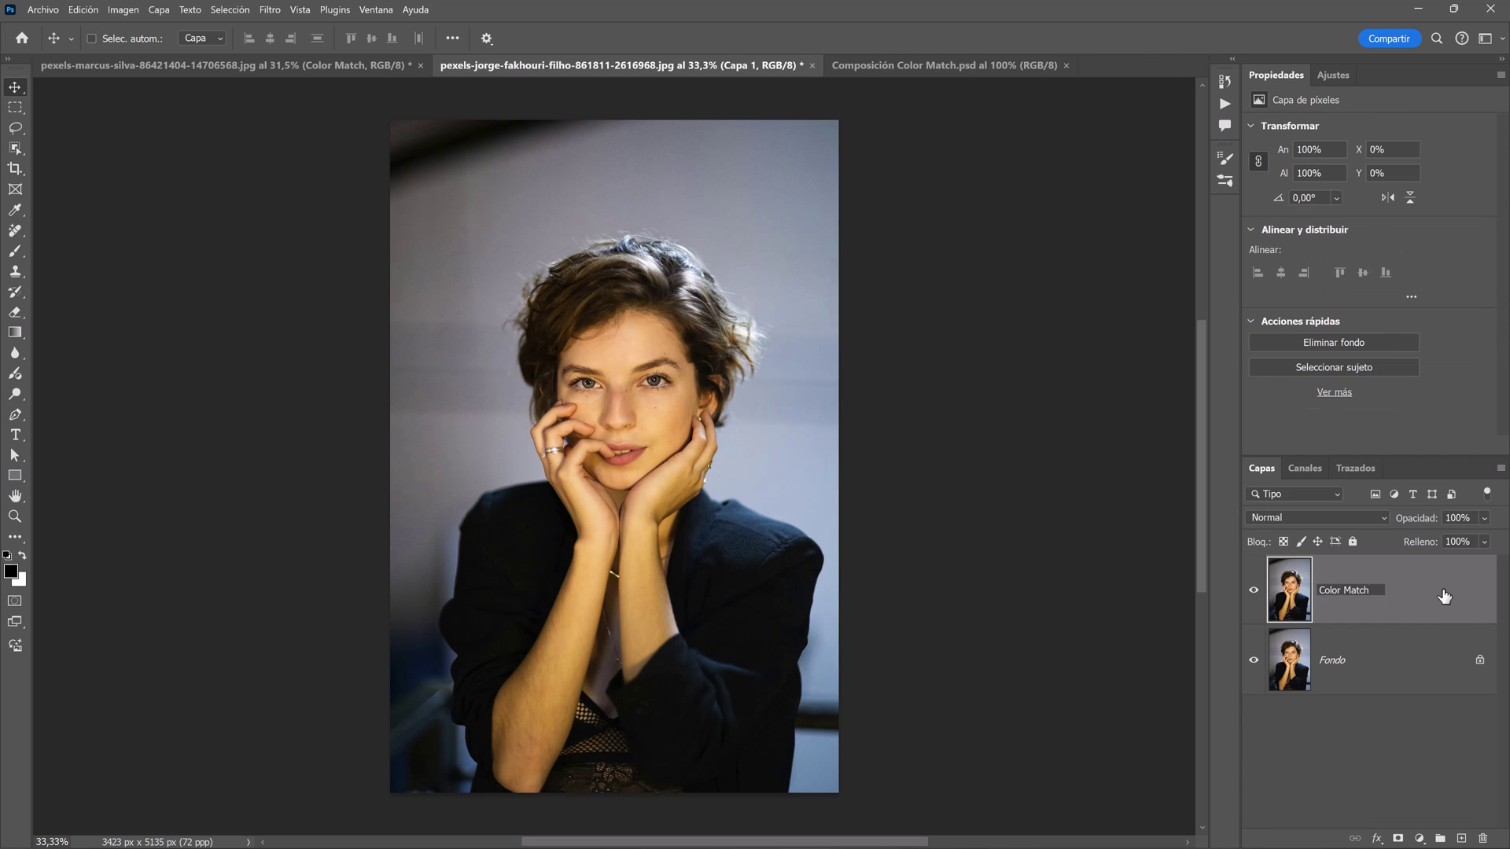
{"action": "key", "text": "Return"}
{"action": "right_click", "coordinate": [1367, 615]}
{"action": "left_click", "coordinate": [1358, 601]}
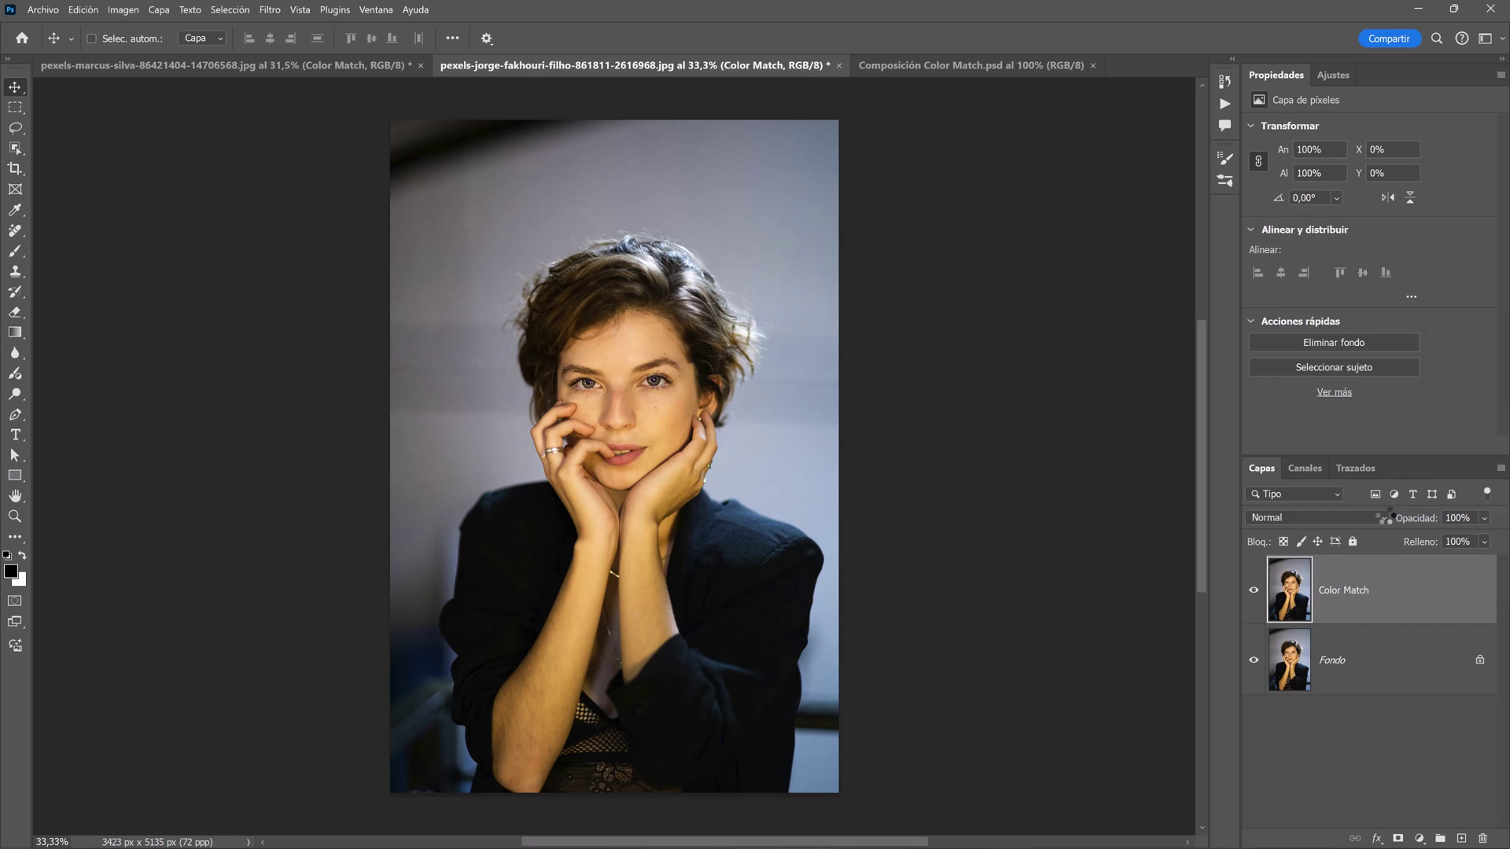
{"action": "left_click", "coordinate": [270, 9]}
{"action": "mouse_move", "coordinate": [295, 348]}
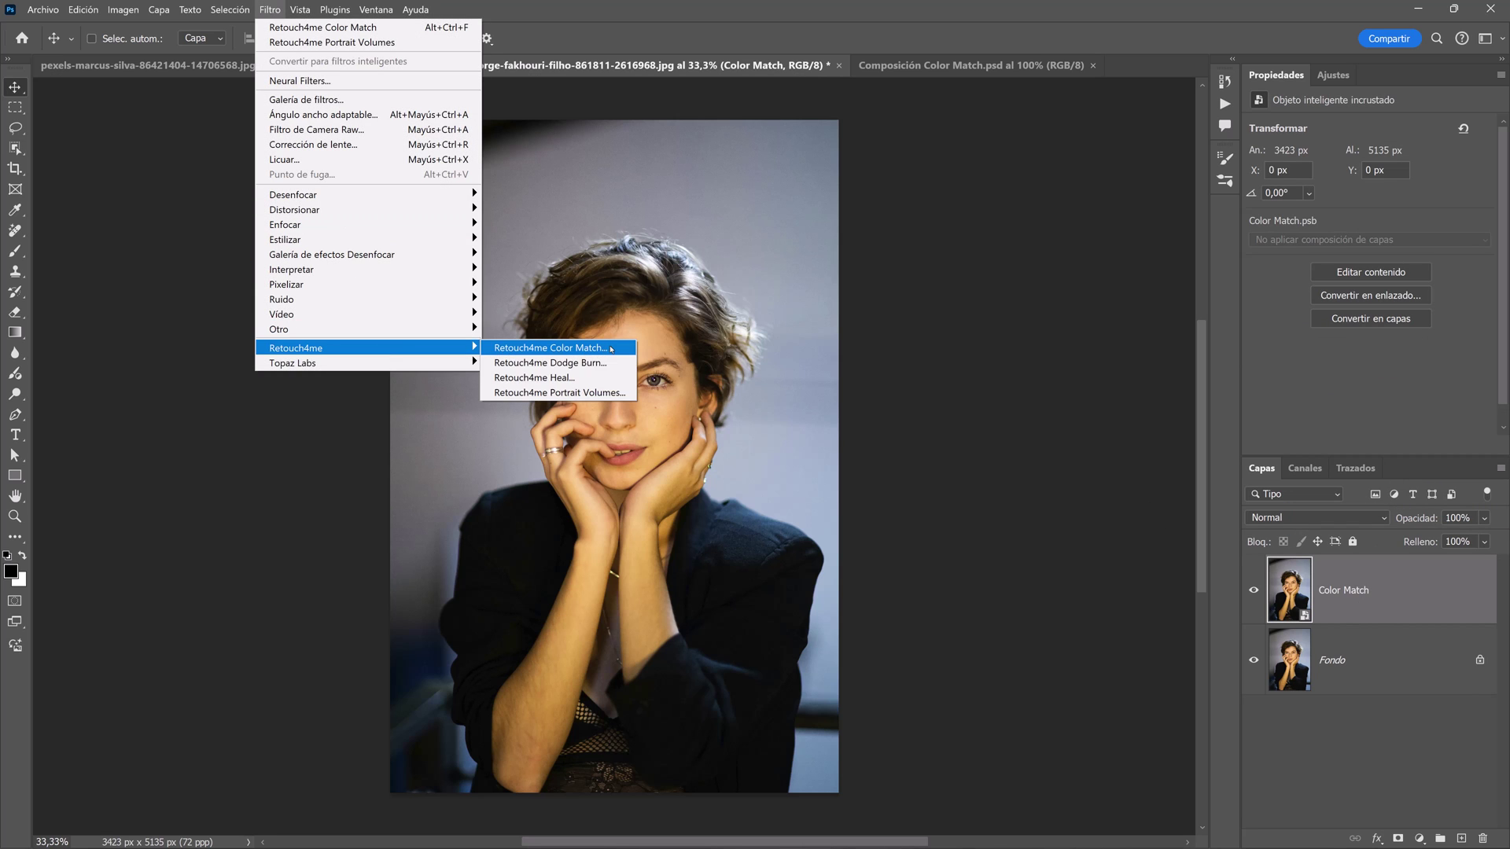
{"action": "left_click", "coordinate": [612, 349]}
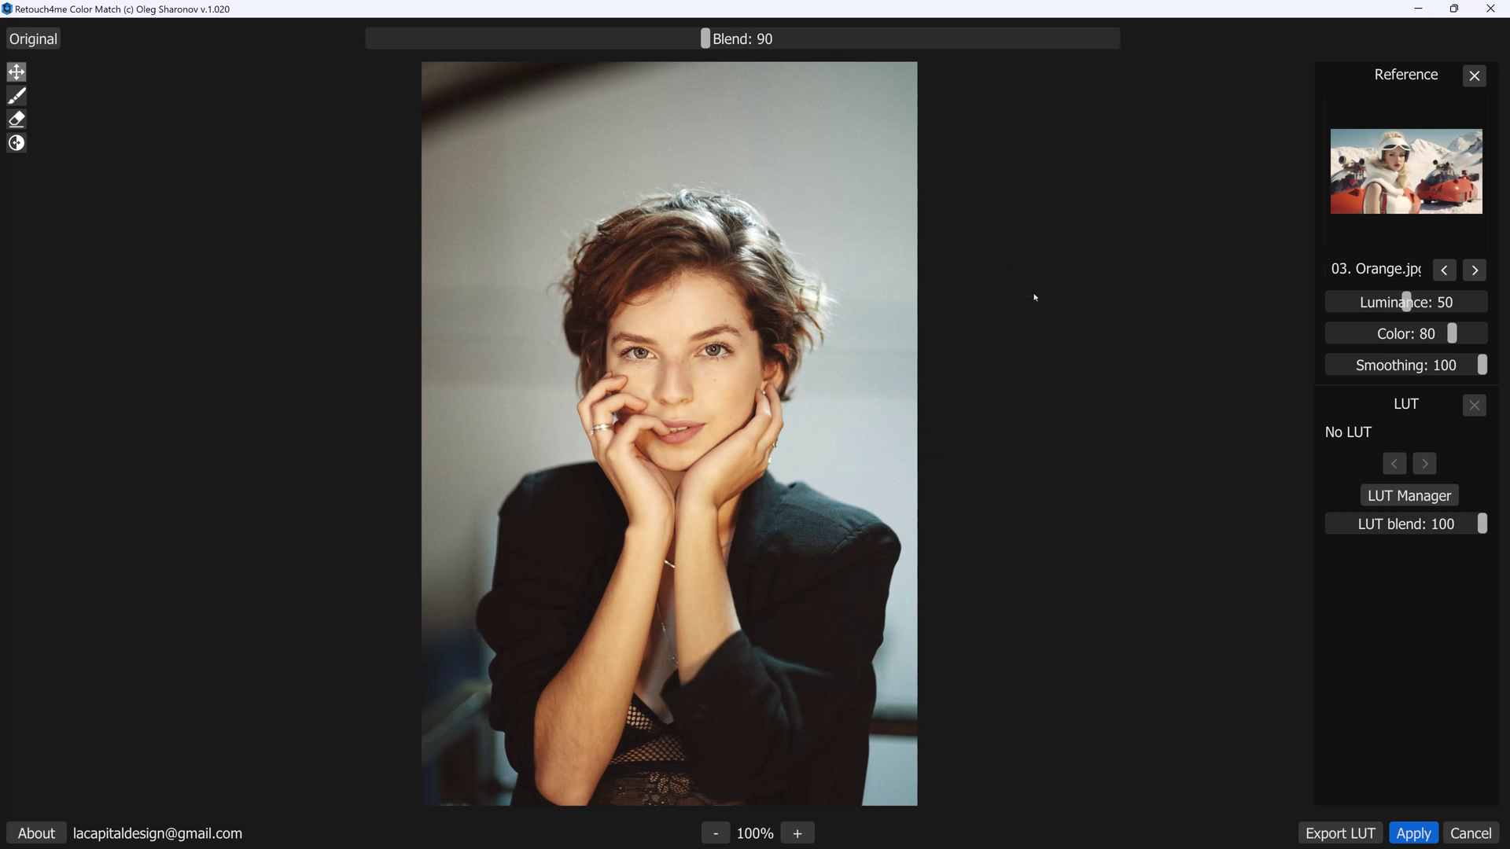
- Clear the Orange reference, reset blend, luminance and colour to 100 and smoothing to 0, then open LUT Manager
{"action": "left_click", "coordinate": [1481, 81]}
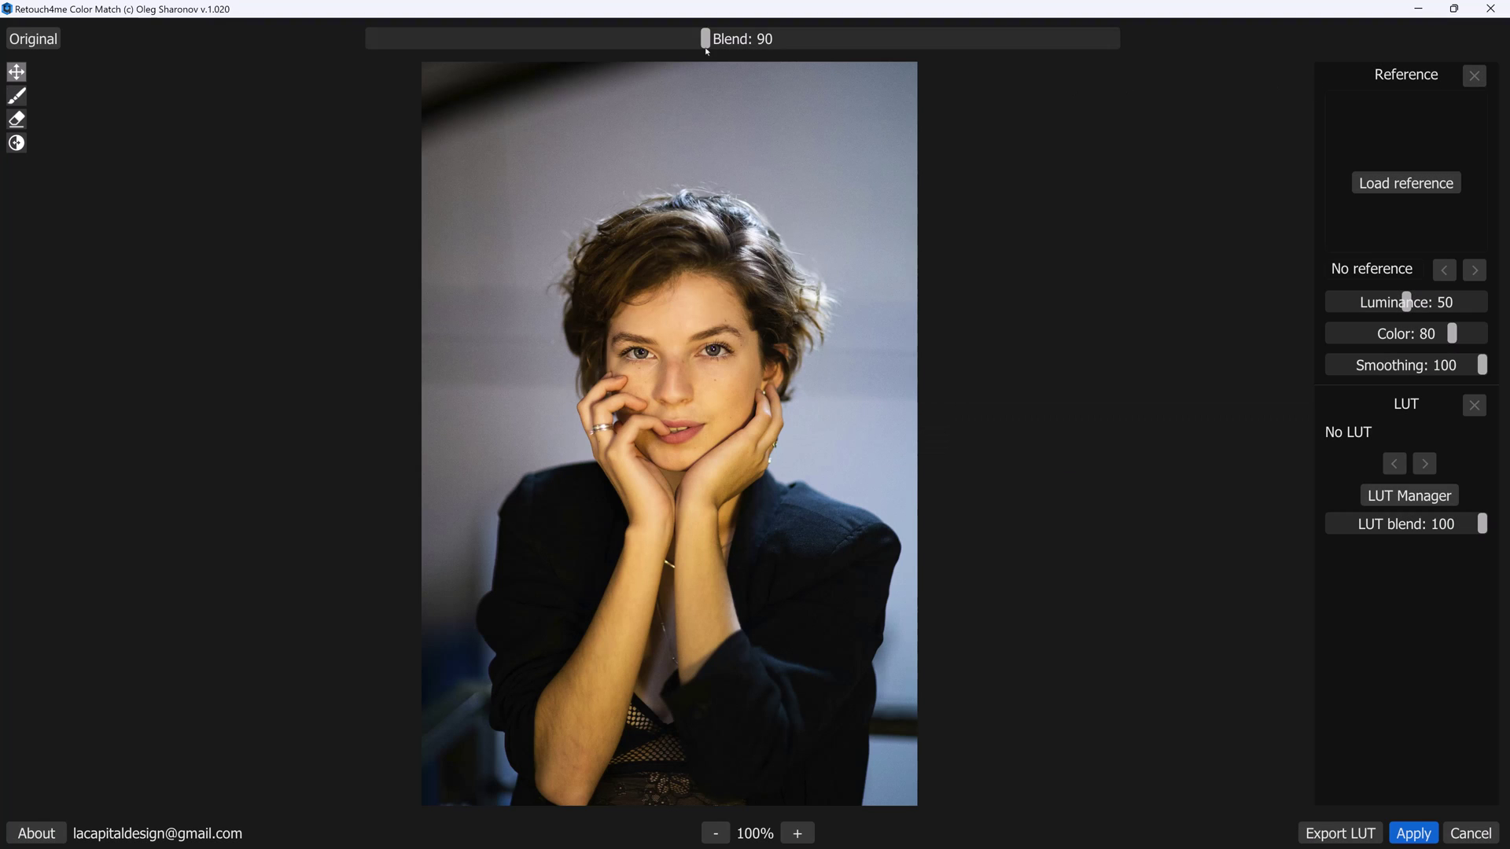
{"action": "double_click", "coordinate": [707, 46]}
{"action": "double_click", "coordinate": [1455, 302]}
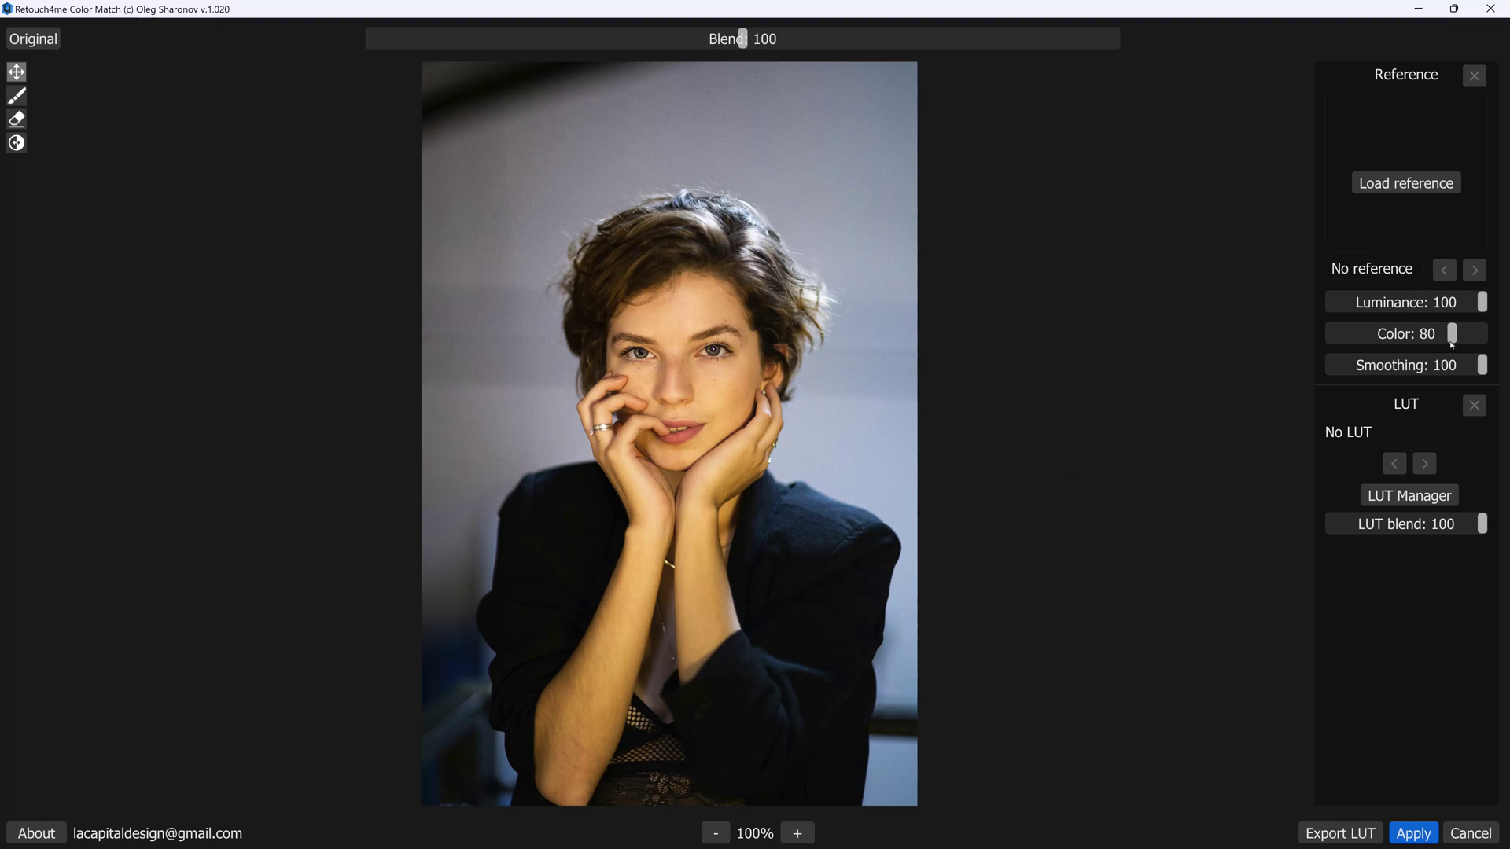
{"action": "double_click", "coordinate": [1462, 333]}
{"action": "double_click", "coordinate": [1480, 368]}
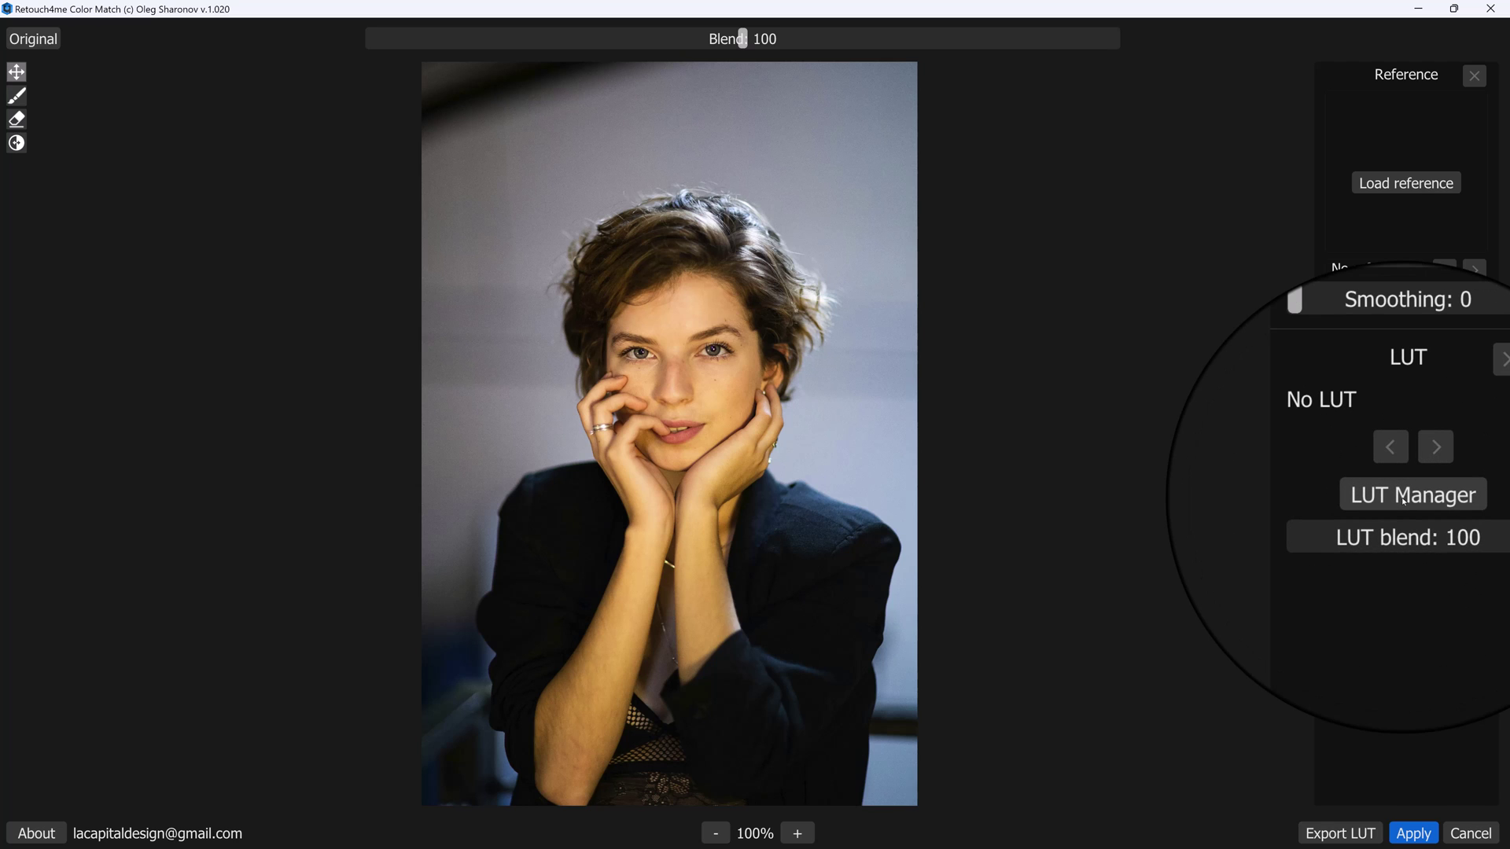
{"action": "left_click", "coordinate": [1404, 500]}
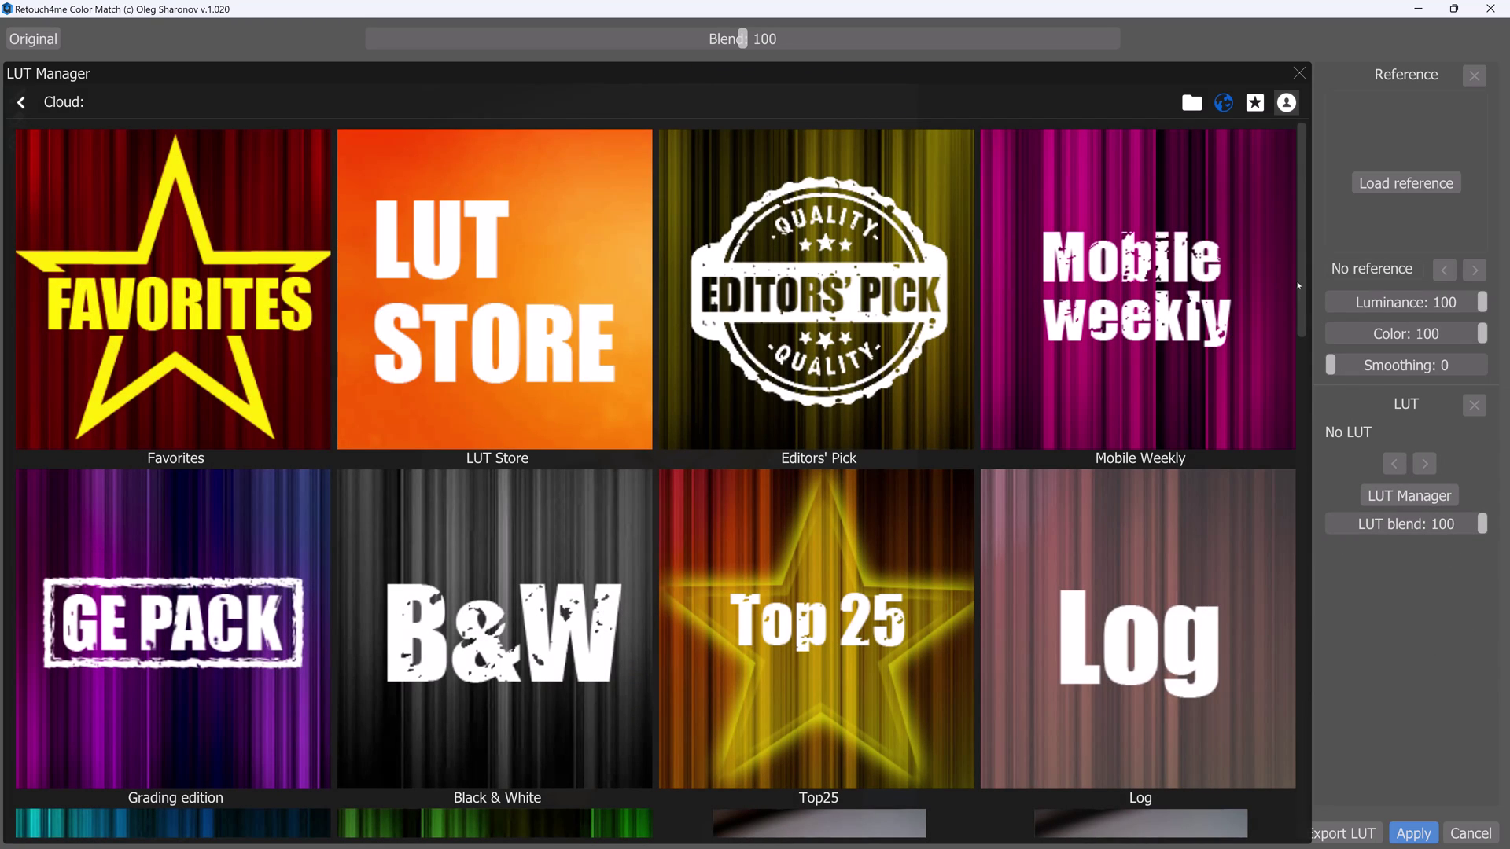
- Browse the favourite, downloadable and cloud LUT collections in LUT Manager
{"action": "left_click_drag", "start_coordinate": [1300, 277], "coordinate": [1332, 242]}
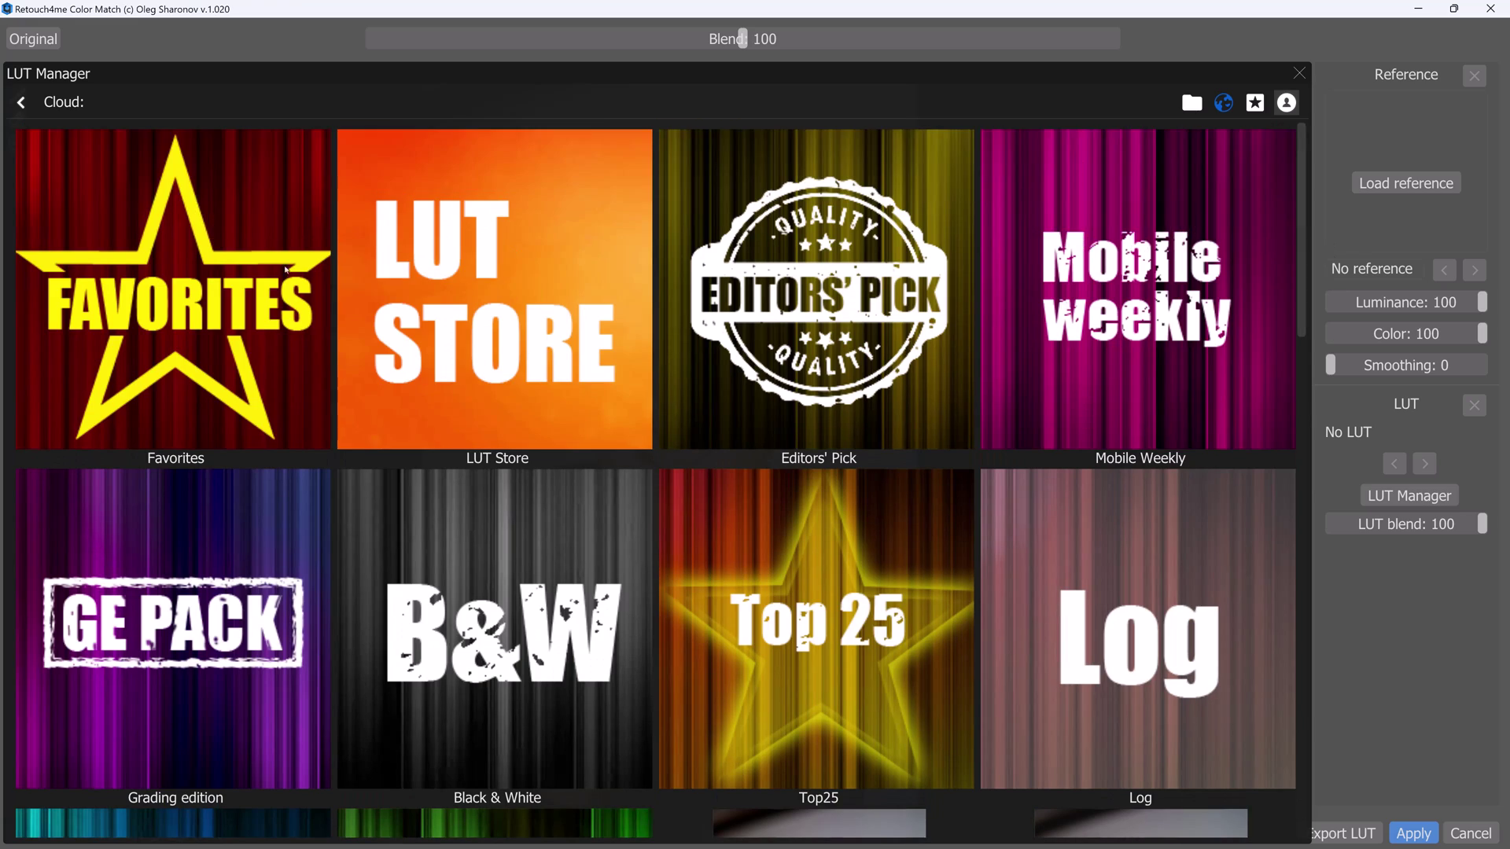
{"action": "left_click", "coordinate": [286, 269]}
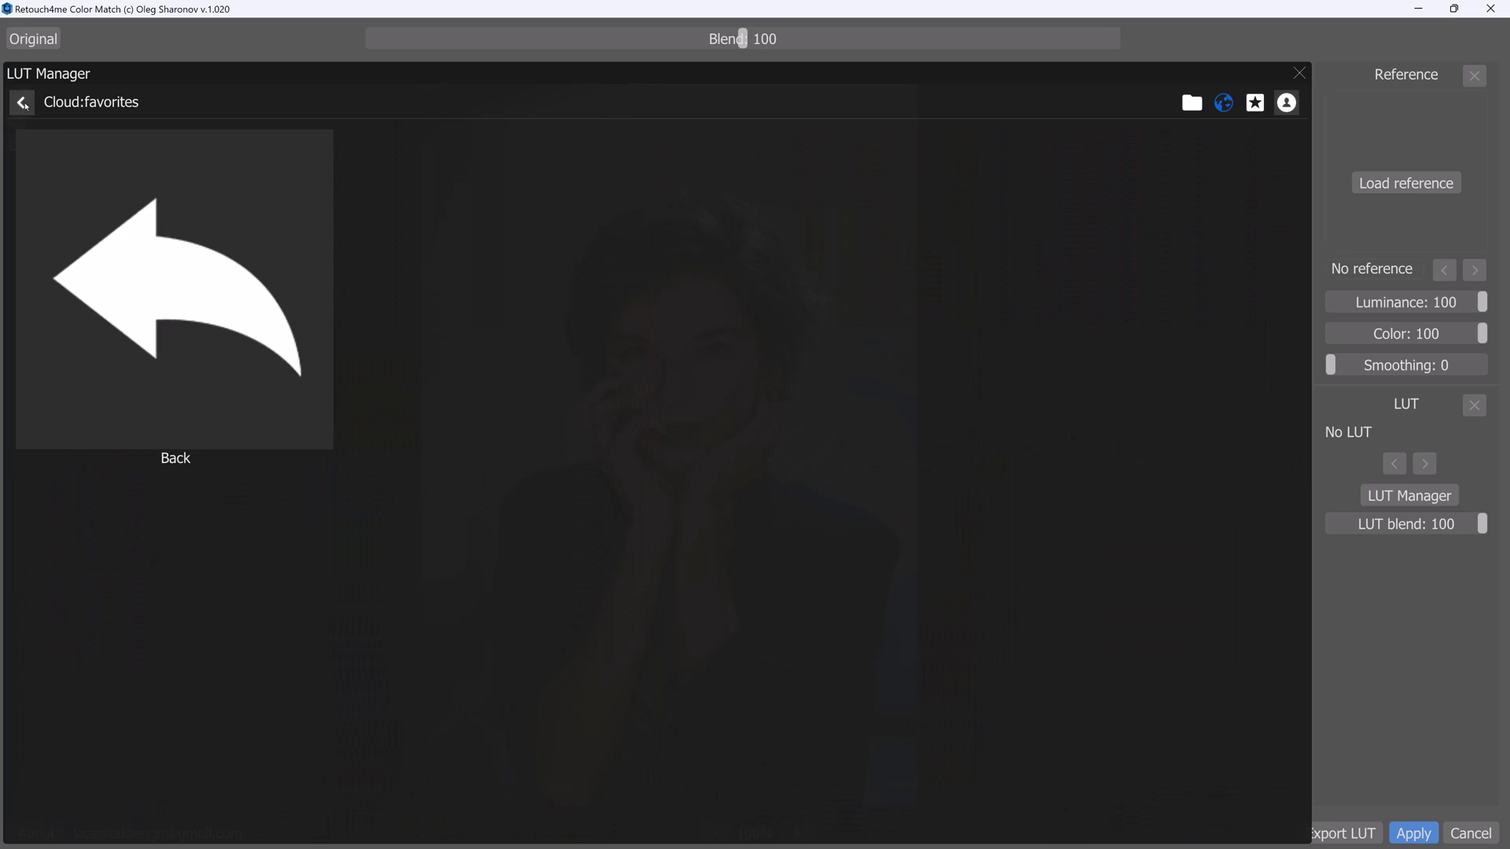
{"action": "left_click", "coordinate": [22, 103]}
{"action": "left_click", "coordinate": [463, 328]}
{"action": "scroll", "coordinate": [338, 275], "scroll_direction": "down", "scroll_amount": 2}
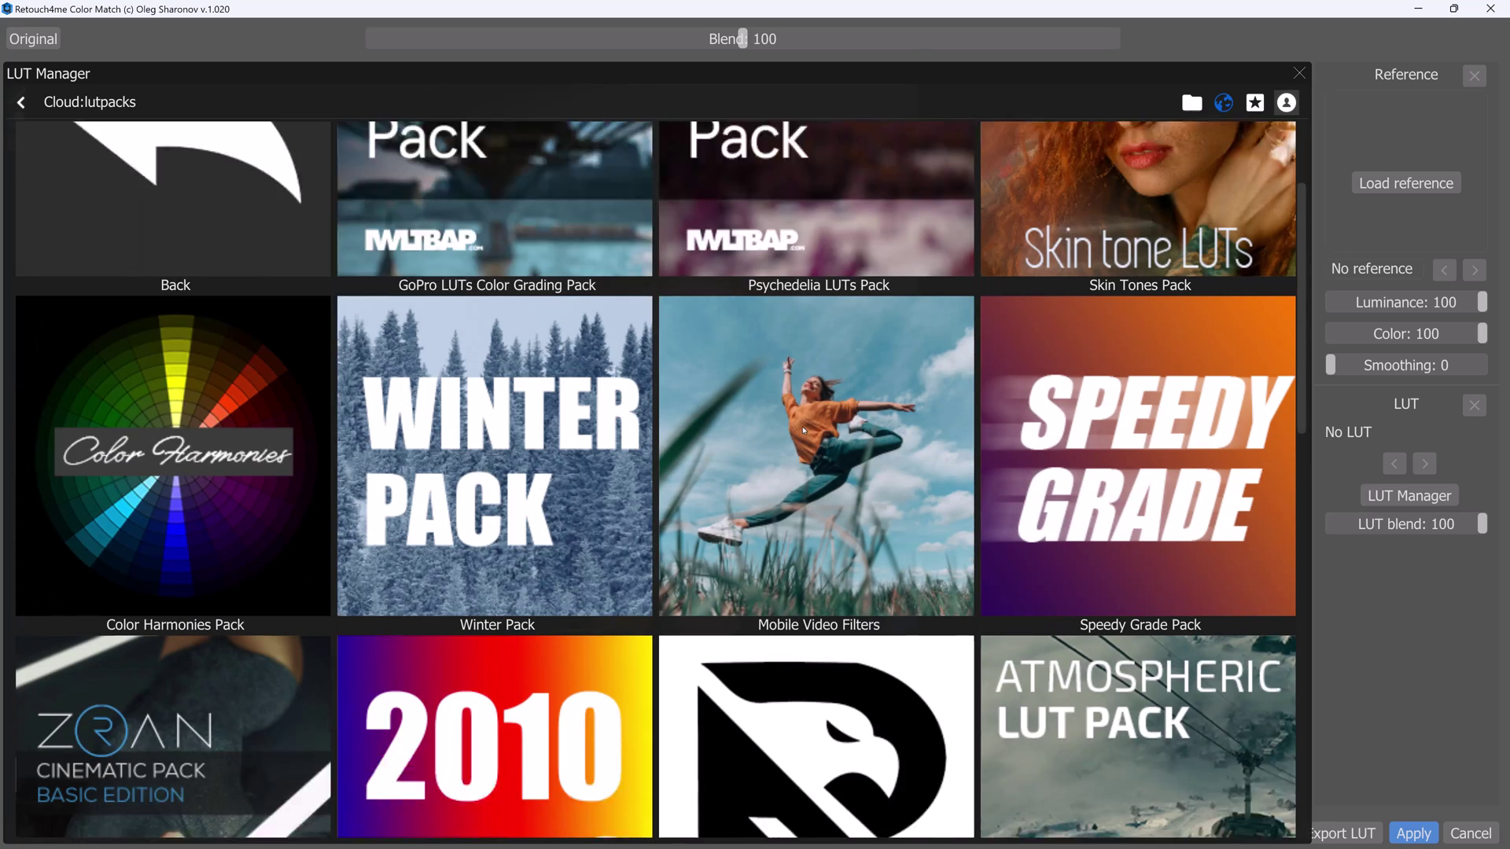
{"action": "scroll", "coordinate": [212, 220], "scroll_direction": "down", "scroll_amount": 2}
{"action": "scroll", "coordinate": [89, 161], "scroll_direction": "down", "scroll_amount": 5}
{"action": "left_click", "coordinate": [22, 102]}
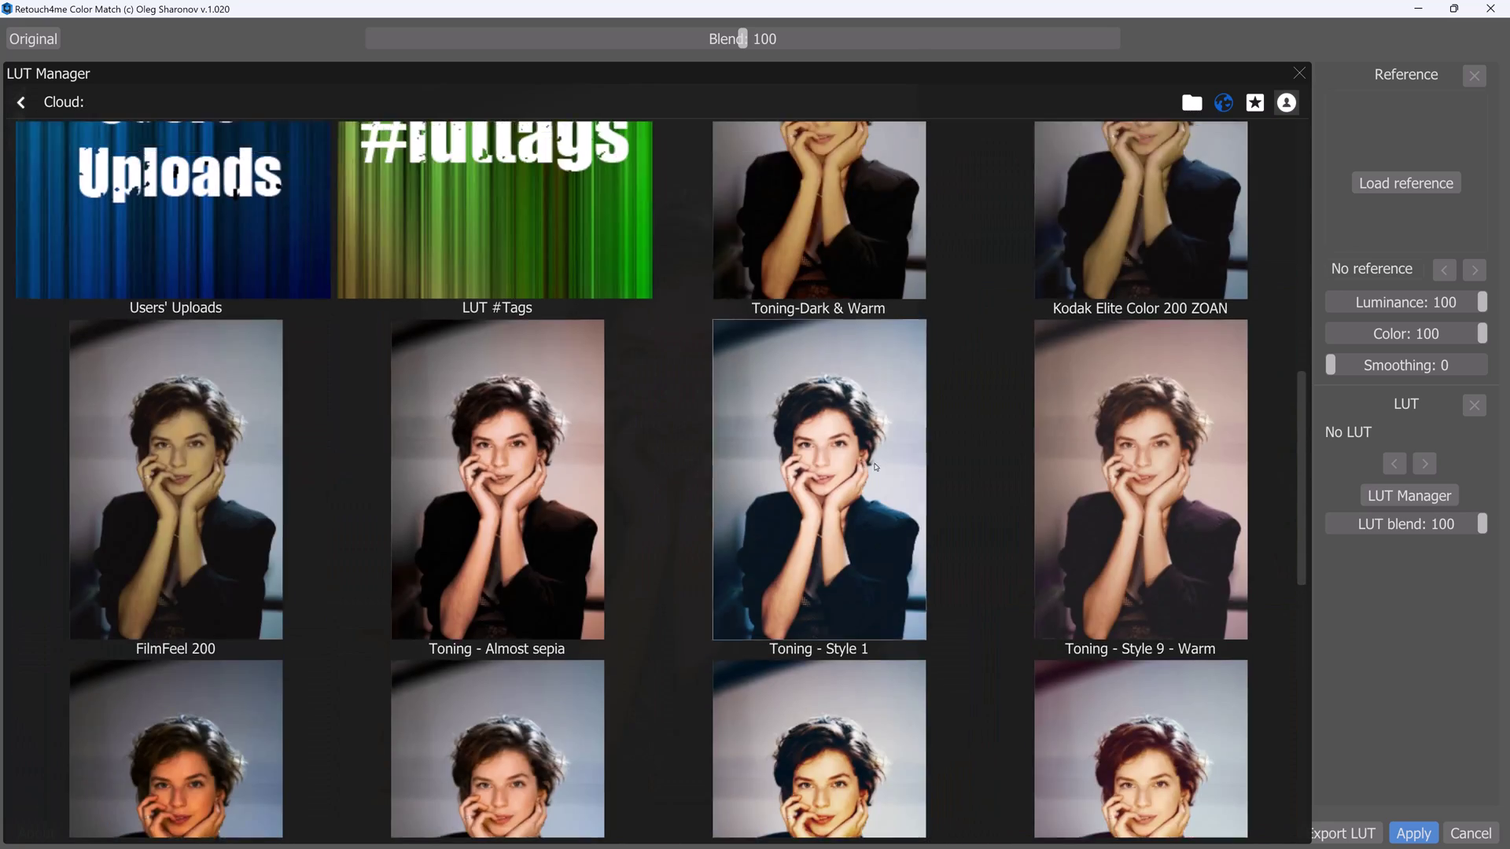
{"action": "scroll", "coordinate": [969, 467], "scroll_direction": "down", "scroll_amount": 5}
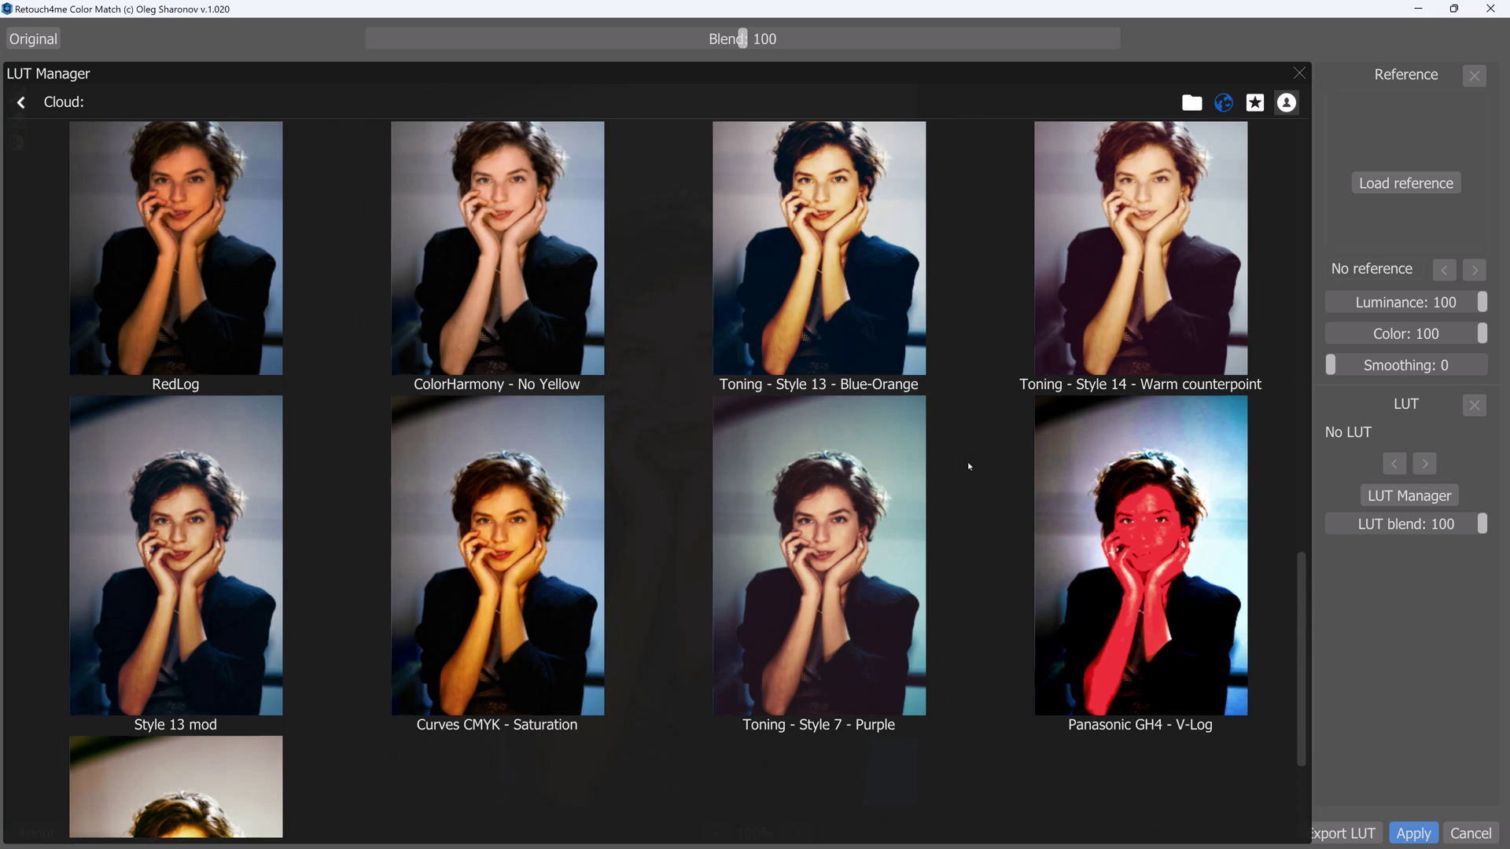
{"action": "scroll", "coordinate": [967, 461], "scroll_direction": "down", "scroll_amount": 2}
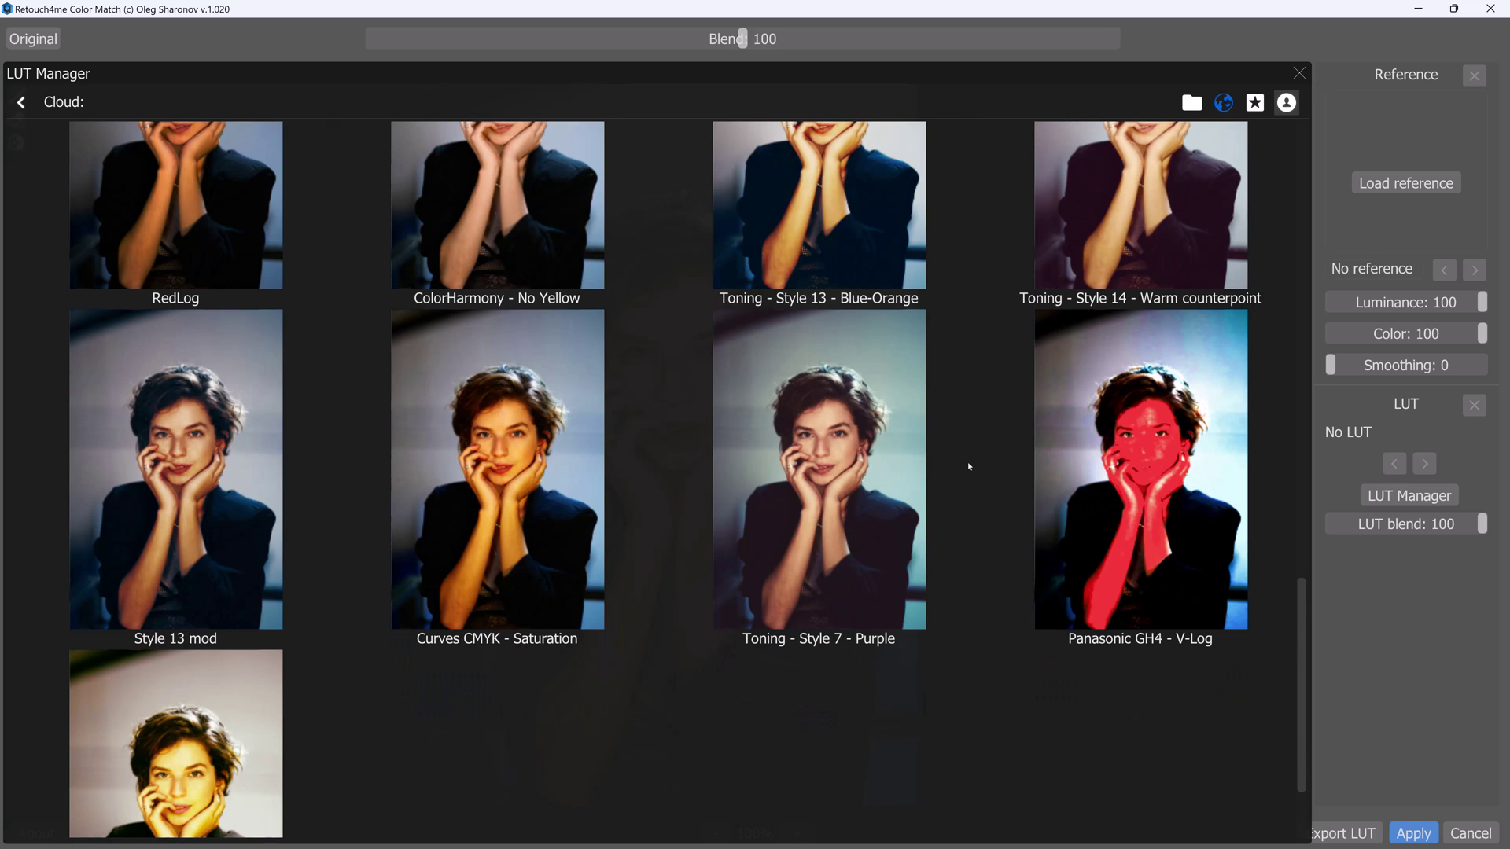
- Apply the Toning - Style 7 - Purple LUT at 100 blend and send it back to Photoshop
{"action": "left_click", "coordinate": [835, 470]}
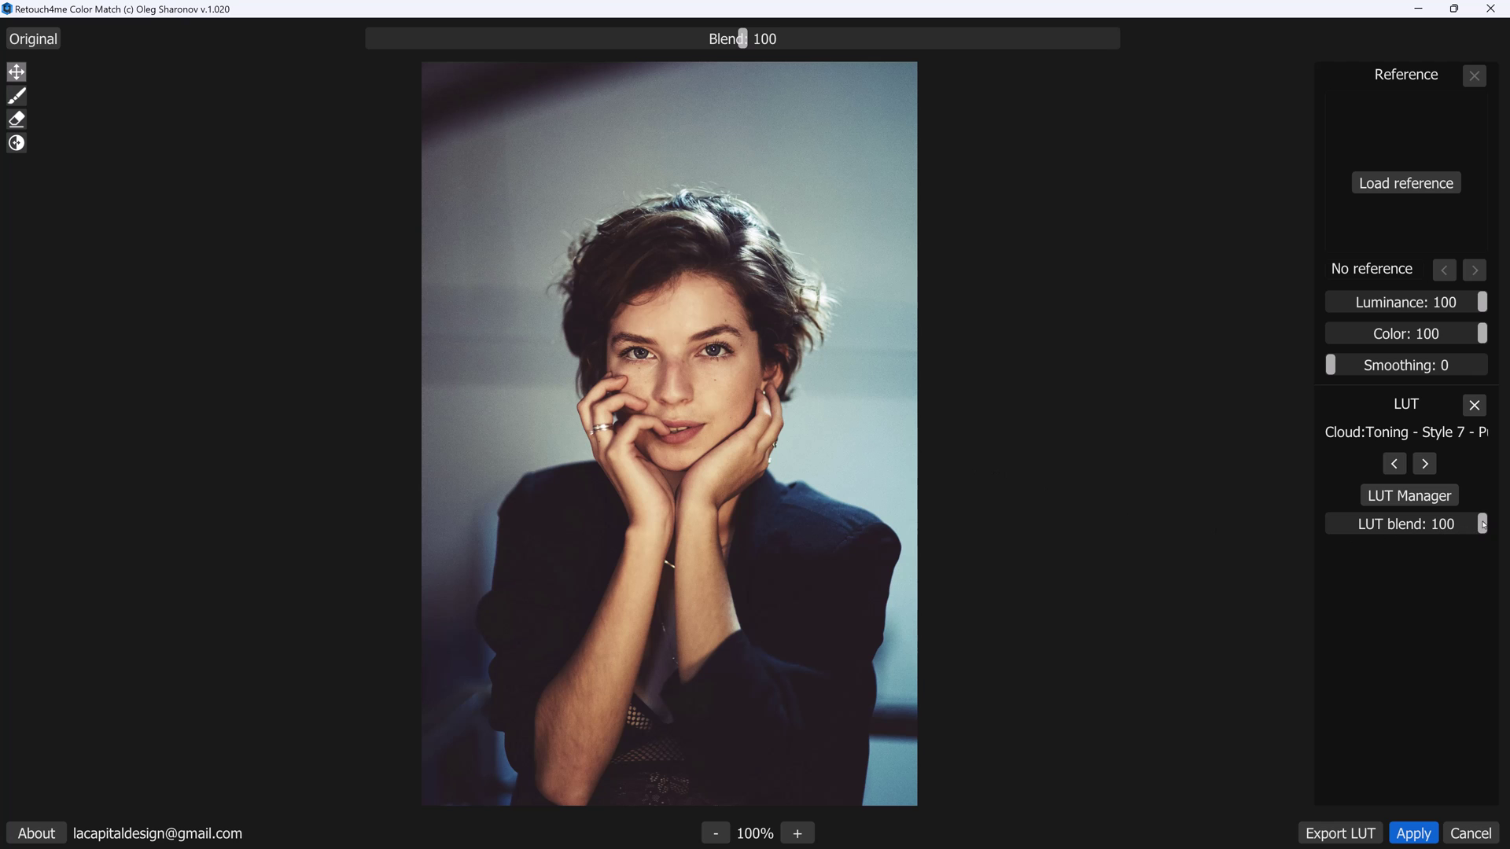
{"action": "left_click_drag", "start_coordinate": [1484, 524], "coordinate": [1415, 525]}
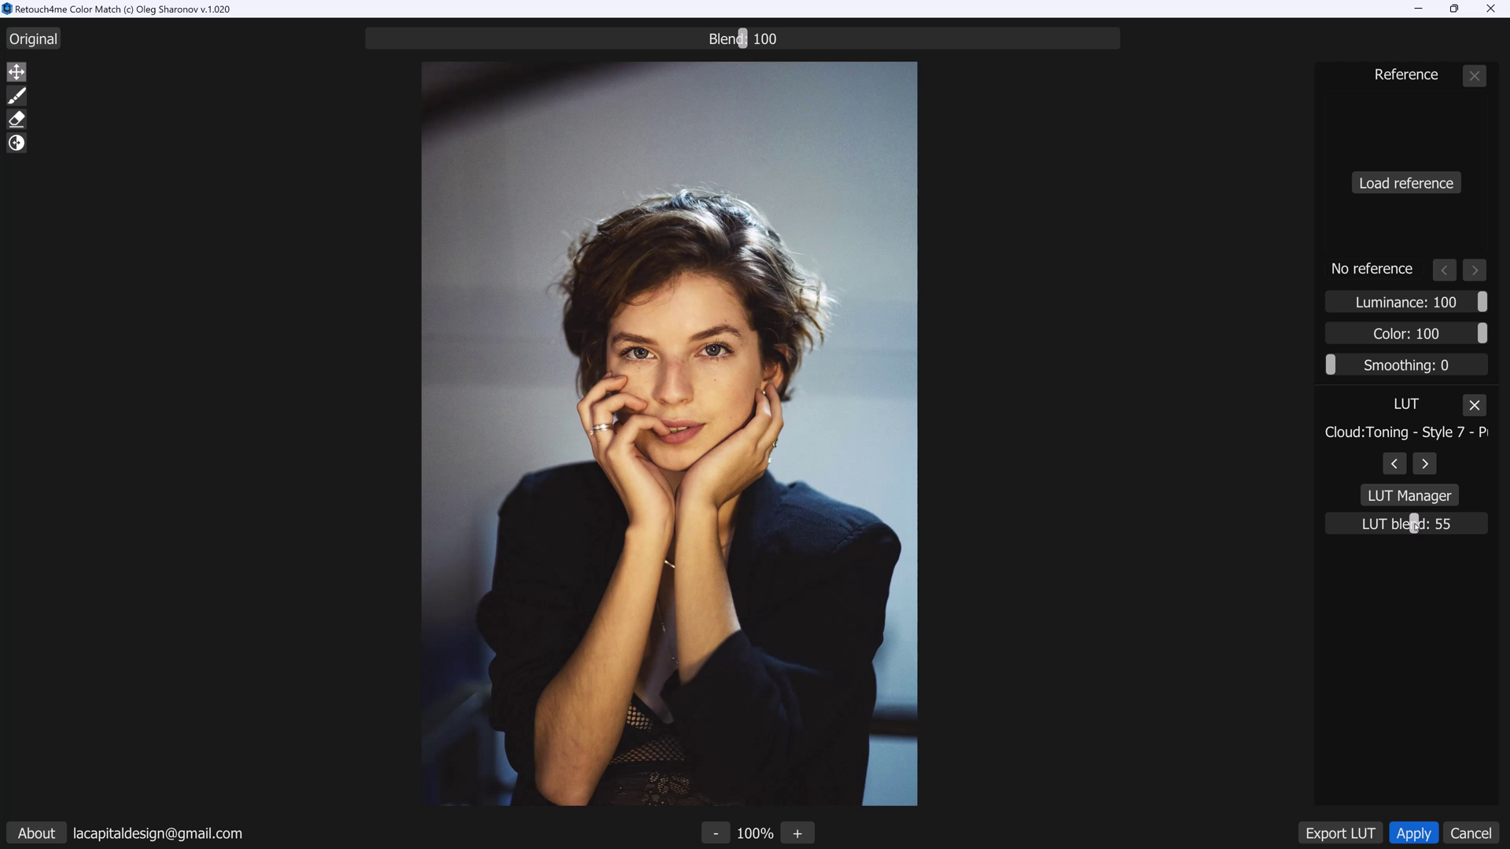
{"action": "left_click_drag", "start_coordinate": [1415, 525], "coordinate": [1493, 534]}
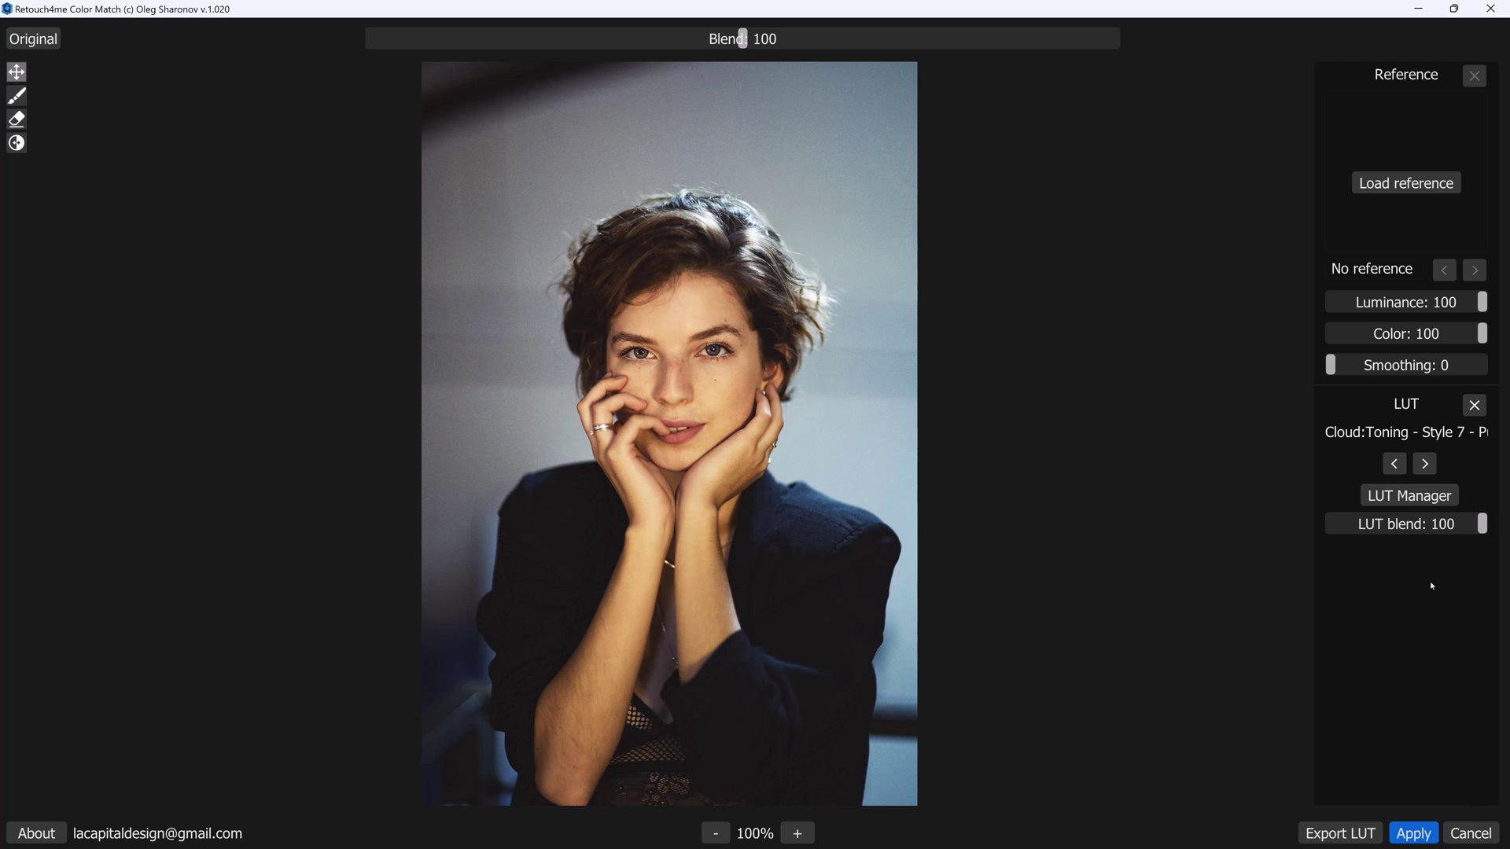
{"action": "left_click", "coordinate": [1412, 833]}
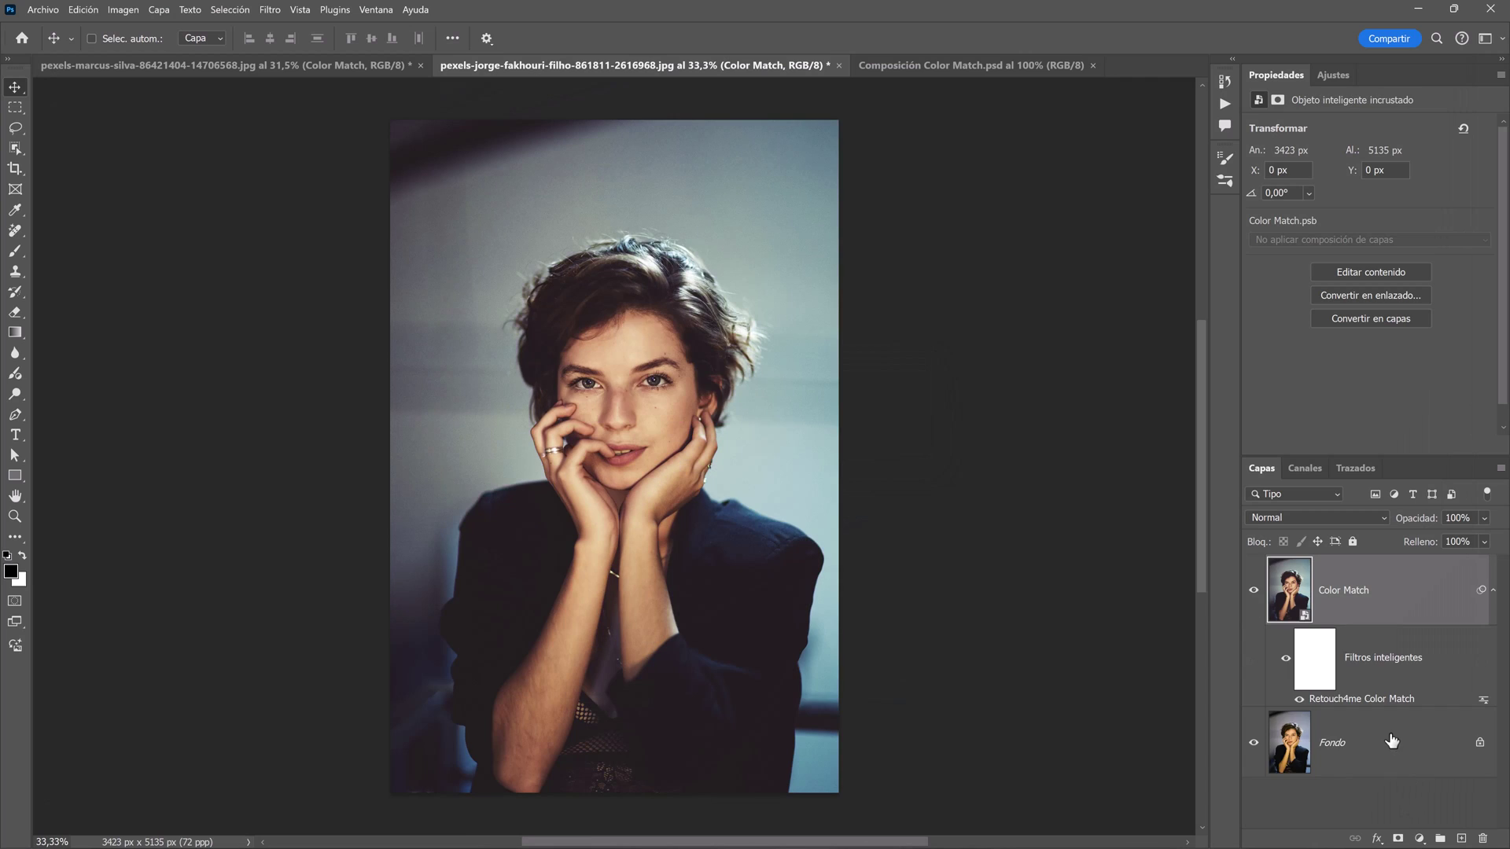
- Collapse the Smart Filters under the portrait's Color Match layer
{"action": "left_click", "coordinate": [1493, 591]}
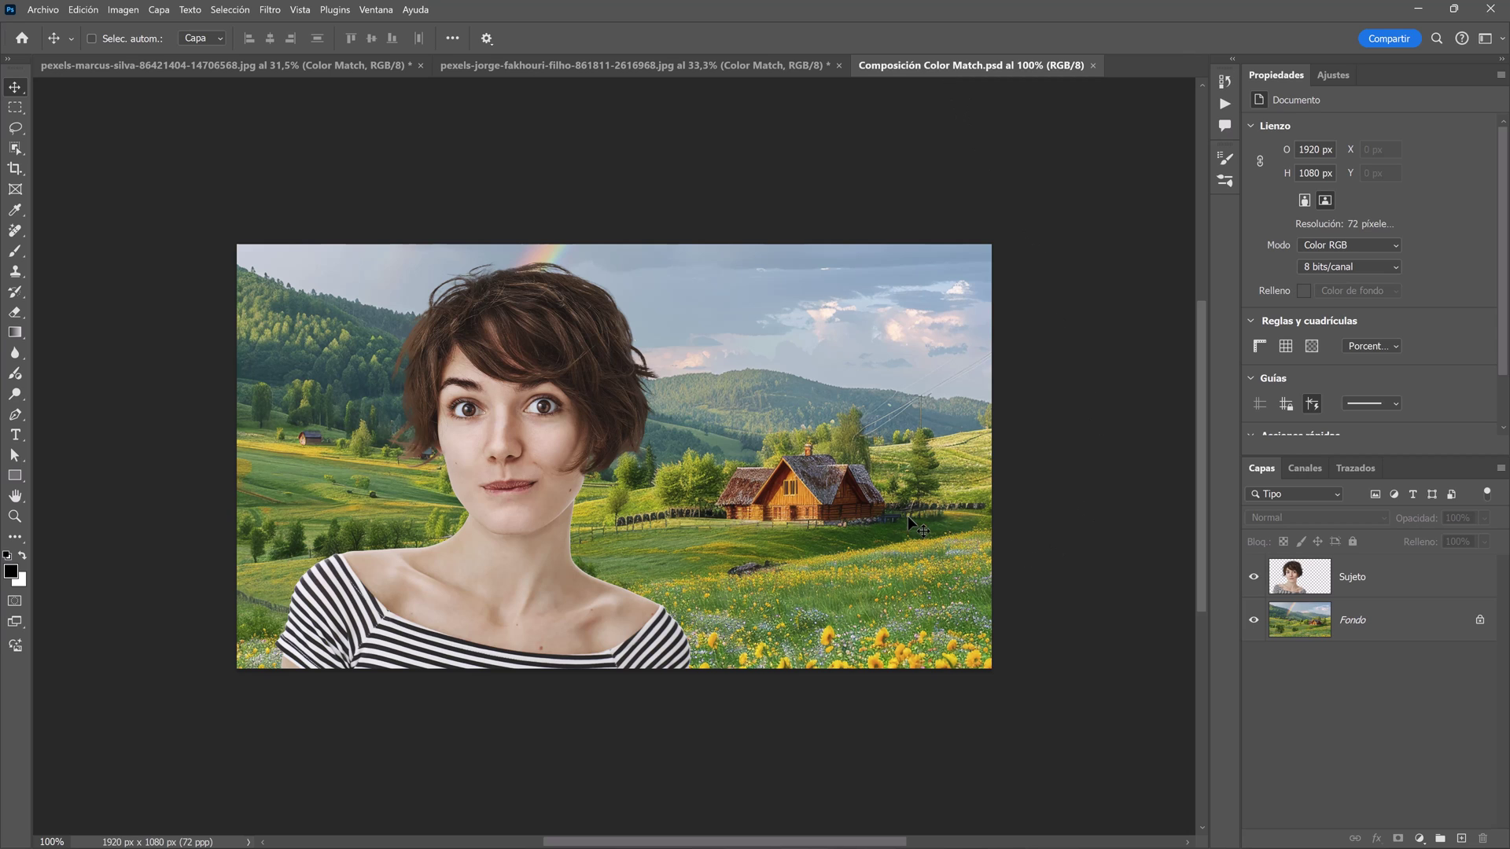
- Check the Sujeto cut-out, convert it to a smart object, and launch Retouch4me Color Match on it
{"action": "left_click", "coordinate": [1393, 591]}
{"action": "left_click", "coordinate": [1254, 578]}
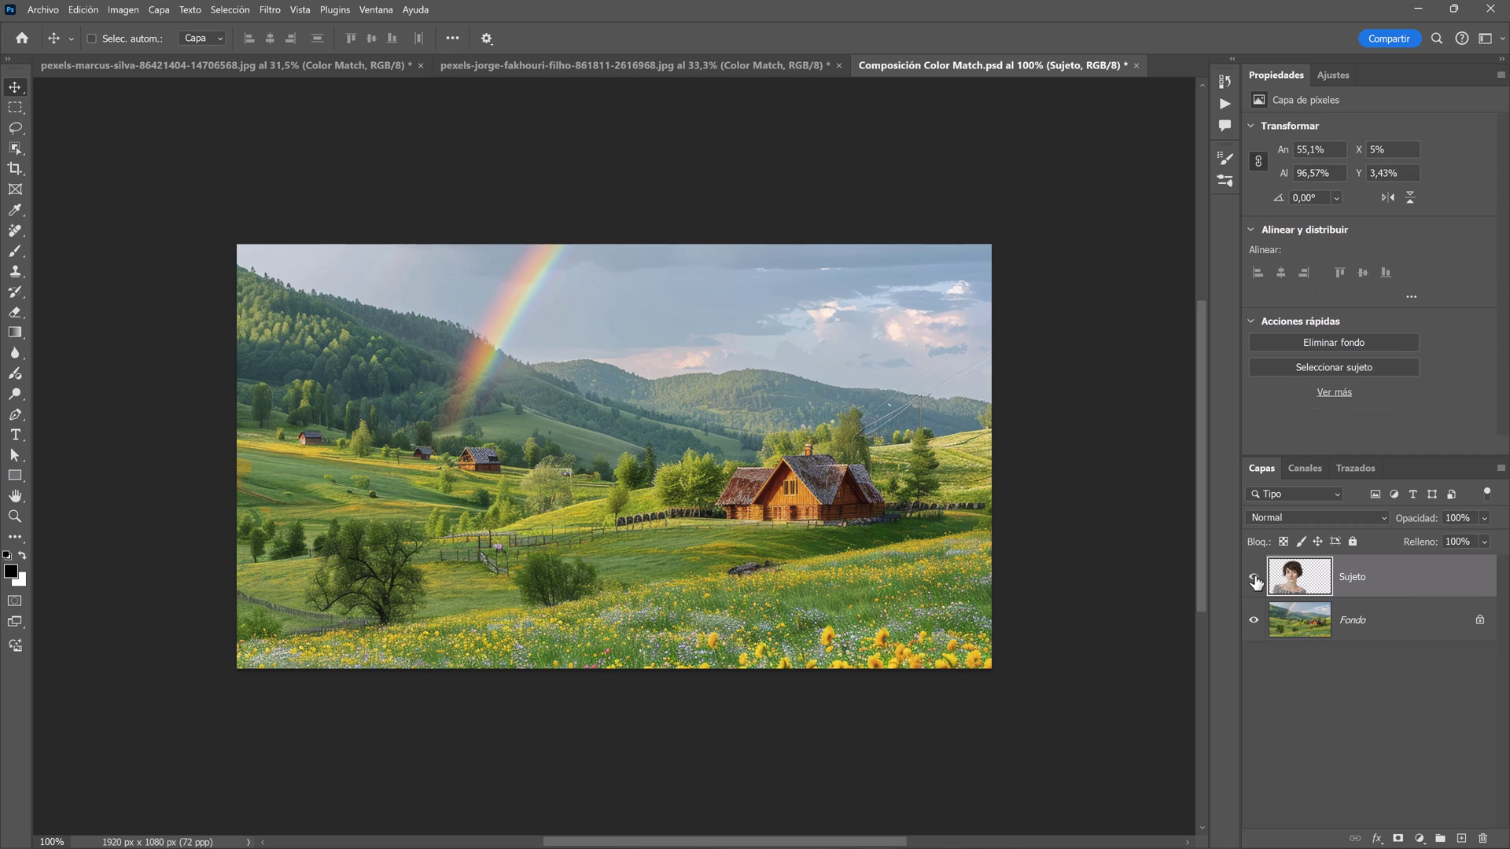
{"action": "left_click", "coordinate": [1253, 578]}
{"action": "right_click", "coordinate": [1393, 581]}
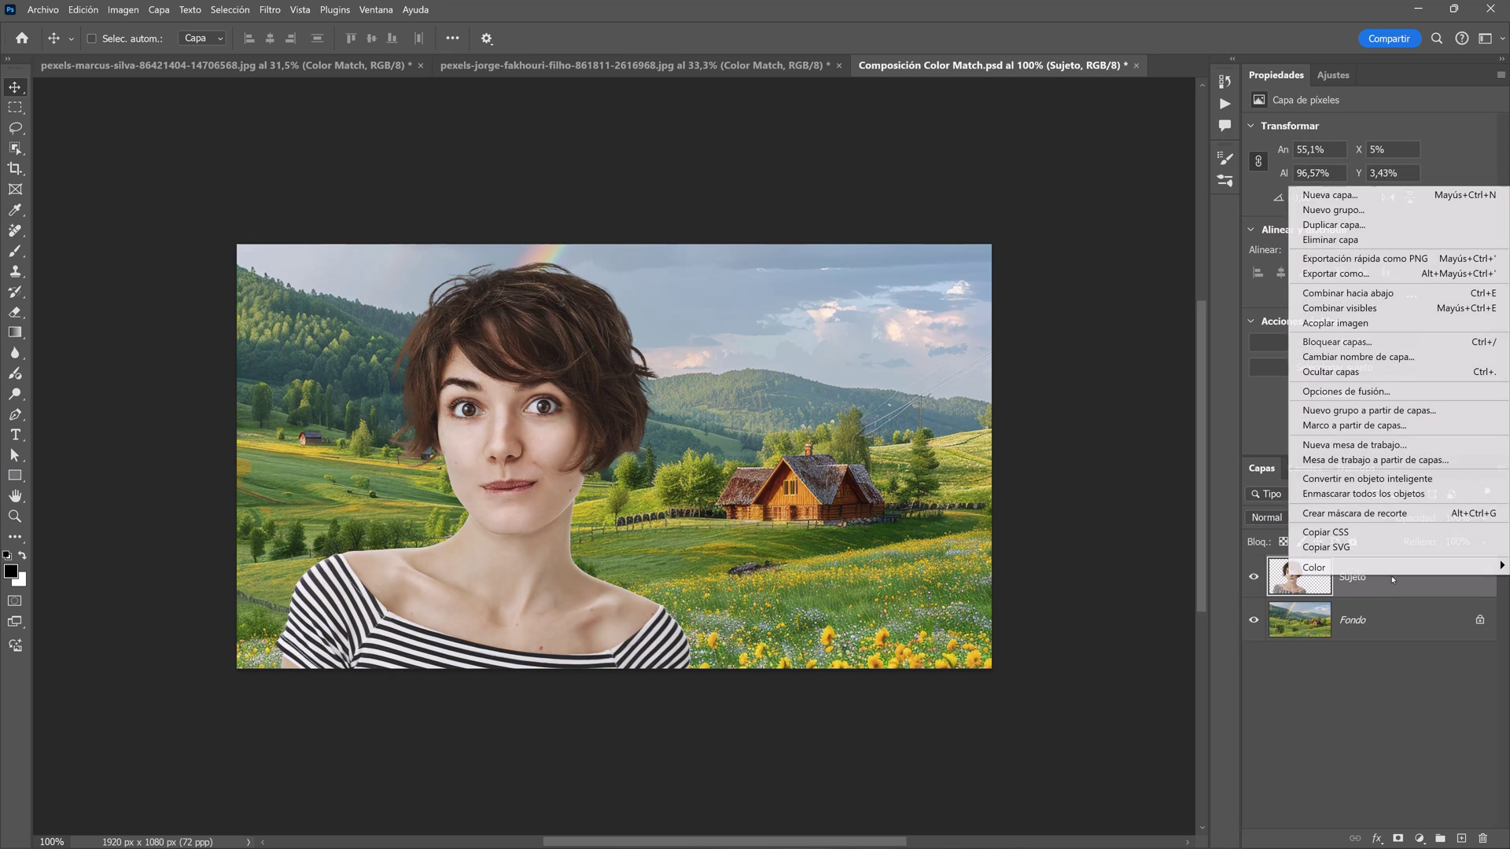
{"action": "left_click", "coordinate": [1372, 479]}
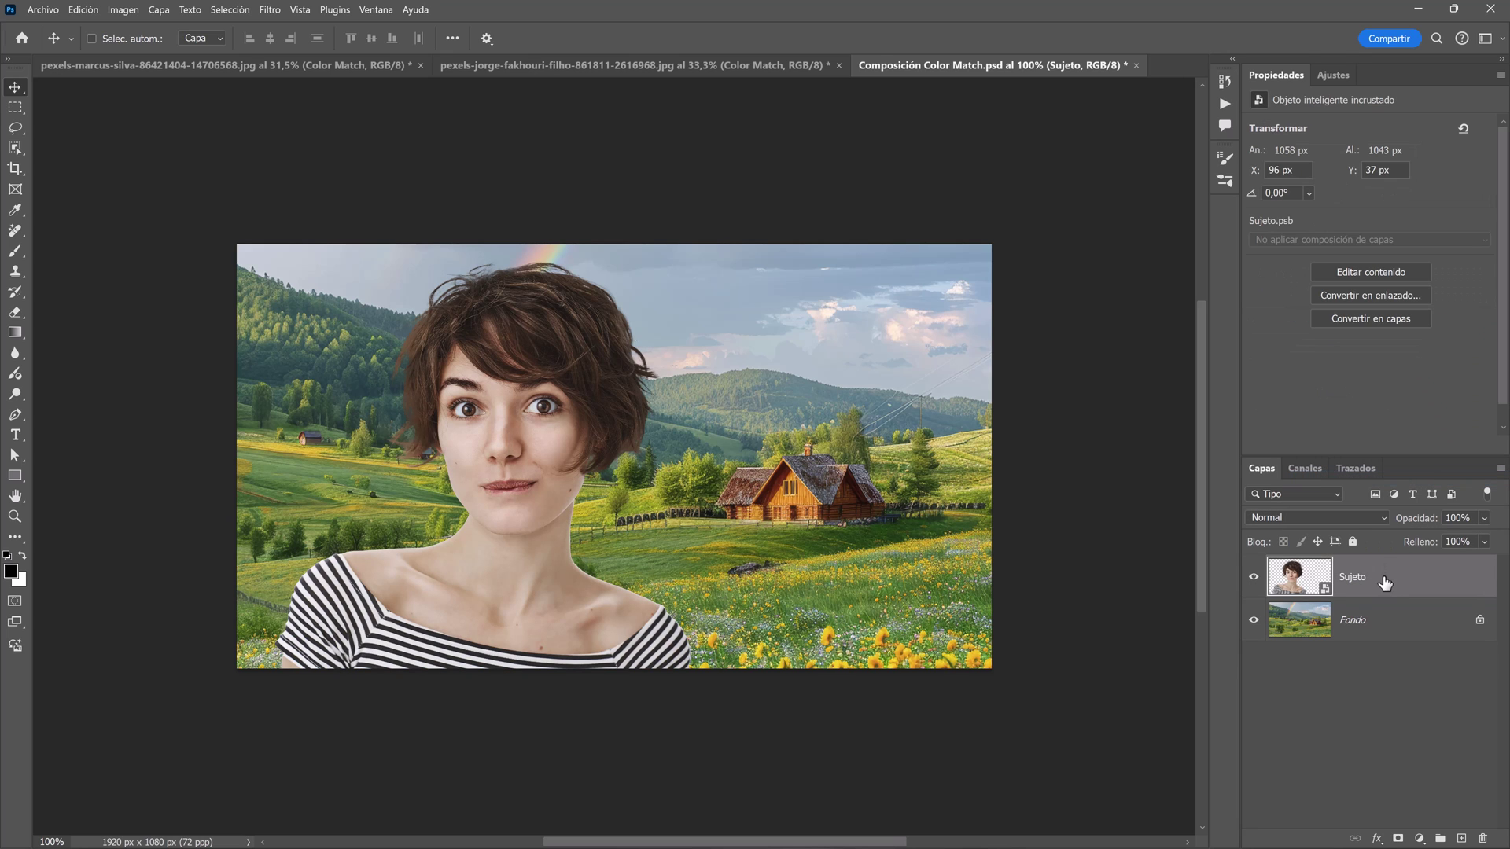
{"action": "left_click", "coordinate": [269, 9]}
{"action": "mouse_move", "coordinate": [295, 348]}
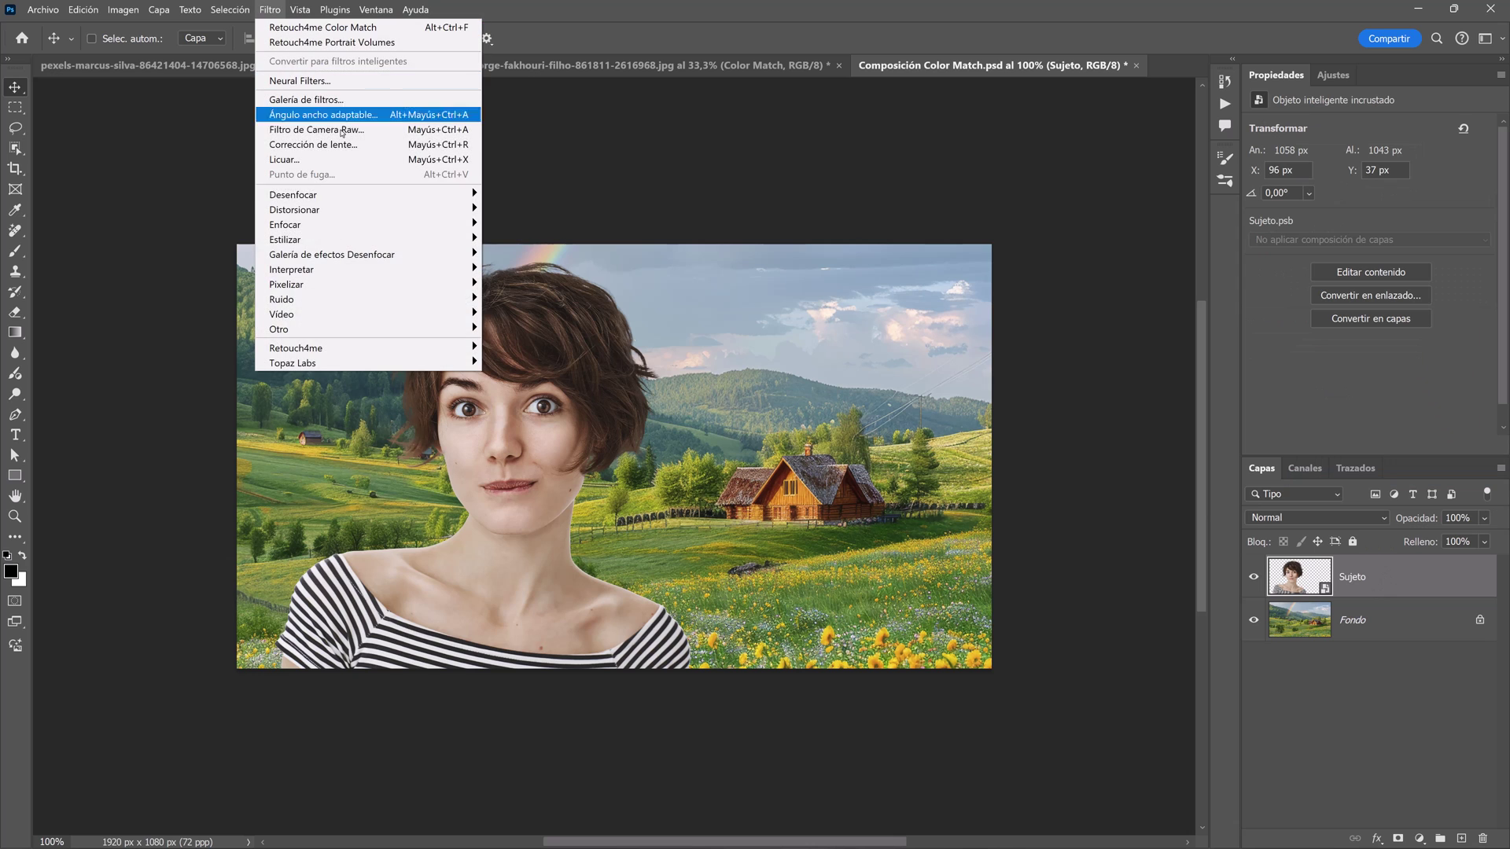
{"action": "left_click", "coordinate": [574, 348]}
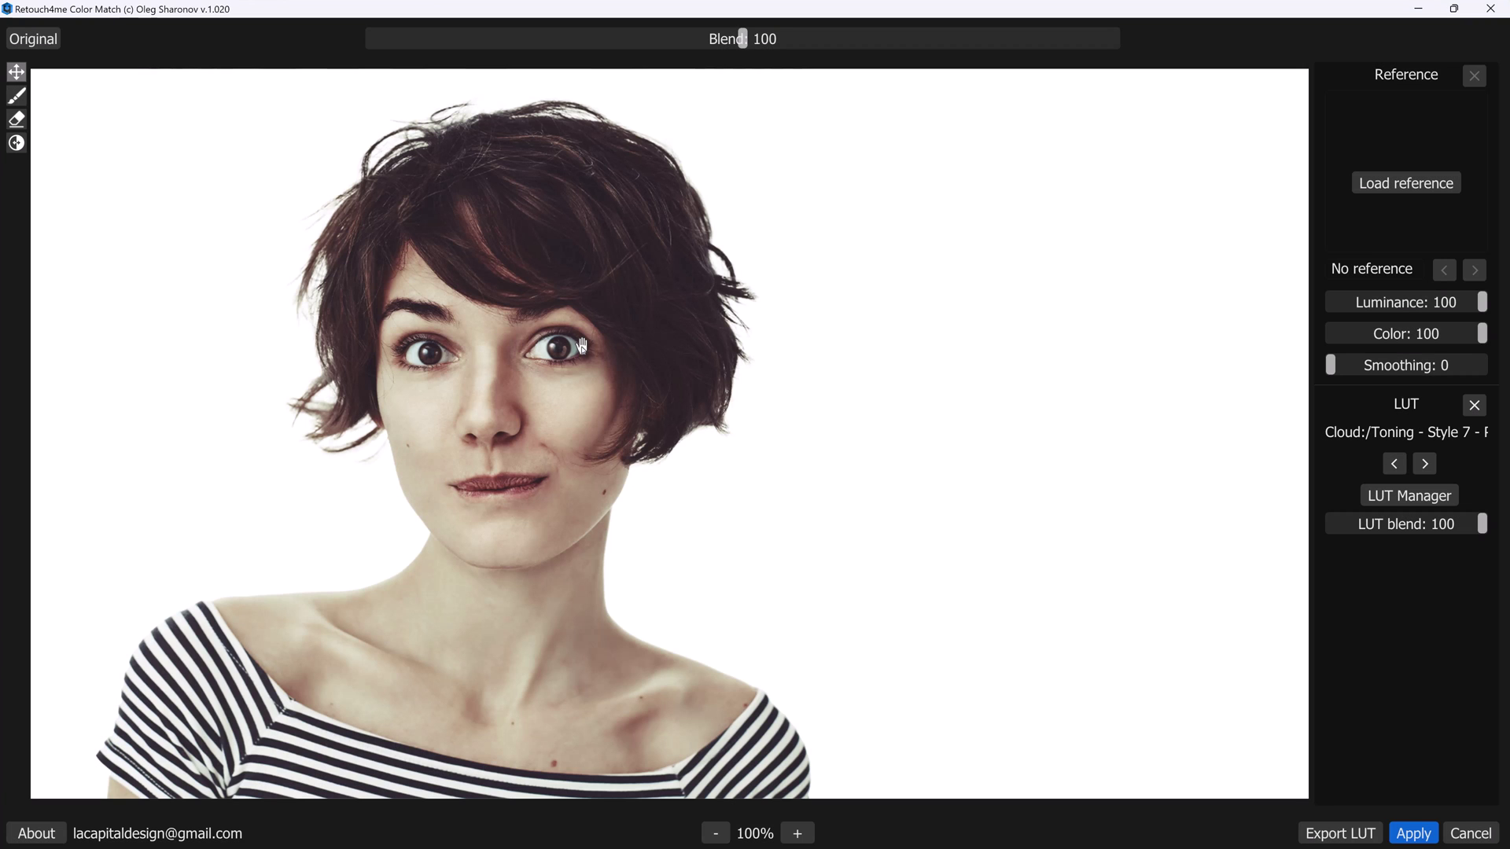
- Remove the Toning LUT and load Fondo.jpg as the colour reference
{"action": "left_click", "coordinate": [1474, 406]}
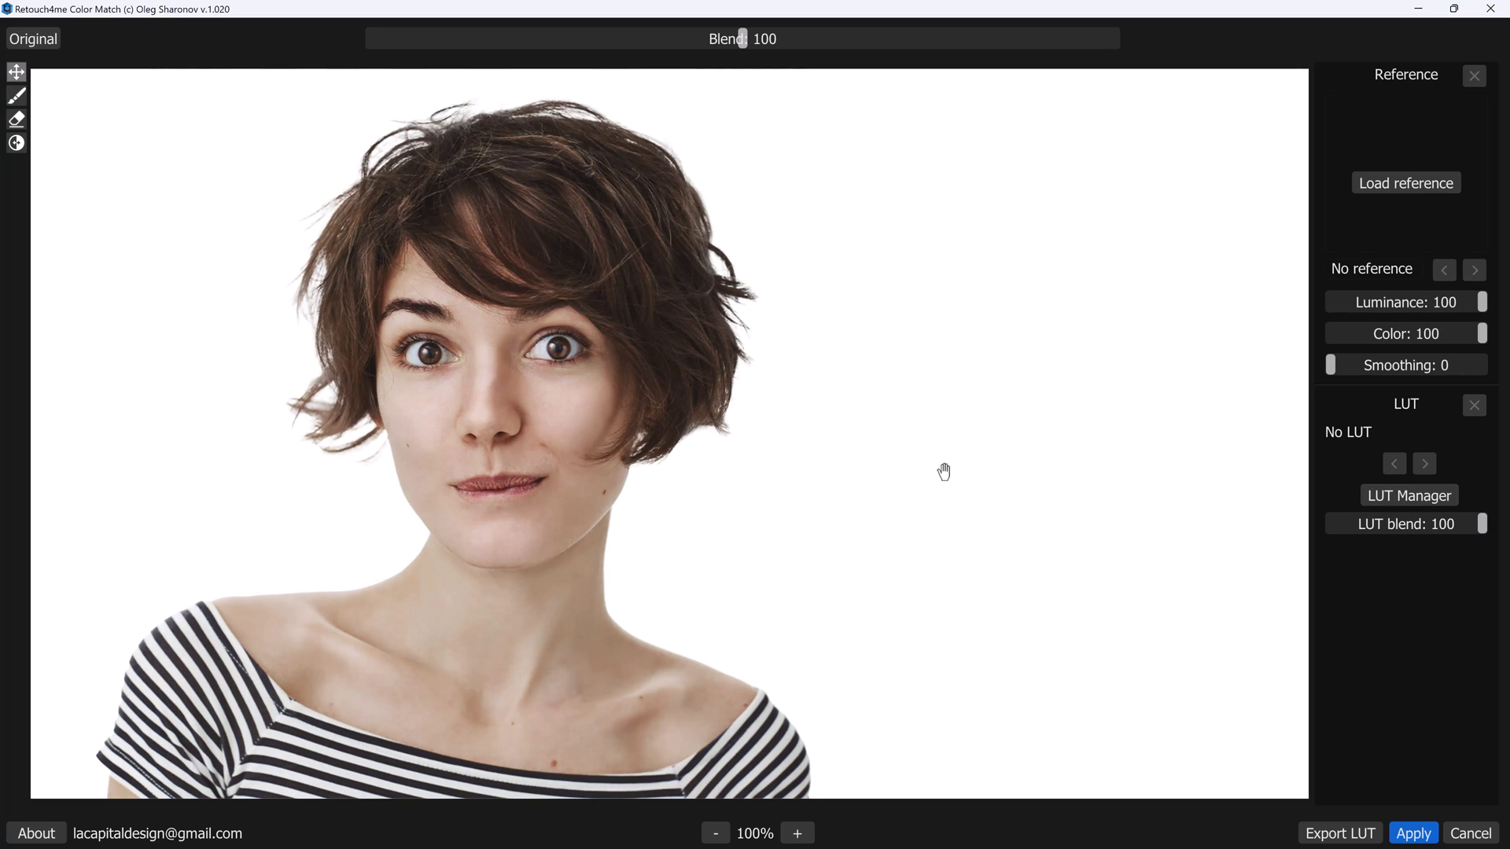
{"action": "left_click", "coordinate": [1415, 190]}
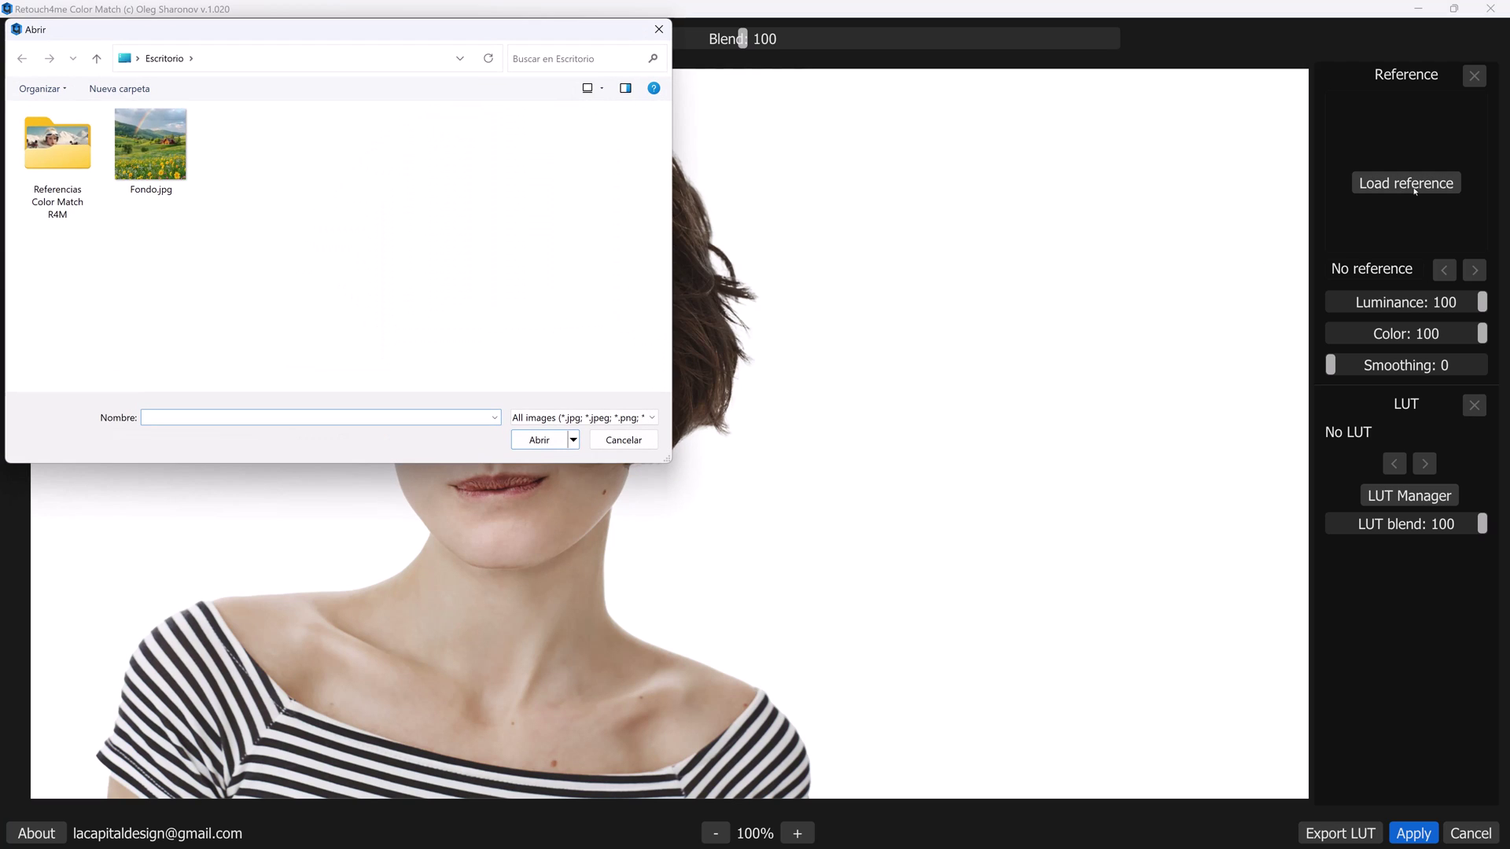
{"action": "left_click", "coordinate": [155, 165]}
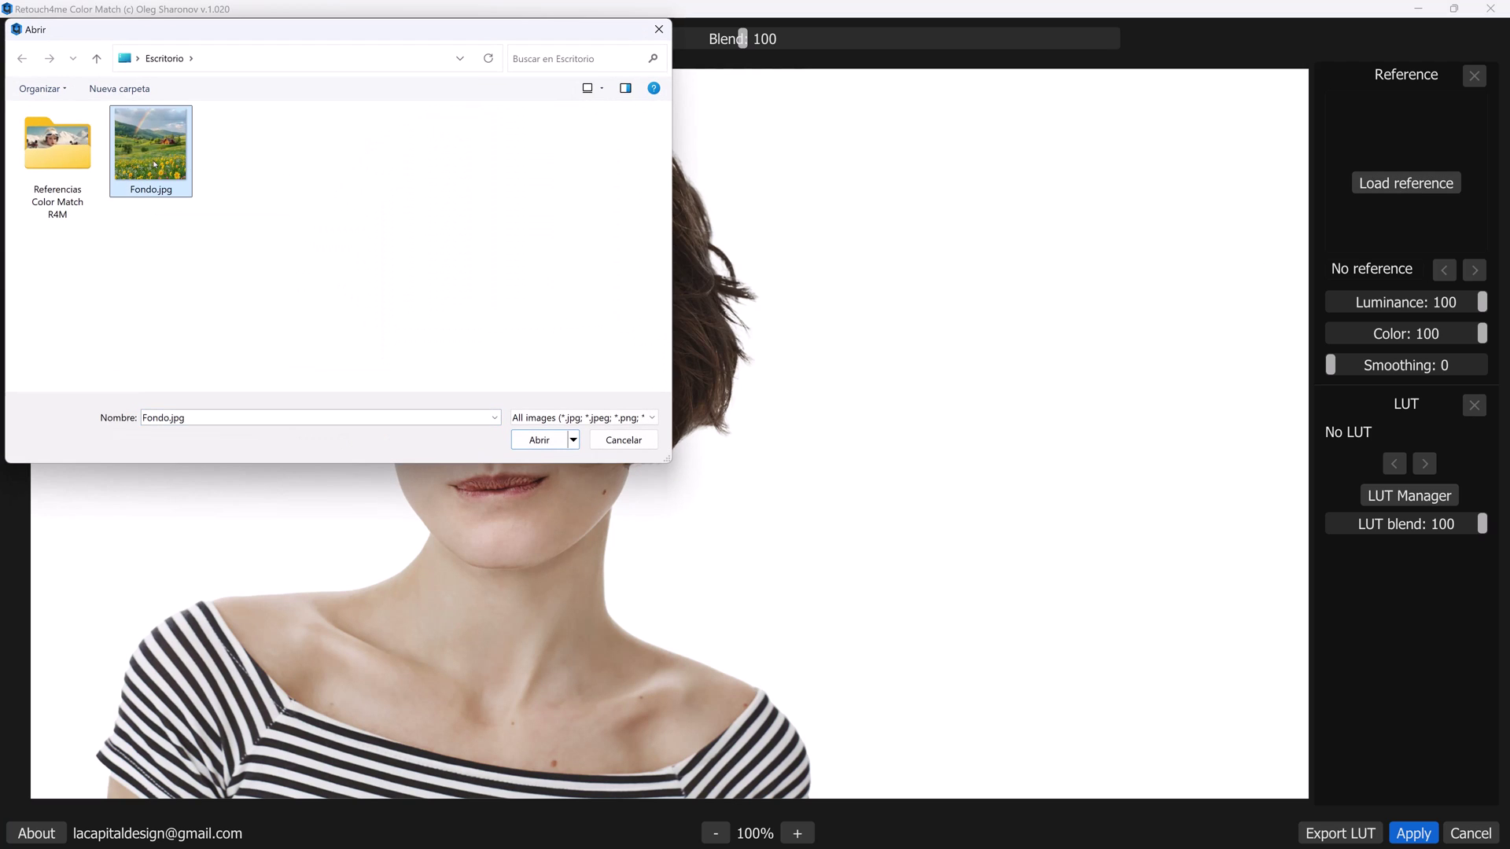
{"action": "left_click", "coordinate": [539, 441]}
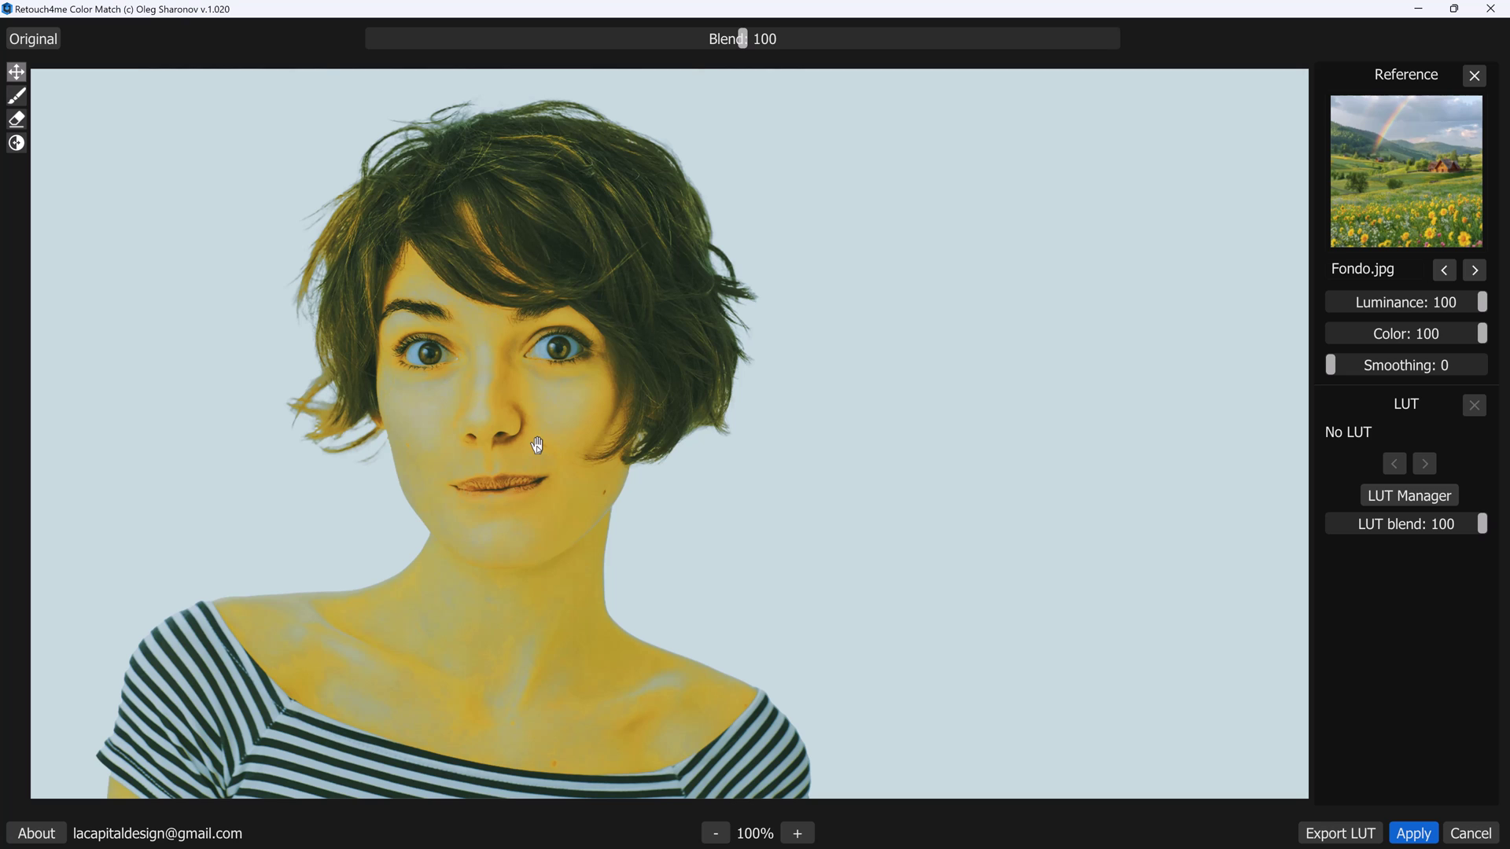
- Set Blend 30, Luminance 50 and Smoothing 50, then apply the match to Sujeto
{"action": "left_click_drag", "start_coordinate": [742, 38], "coordinate": [483, 39]}
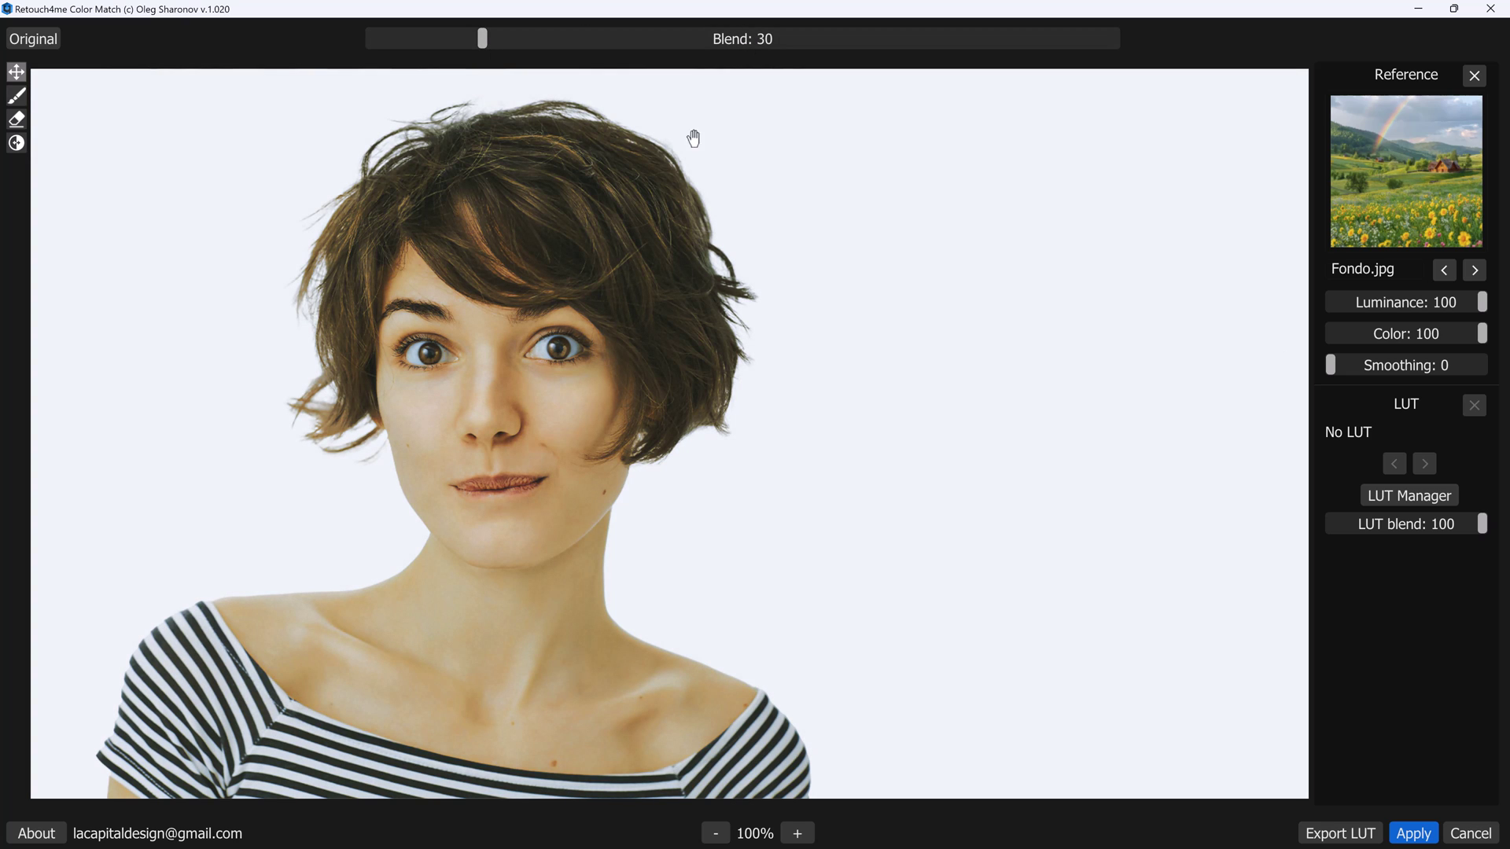
{"action": "left_click", "coordinate": [1406, 302]}
{"action": "left_click_drag", "start_coordinate": [1334, 367], "coordinate": [1407, 370]}
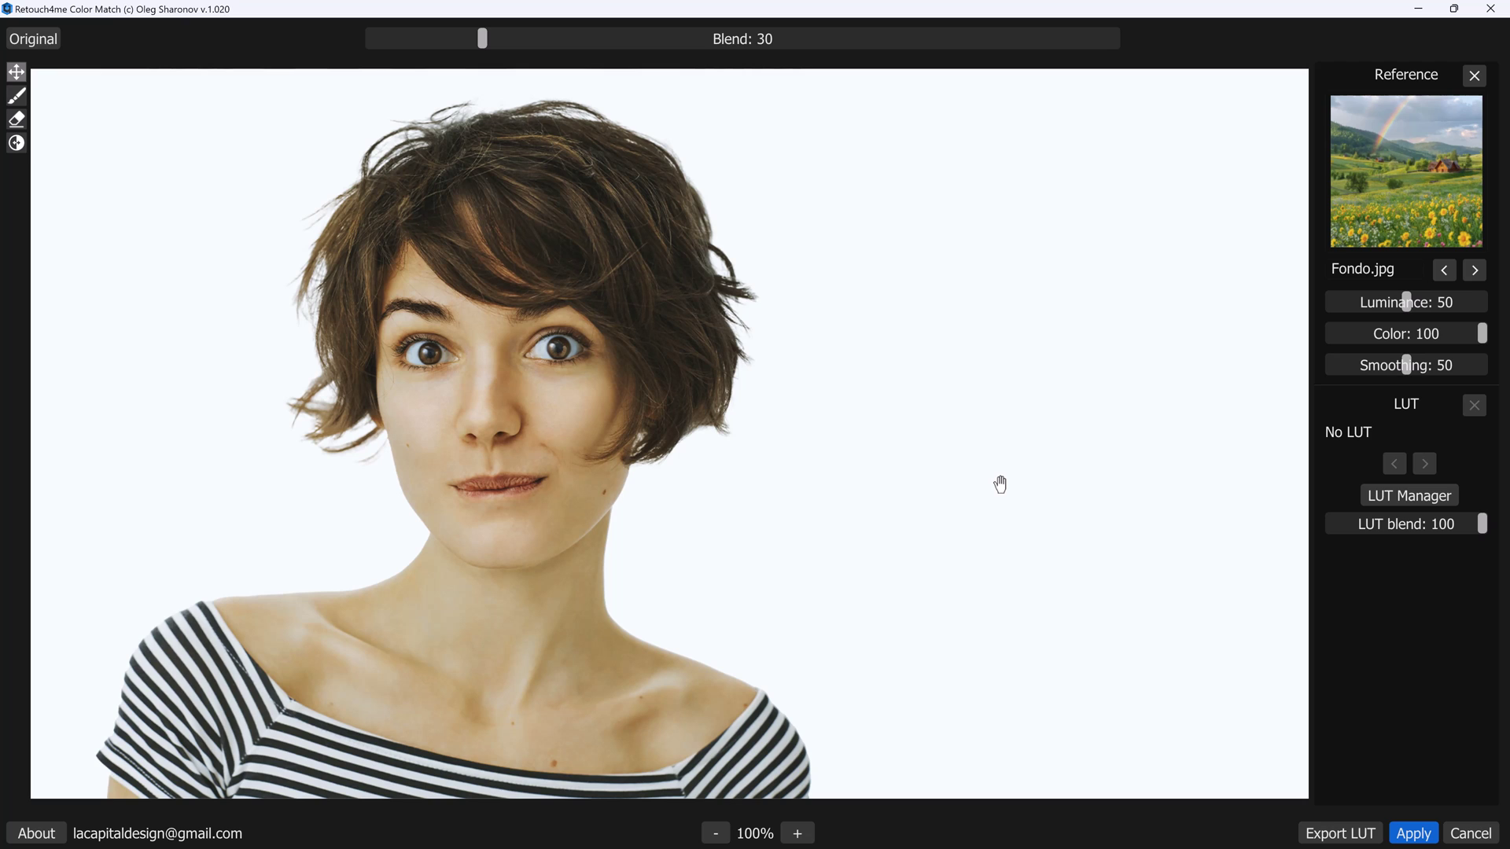
{"action": "left_click", "coordinate": [1425, 843]}
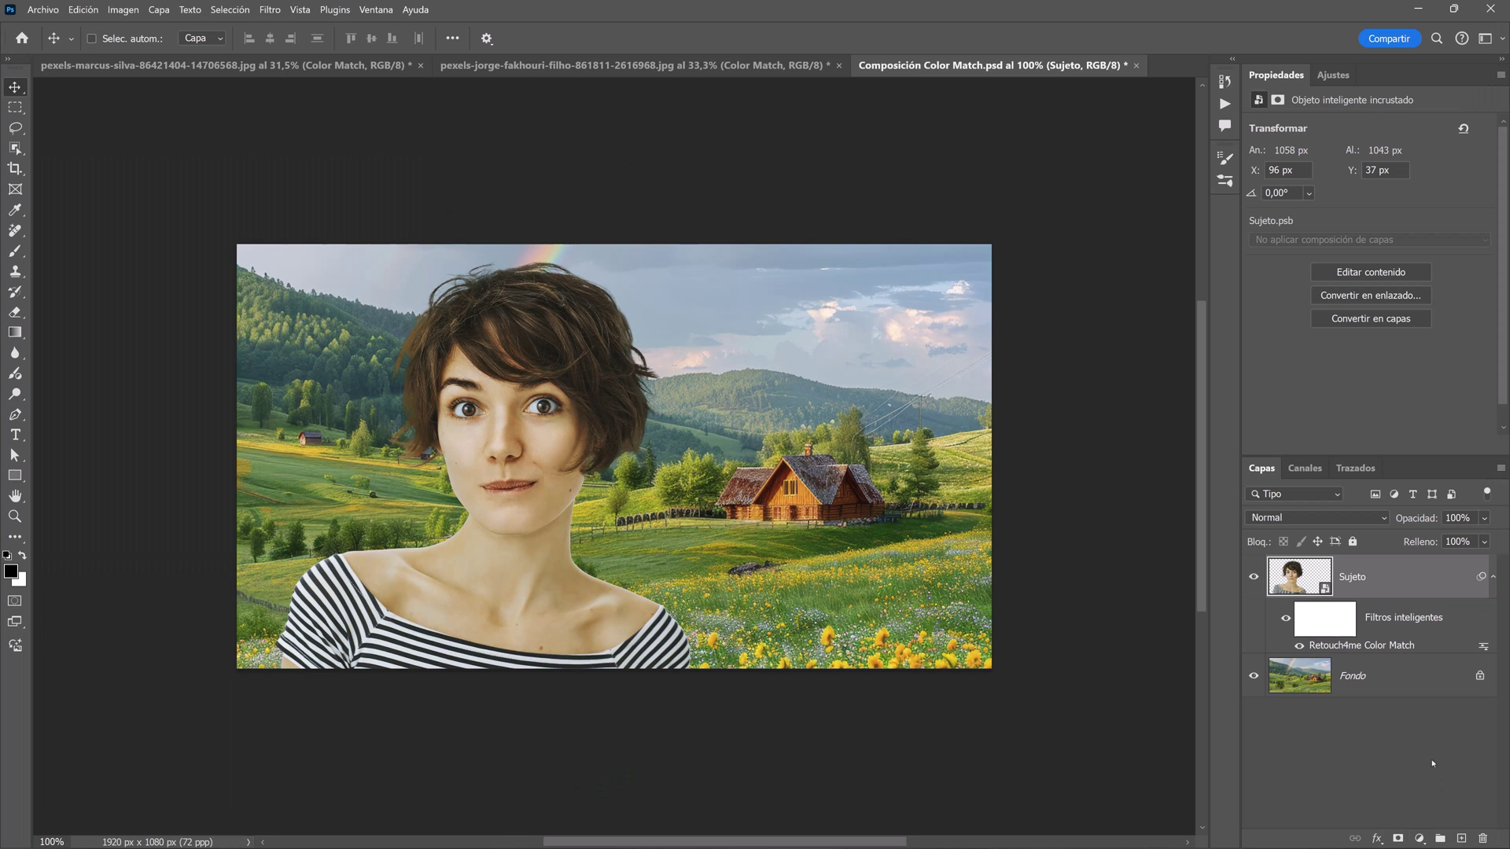
- Hide the Color Match filter on Sujeto and add a Curves layer lifting the tones slightly
{"action": "left_click", "coordinate": [1286, 621]}
{"action": "left_click", "coordinate": [1492, 576]}
{"action": "left_click", "coordinate": [1333, 75]}
{"action": "left_click", "coordinate": [1331, 153]}
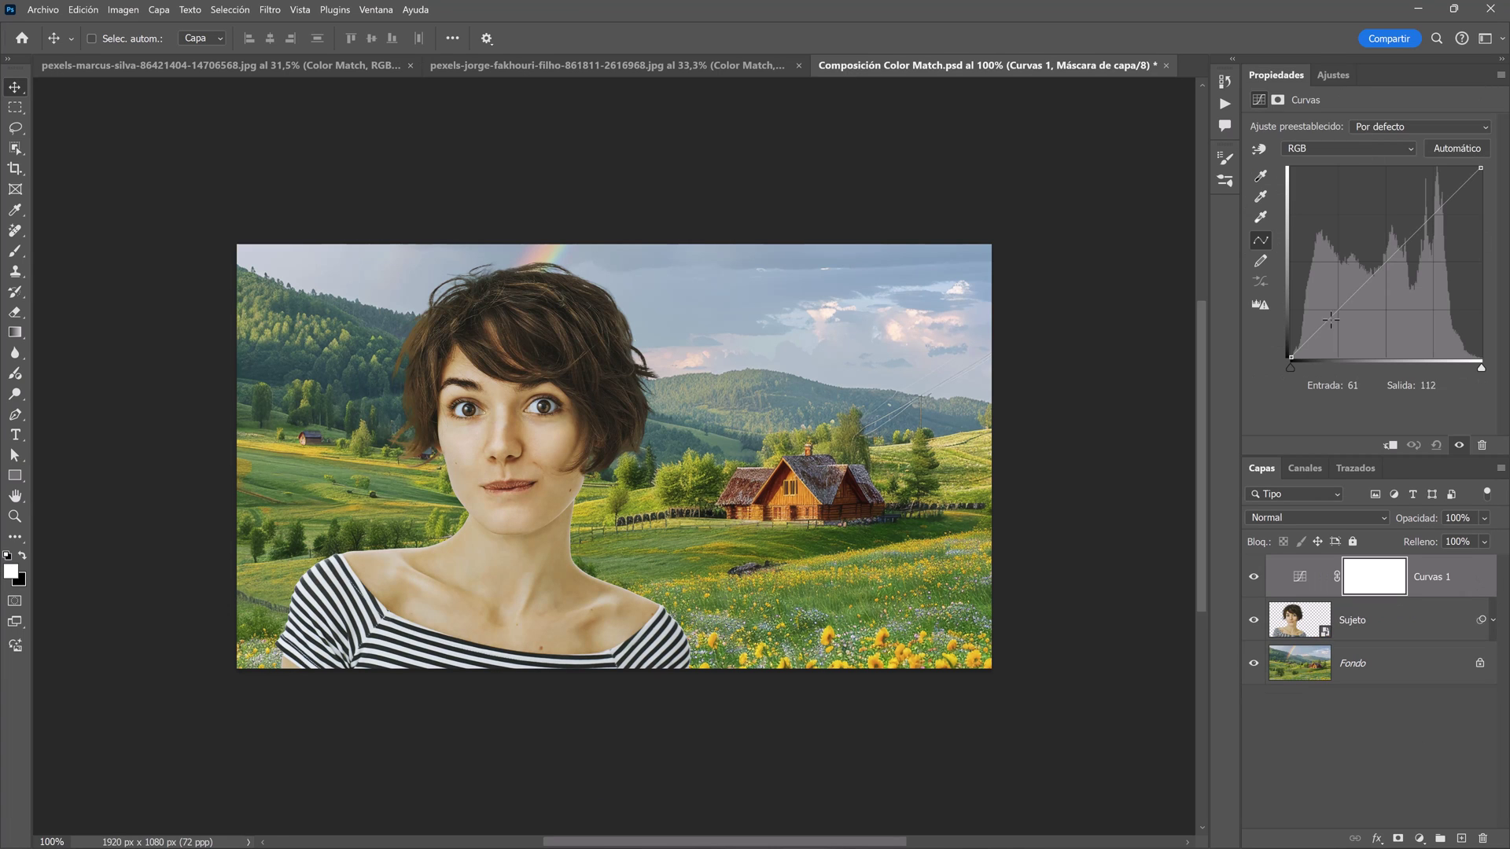
{"action": "left_click", "coordinate": [1339, 314]}
{"action": "left_click_drag", "start_coordinate": [1430, 219], "coordinate": [1429, 214]}
- Add a Color Balance layer with Cyan-Red set to +10
{"action": "left_click", "coordinate": [1333, 75]}
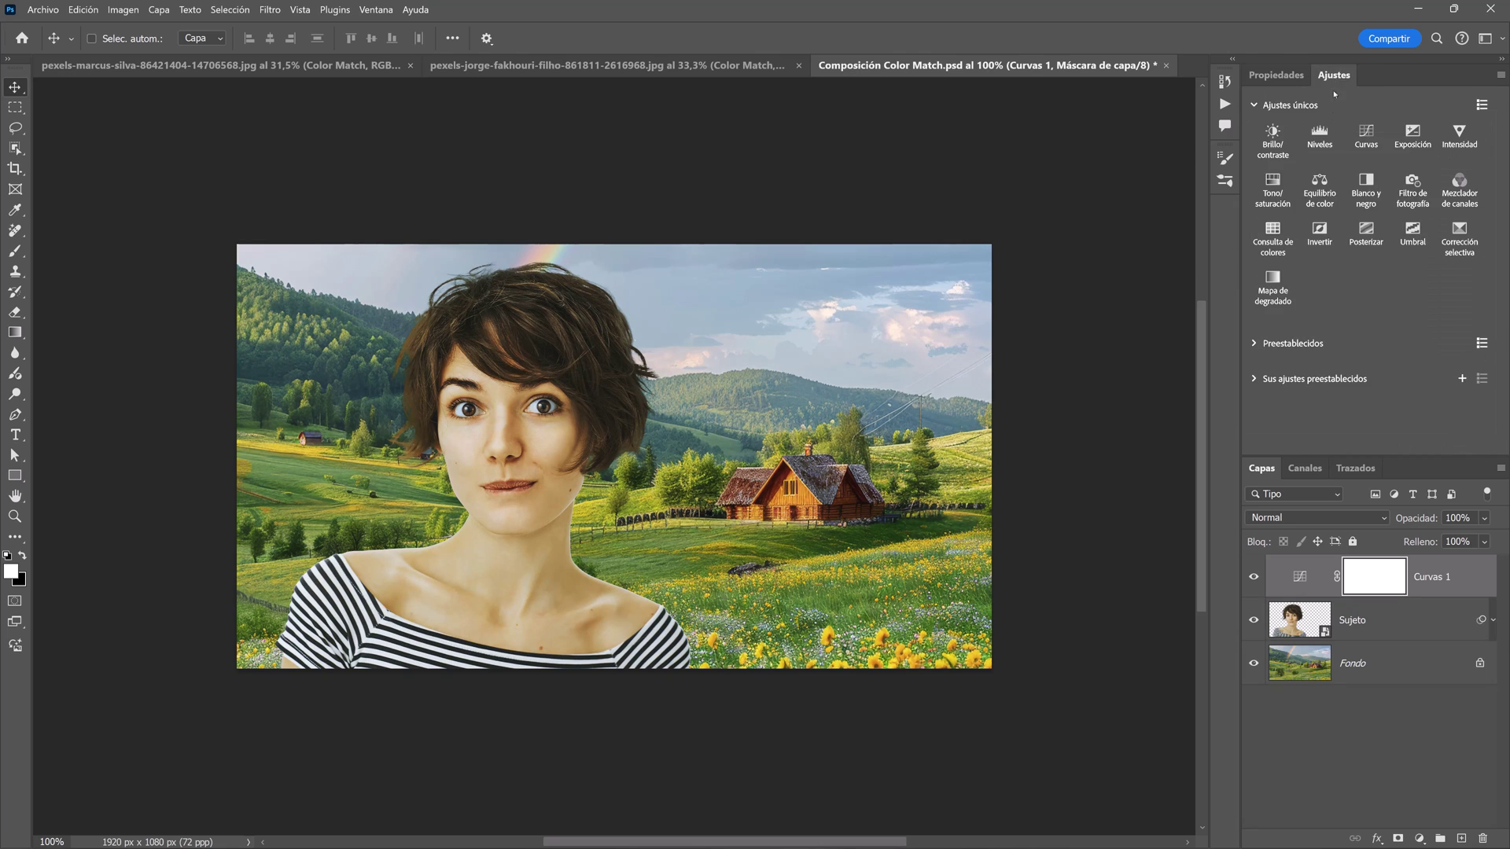
{"action": "left_click", "coordinate": [1444, 157]}
{"action": "type", "text": "10"}
{"action": "key", "text": "Tab"}
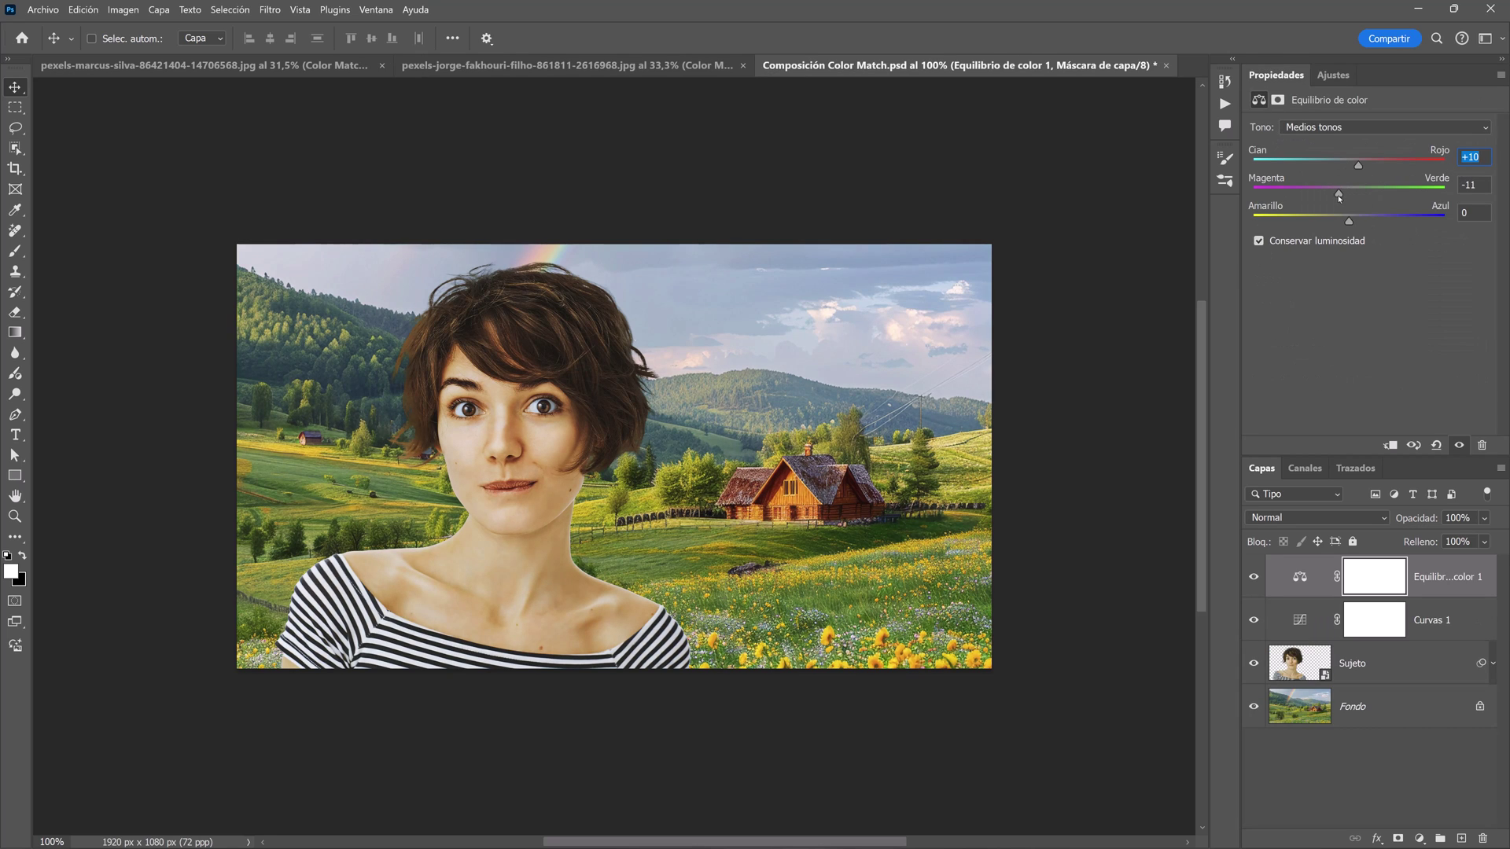
- Add a Vibrance layer at +100 and group the three adjustments into Grupo 1
{"action": "left_click", "coordinate": [1333, 75]}
{"action": "left_click", "coordinate": [1459, 135]}
{"action": "left_click_drag", "start_coordinate": [1369, 147], "coordinate": [1487, 146]}
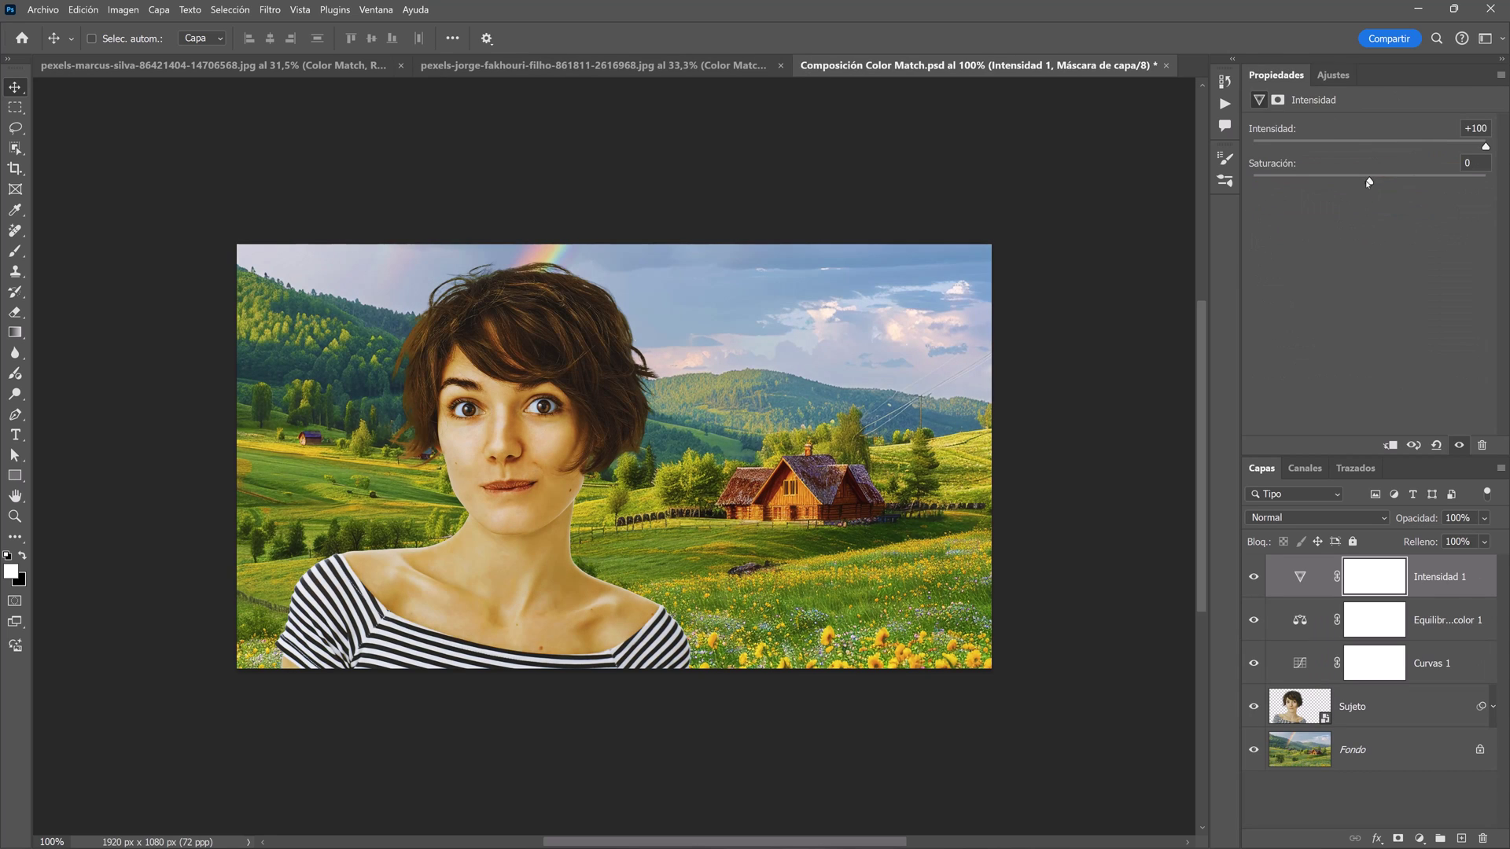
{"action": "left_click", "coordinate": [1430, 668], "text": "shift"}
{"action": "key", "text": "ctrl+g"}
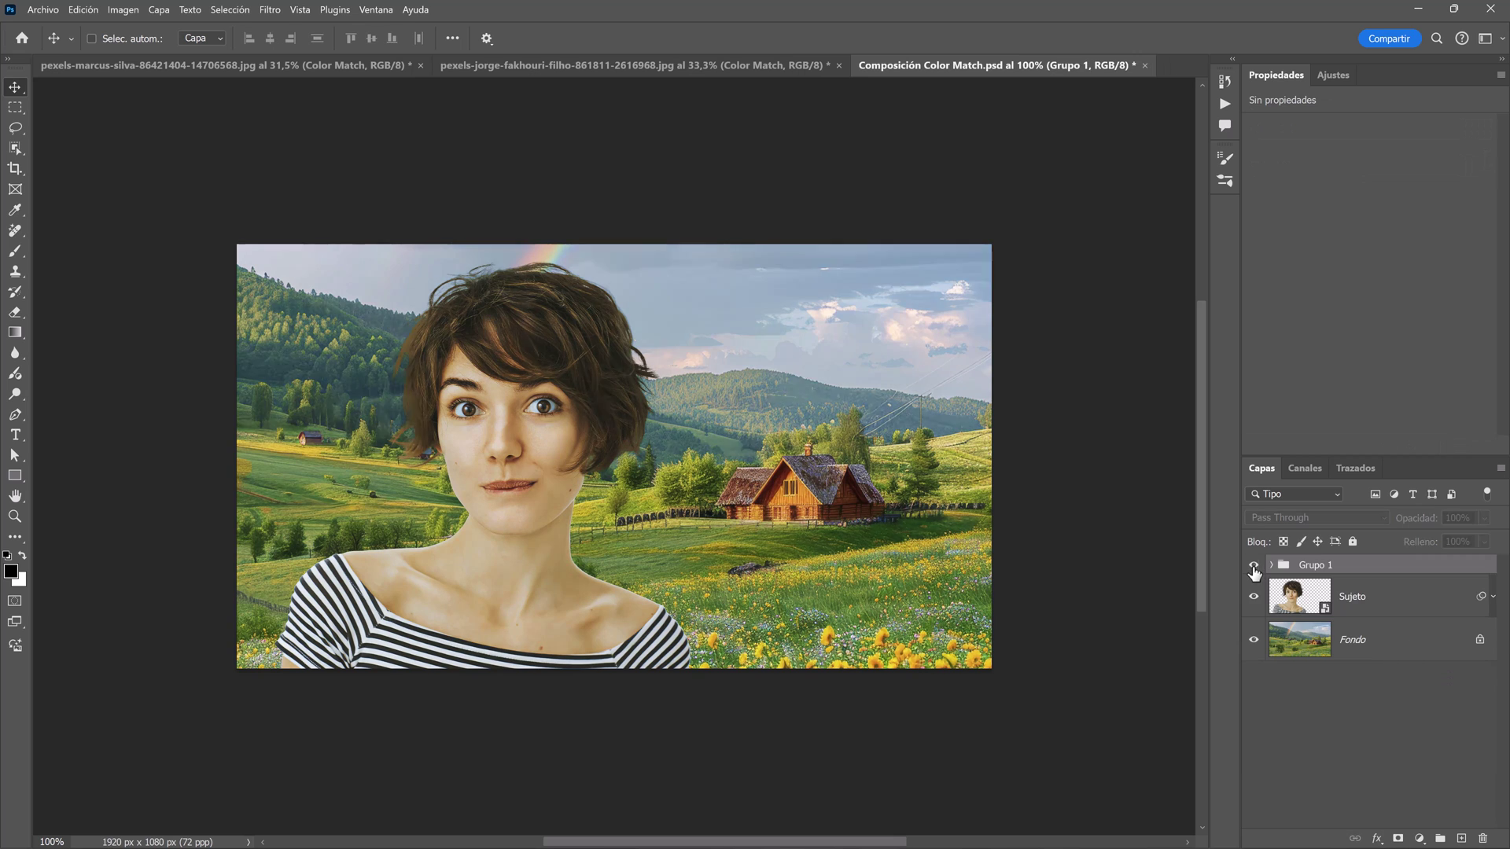